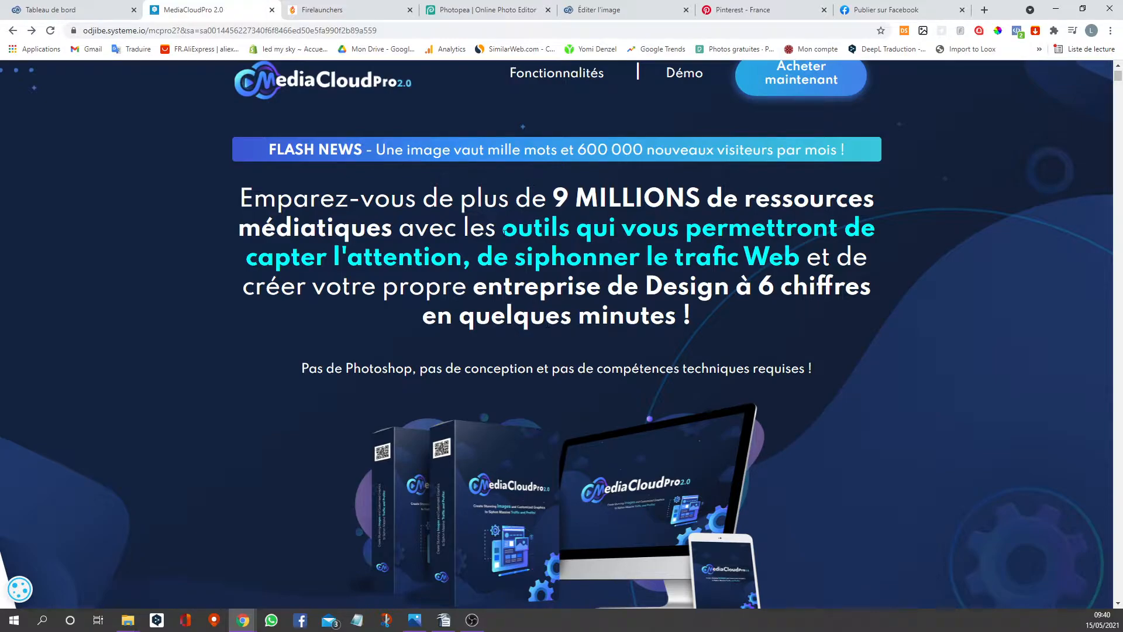
Step: Switch to the MediaCloudPro dashboard and search its media finder for images with the keyword "fitness"
left_click(50, 10)
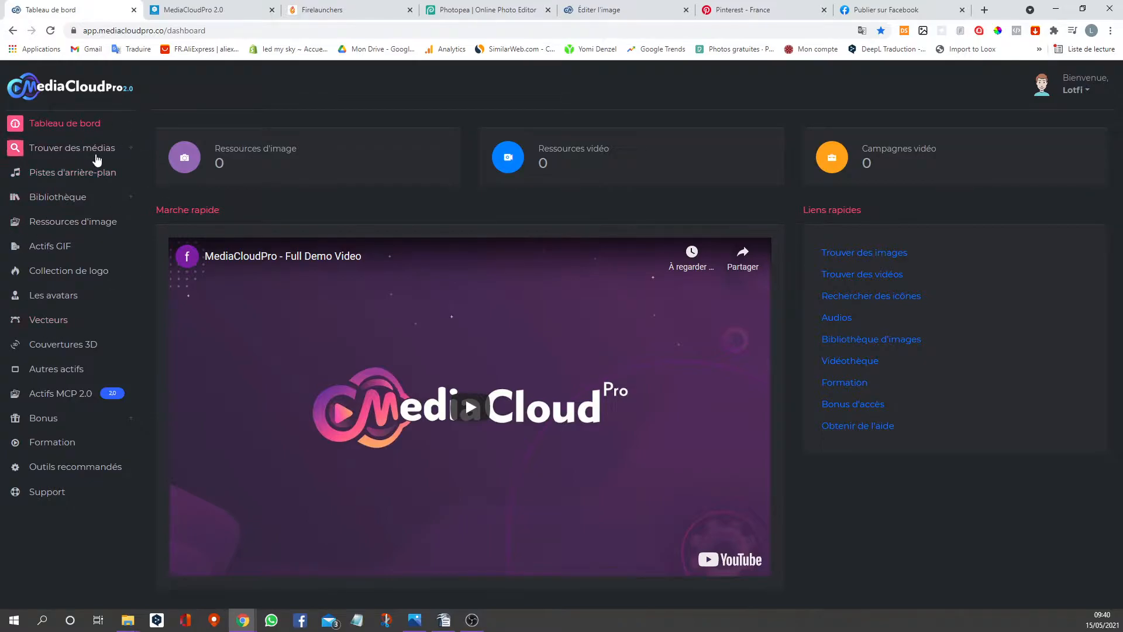
left_click(103, 149)
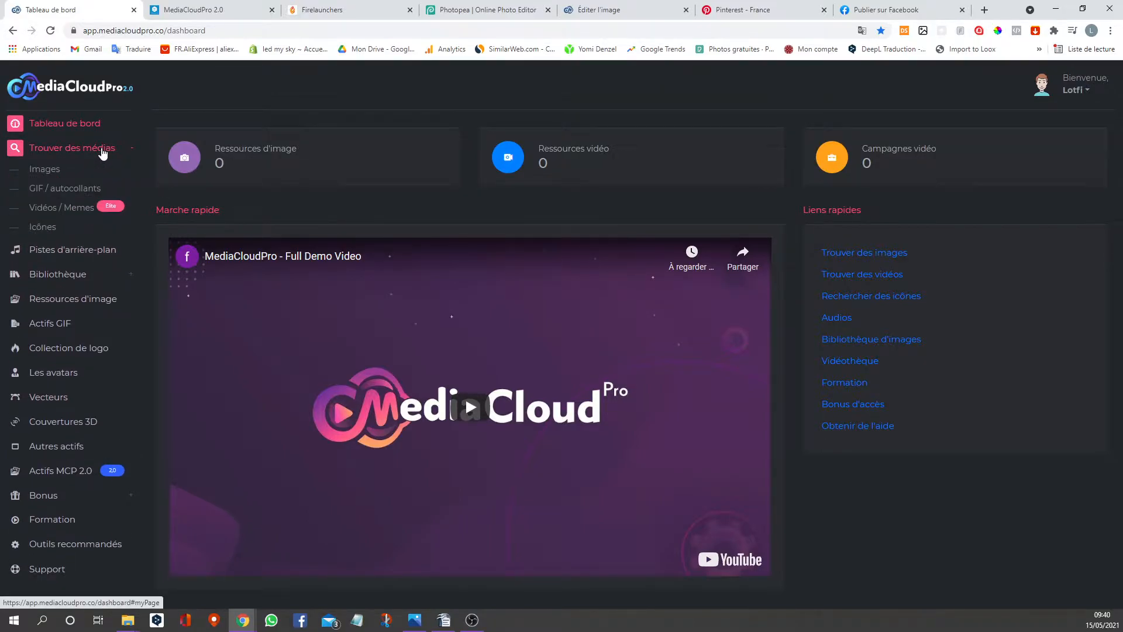
left_click(50, 172)
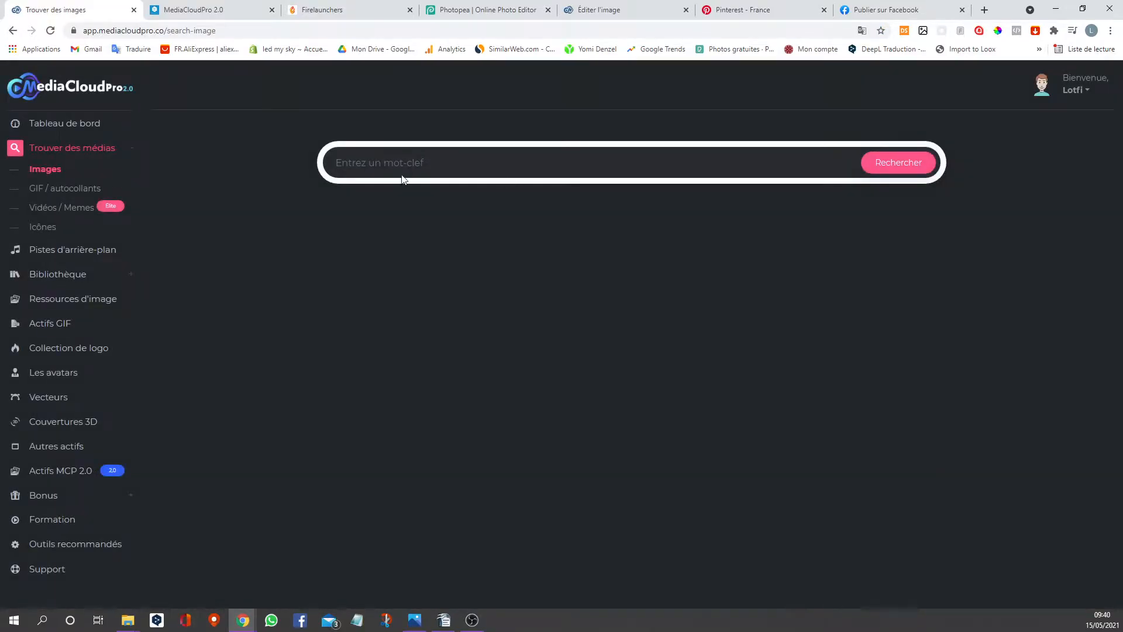
left_click(390, 169)
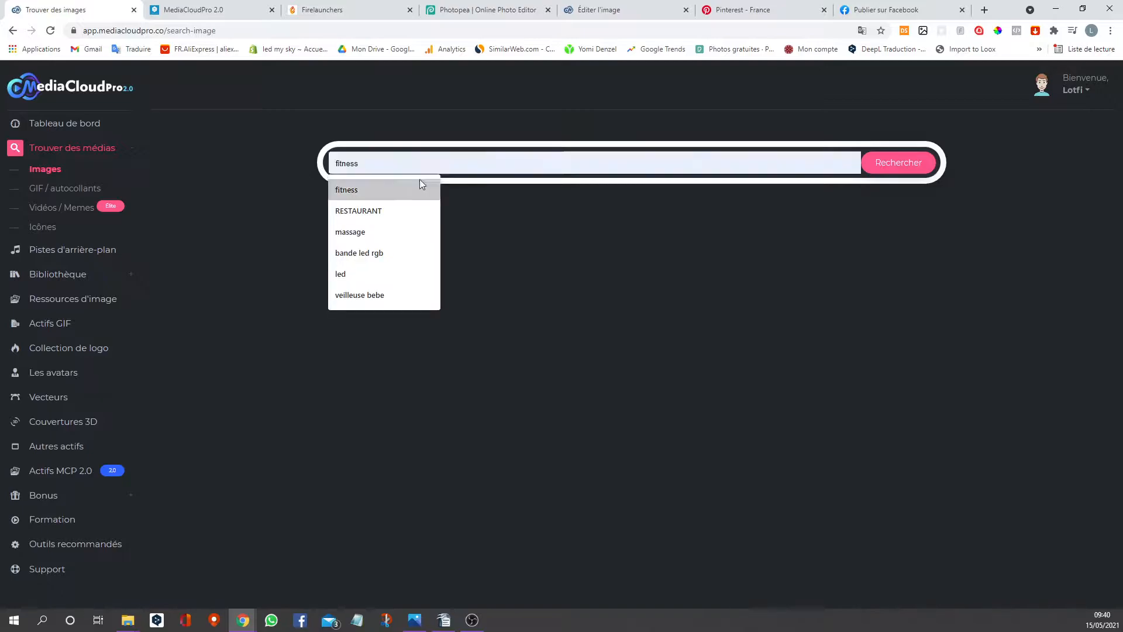
left_click(360, 191)
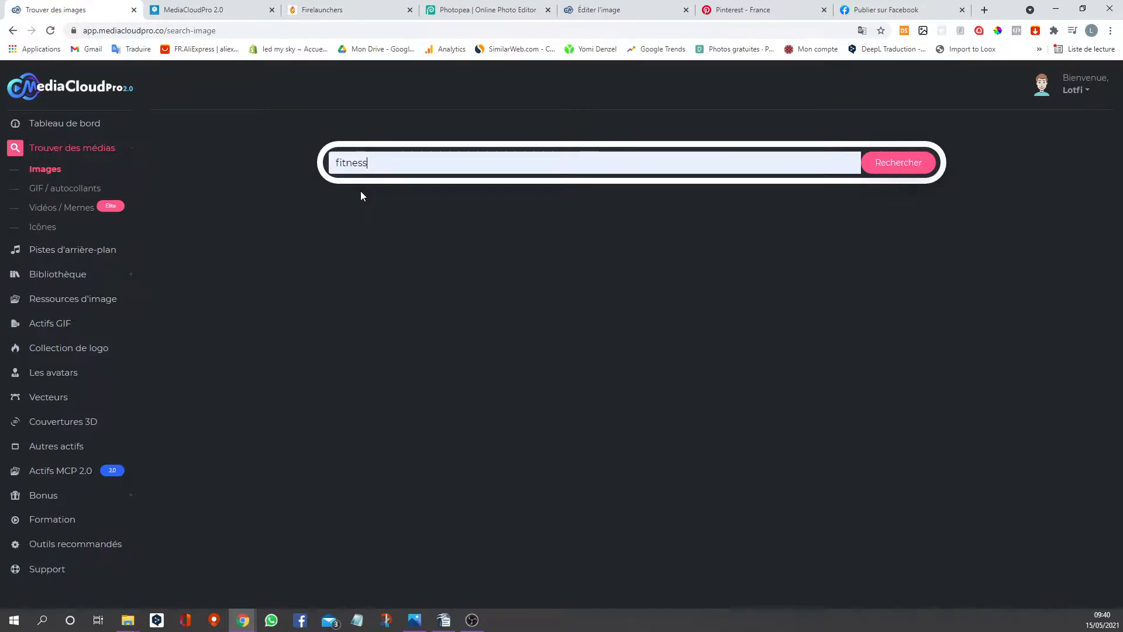
left_click(907, 168)
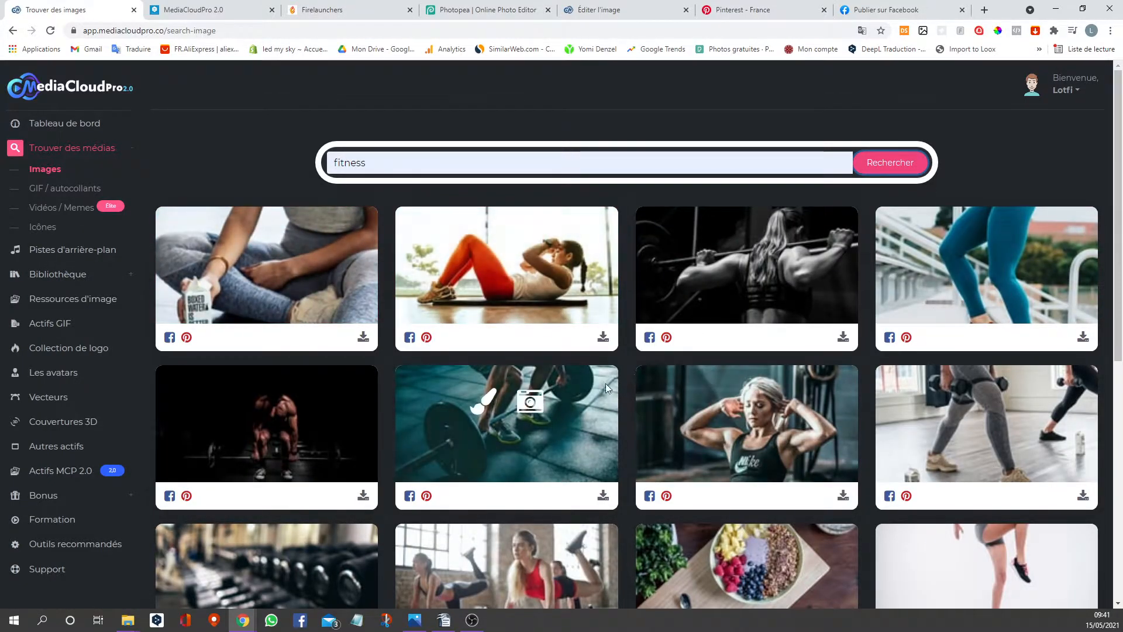
Step: Load more fitness images and browse through the extended results
scroll(583, 337, "down", 8)
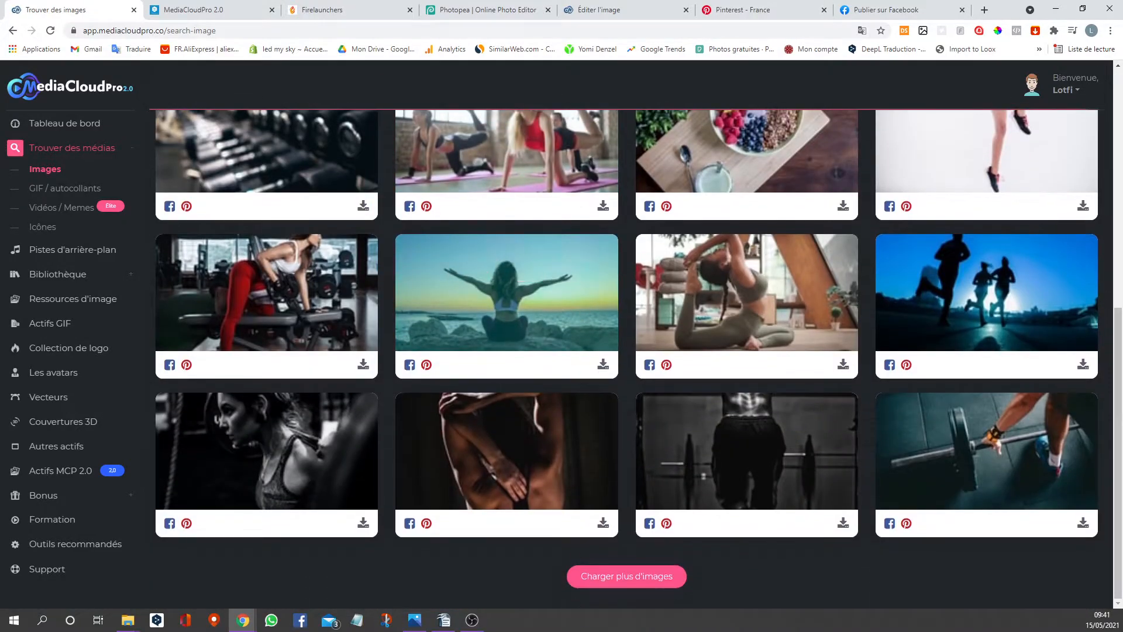
left_click(647, 577)
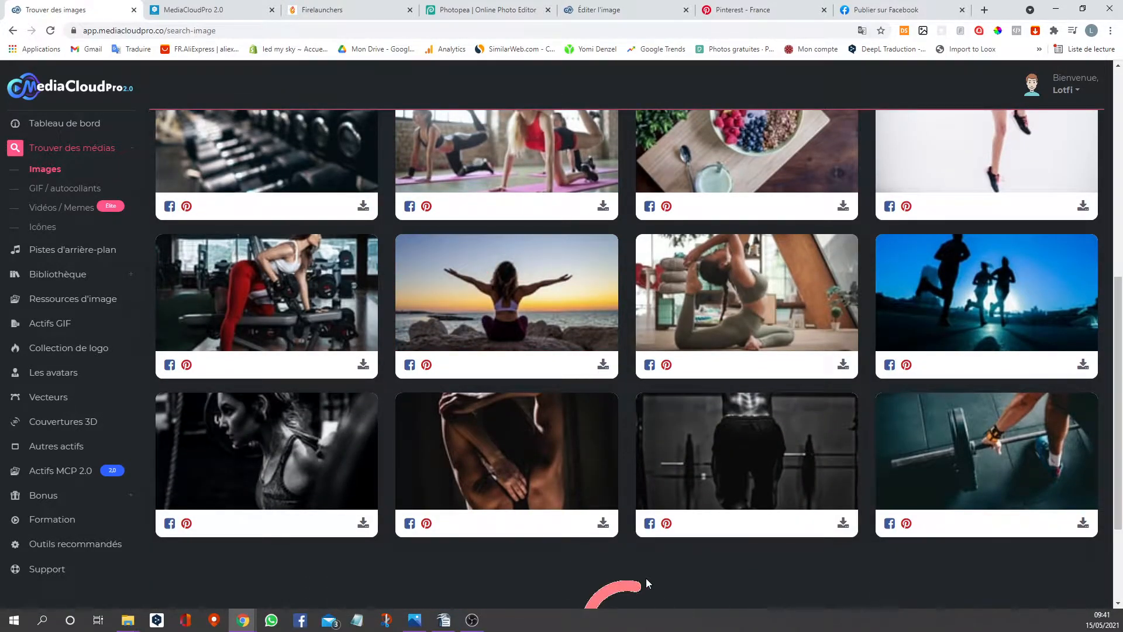
scroll(643, 484, "down", 1)
scroll(643, 484, "down", 15)
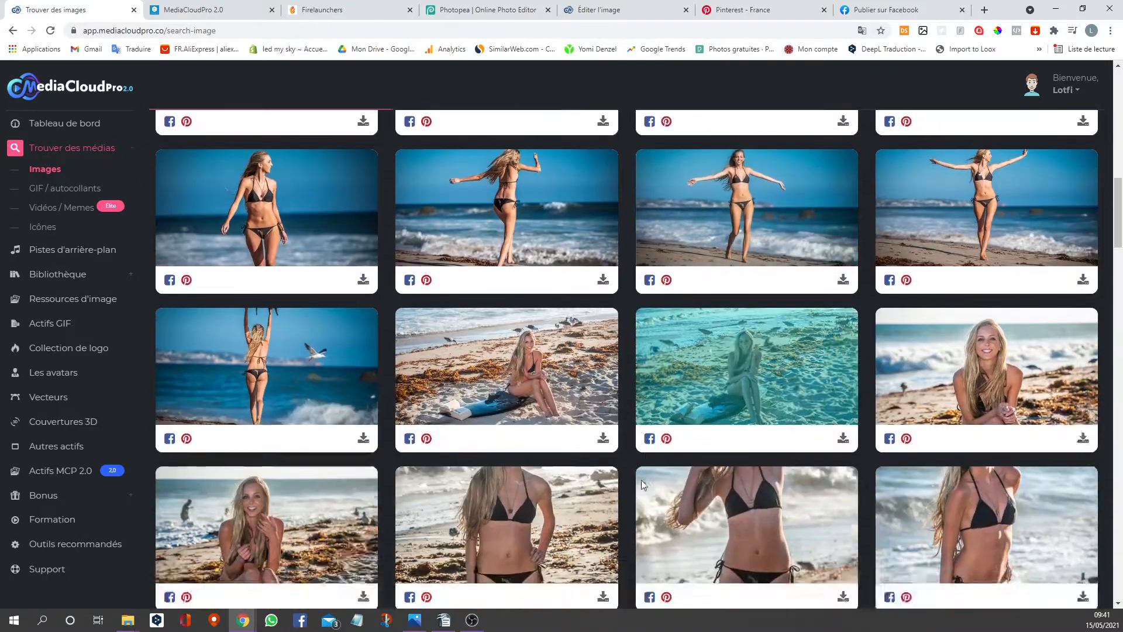
scroll(641, 480, "down", 16)
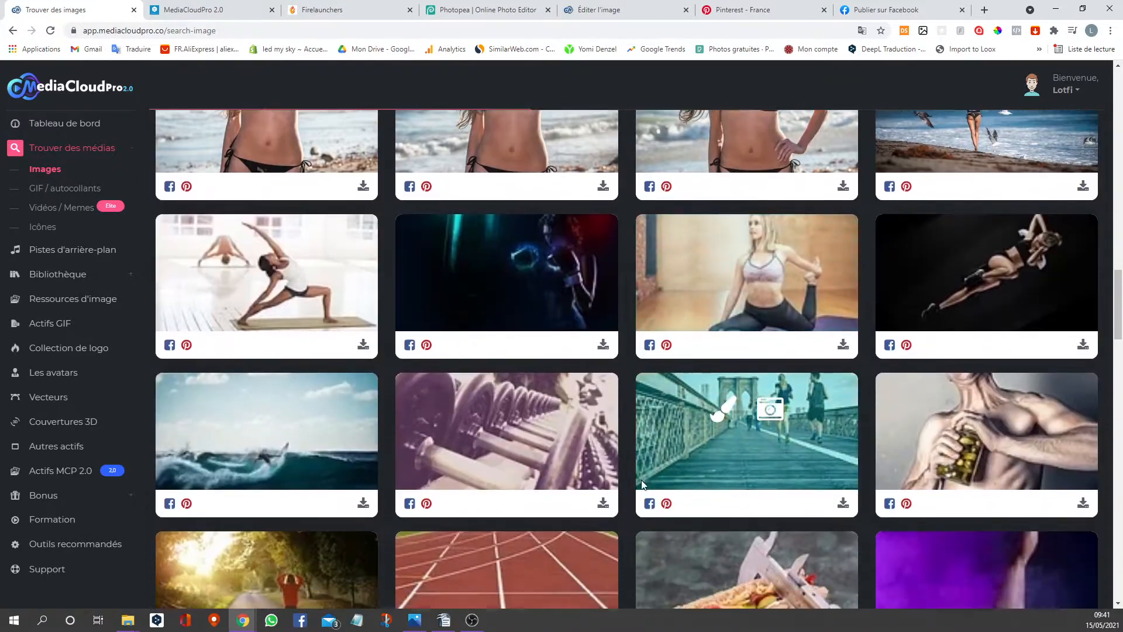
scroll(641, 480, "down", 9)
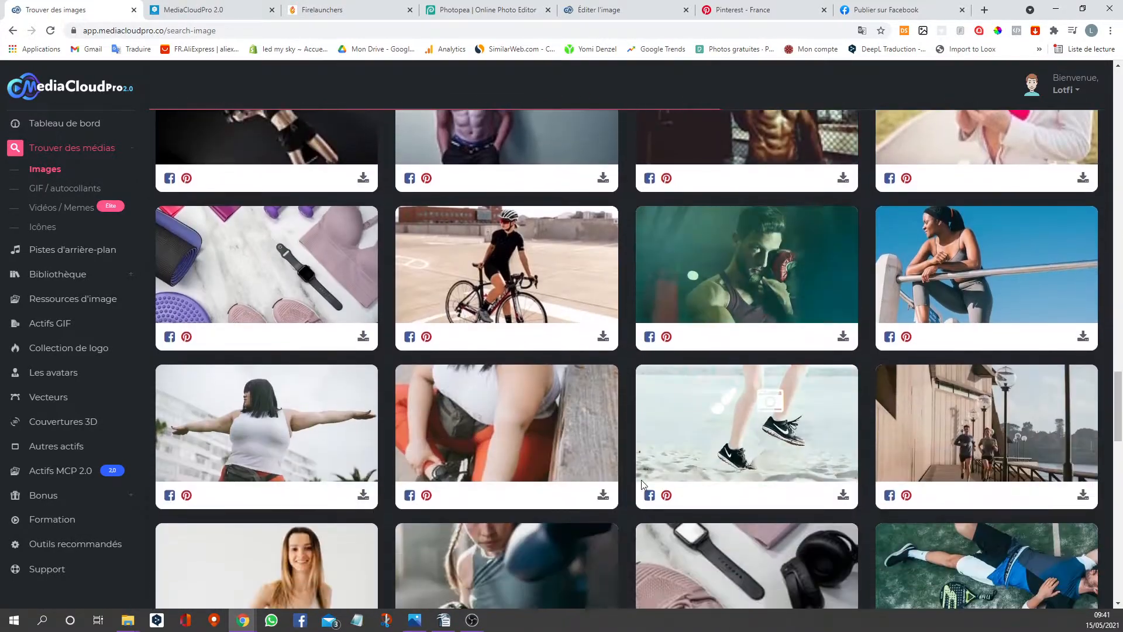
scroll(641, 480, "down", 5)
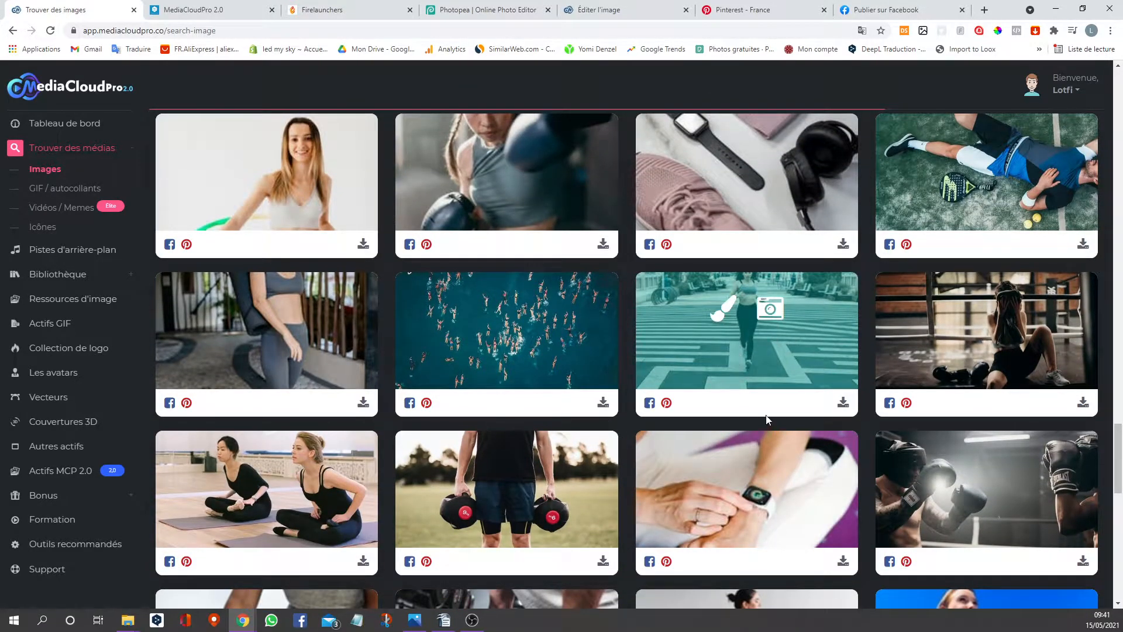
Step: Examine the download formats and file sizes offered for the photo of the woman running on patterned paving
left_click(842, 403)
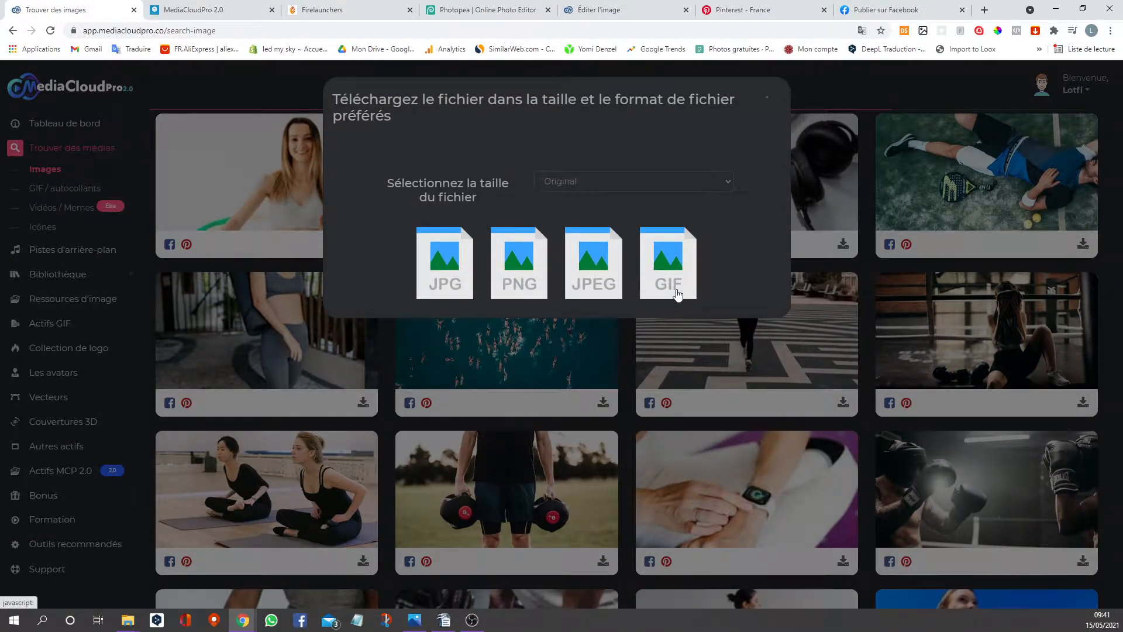
left_click(728, 181)
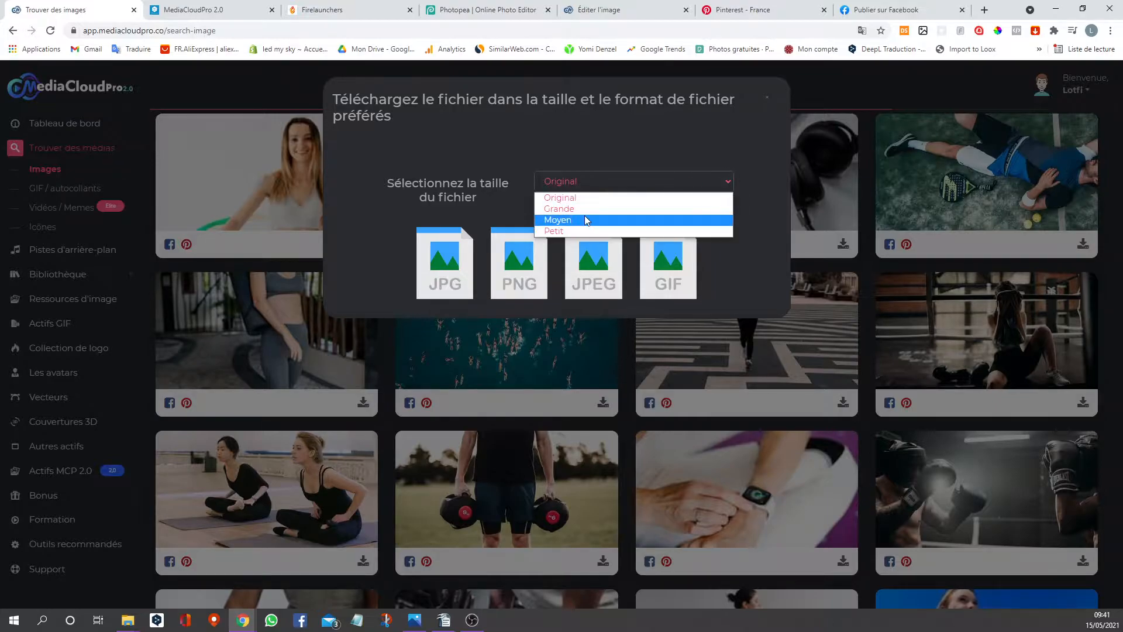
left_click(860, 258)
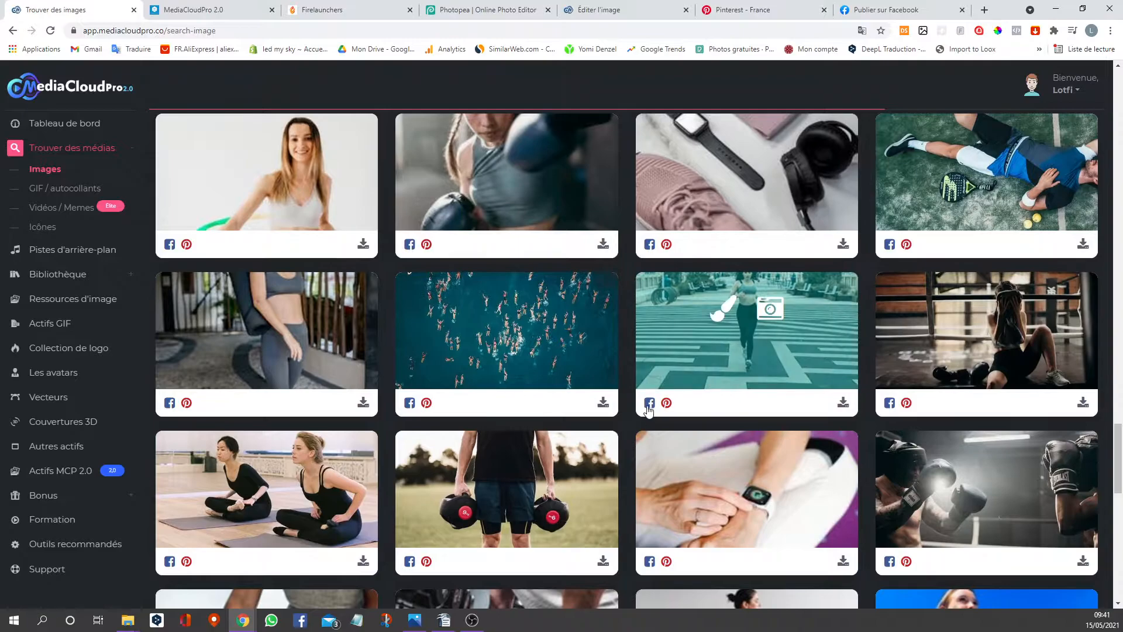
Step: View the Facebook and Pinterest sharing pages for the running woman photo, returning to the image results
left_click(649, 403)
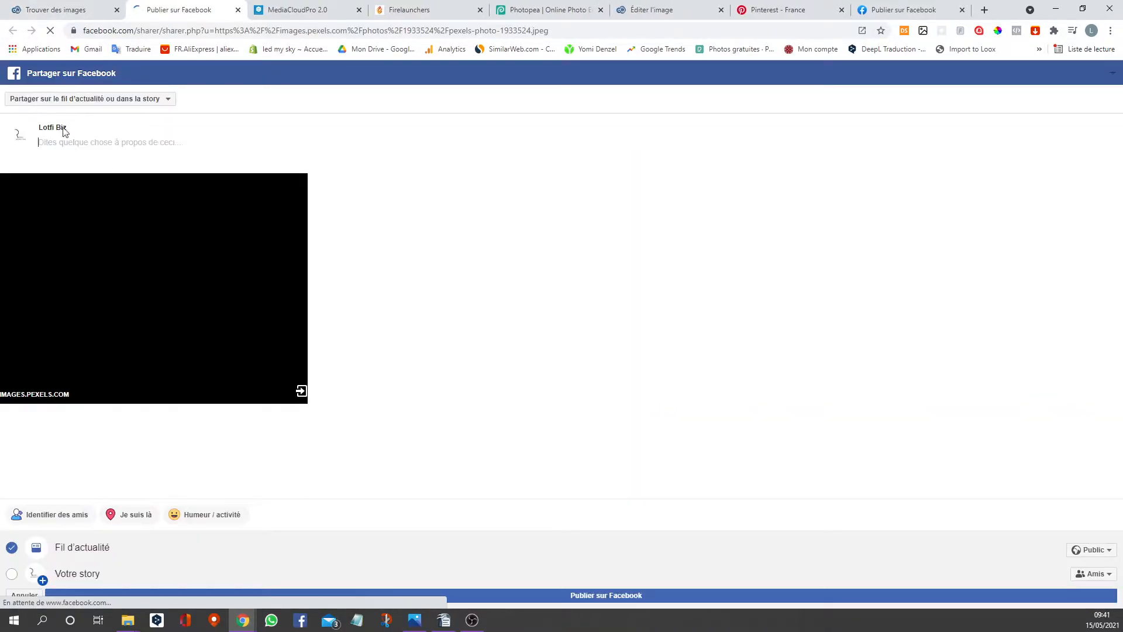
left_click(76, 11)
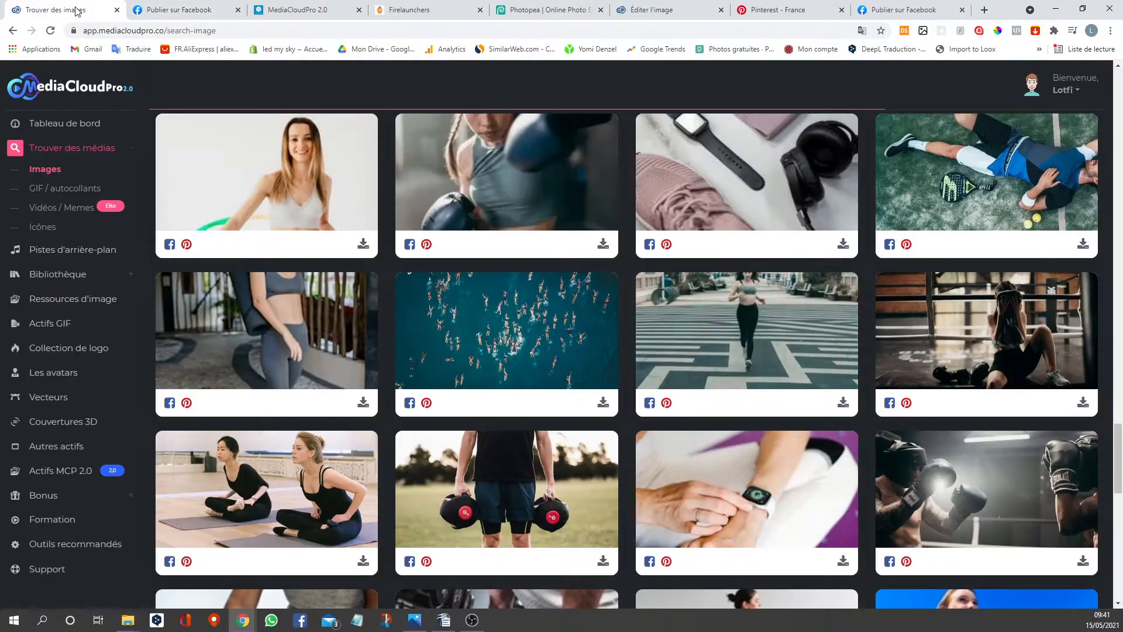
left_click(667, 403)
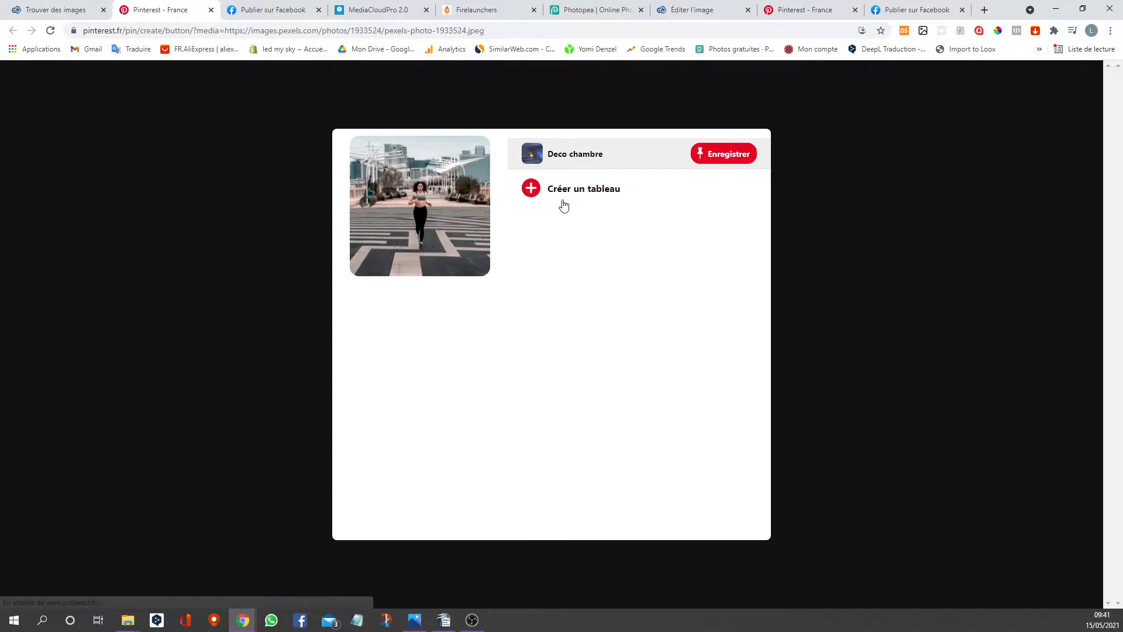
left_click(56, 11)
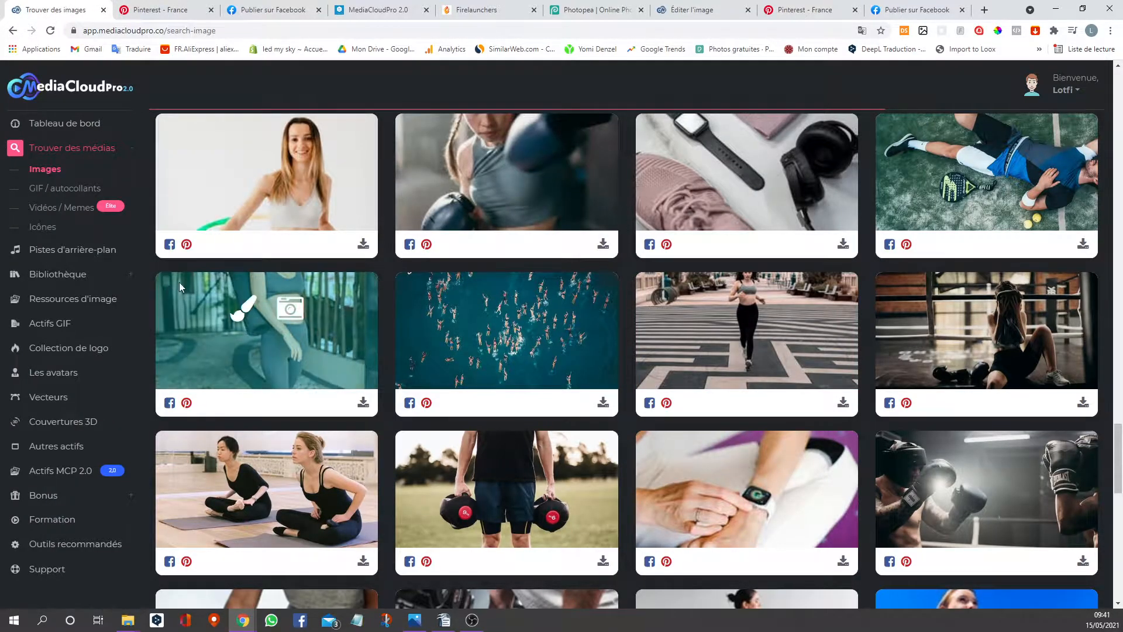
Step: Open the photo of the smiling woman with the hula hoop in the Pixo photo editor
mouse_move(289, 196)
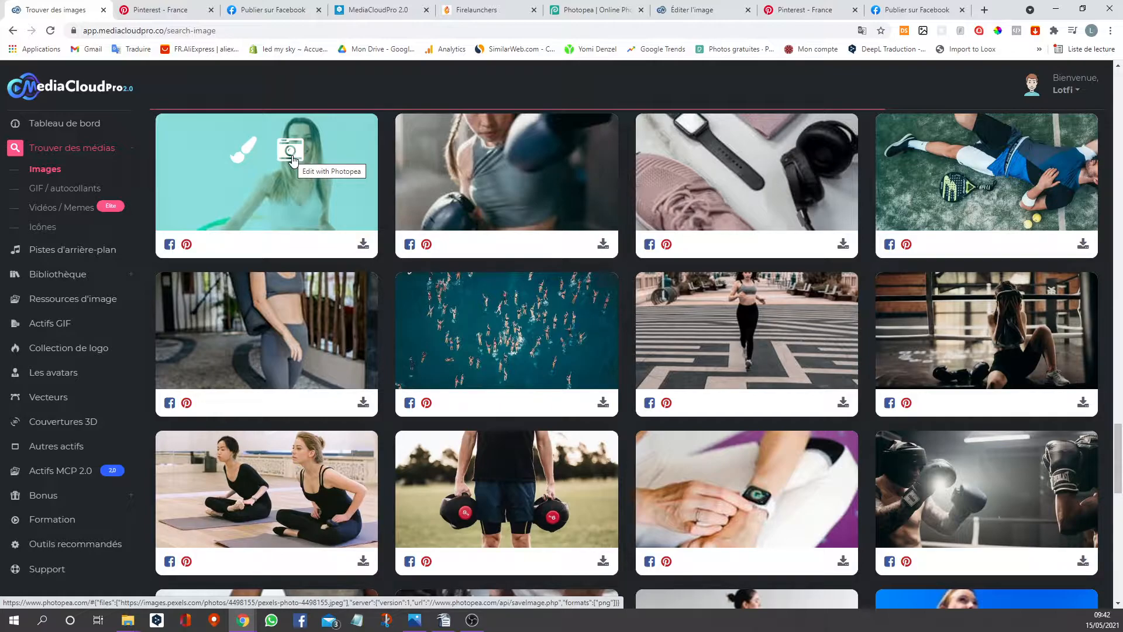
left_click(246, 158)
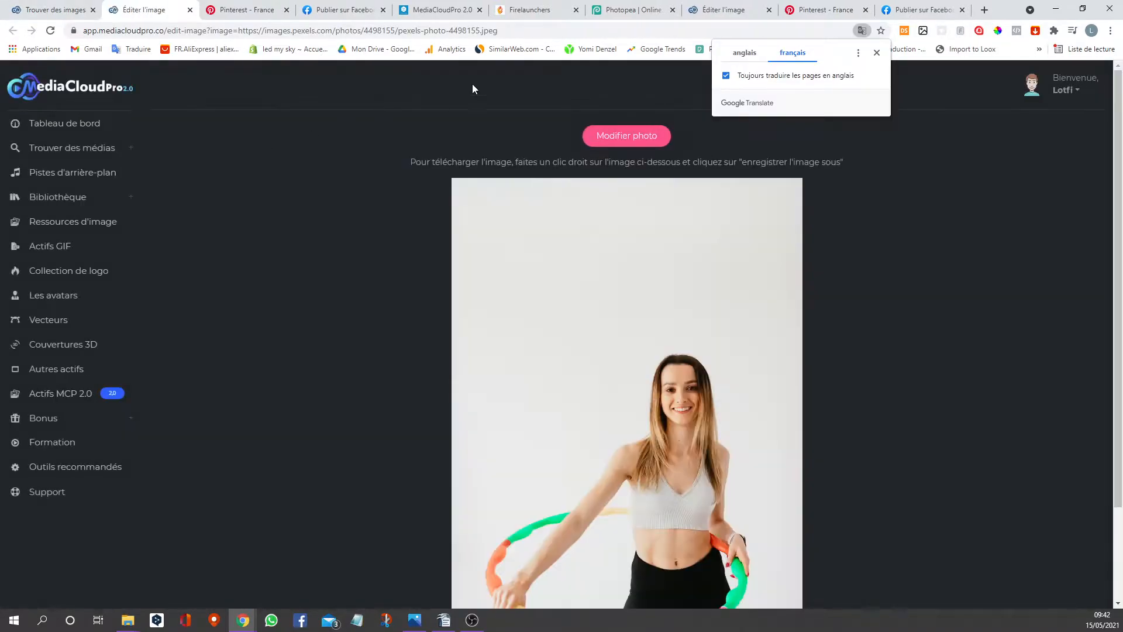
scroll(540, 352, "down", 1)
scroll(541, 352, "up", 1)
left_click(622, 137)
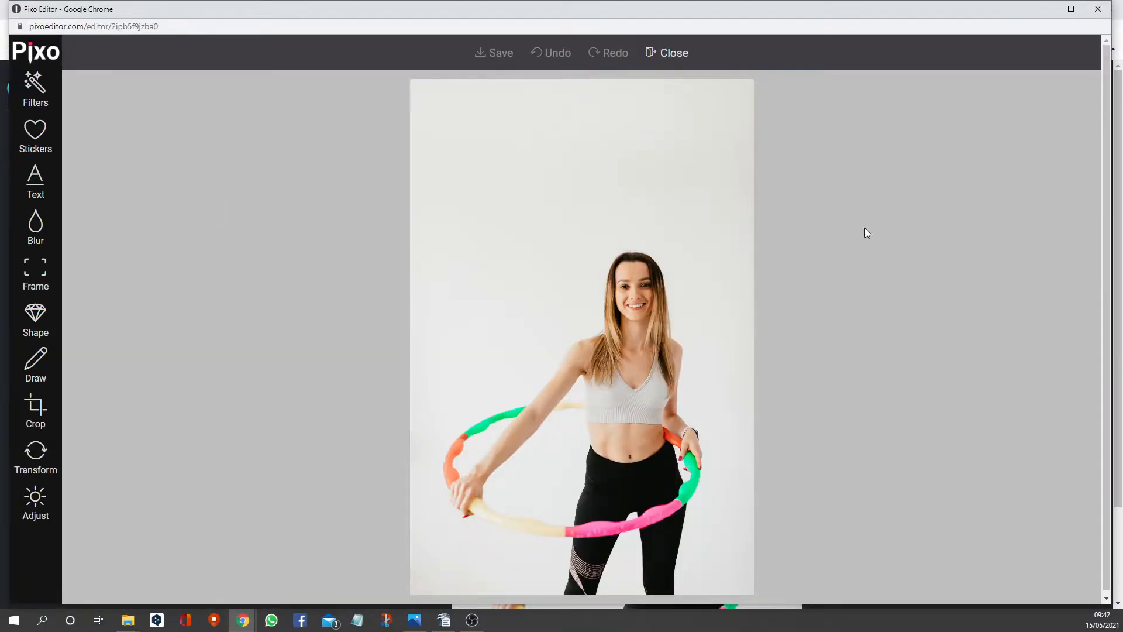
Step: Try the Klarendon filter on the photo, reset it to None, and apply the Nightfall filter instead
left_click(41, 88)
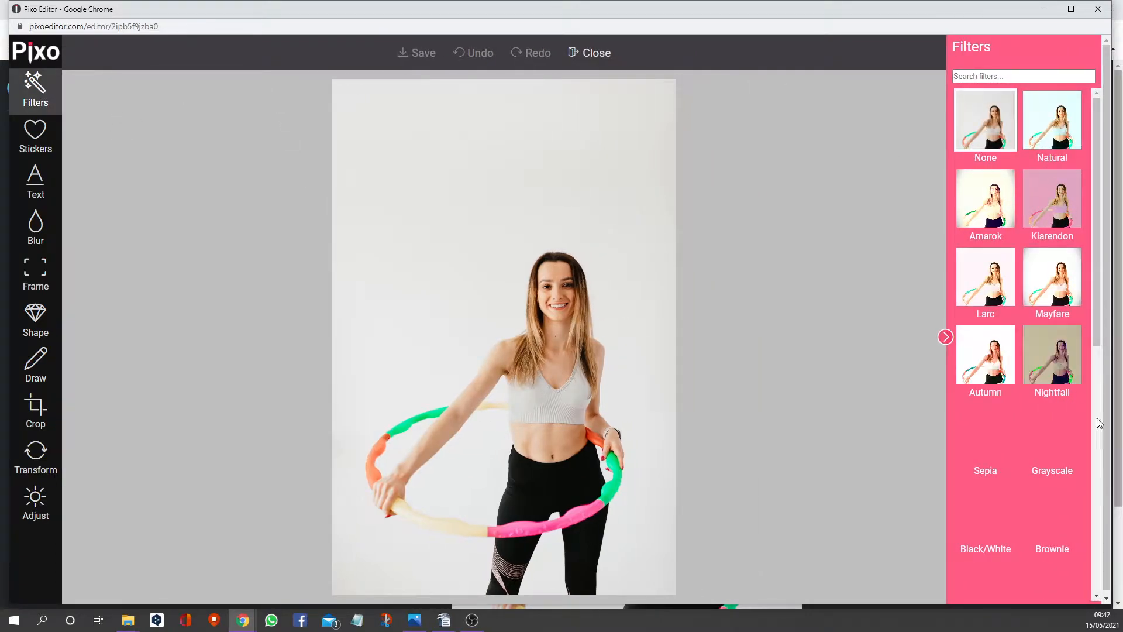
left_click(1048, 201)
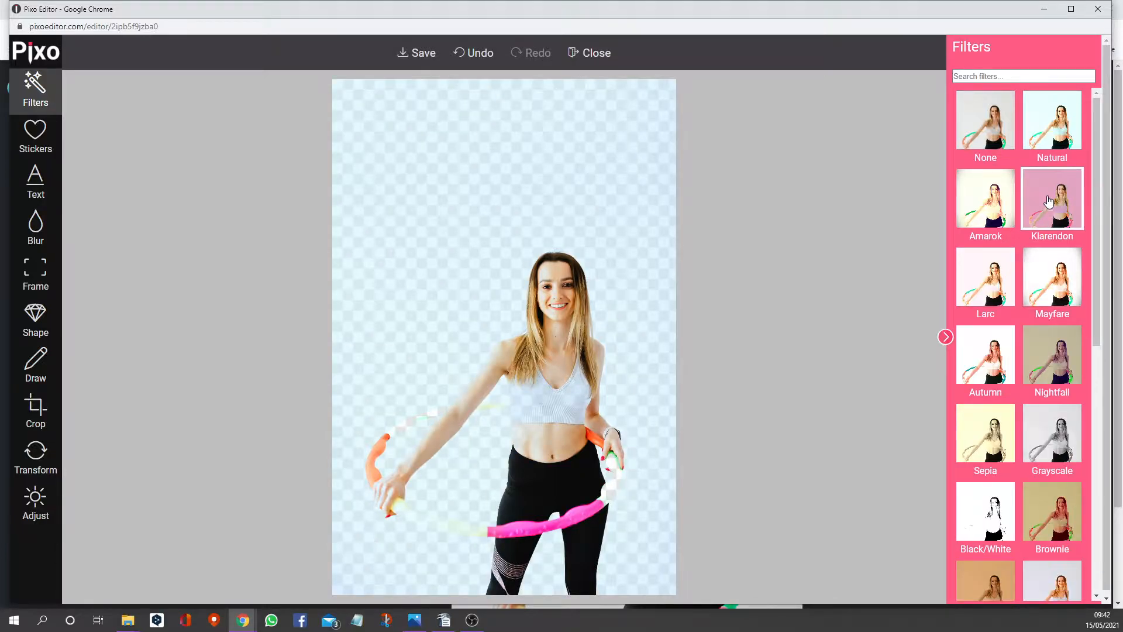
left_click(975, 132)
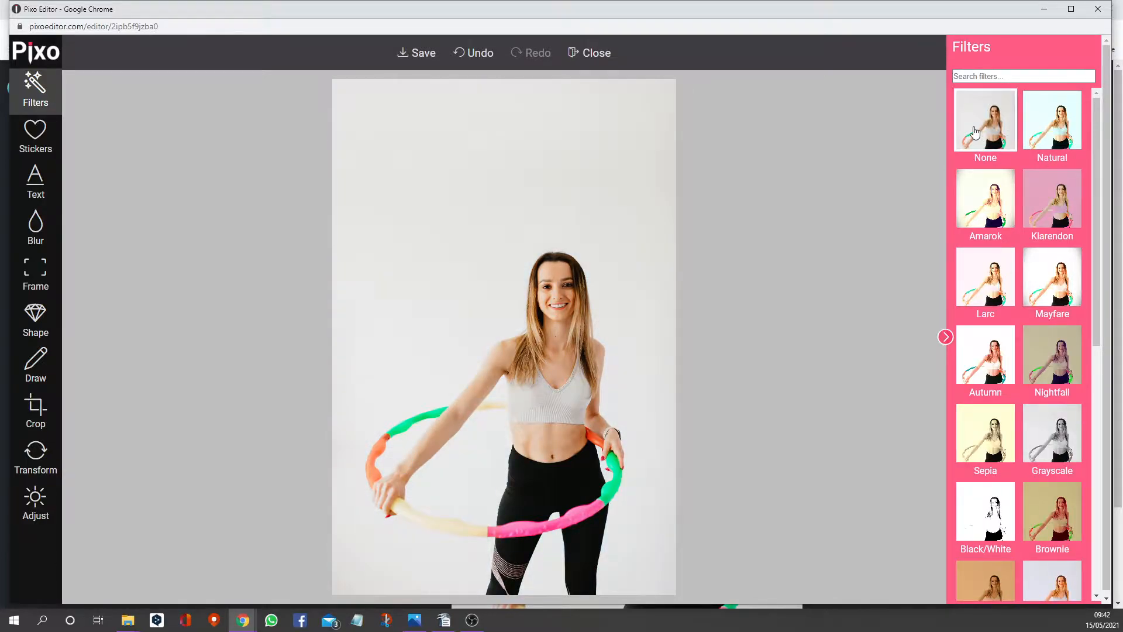
left_click(1045, 363)
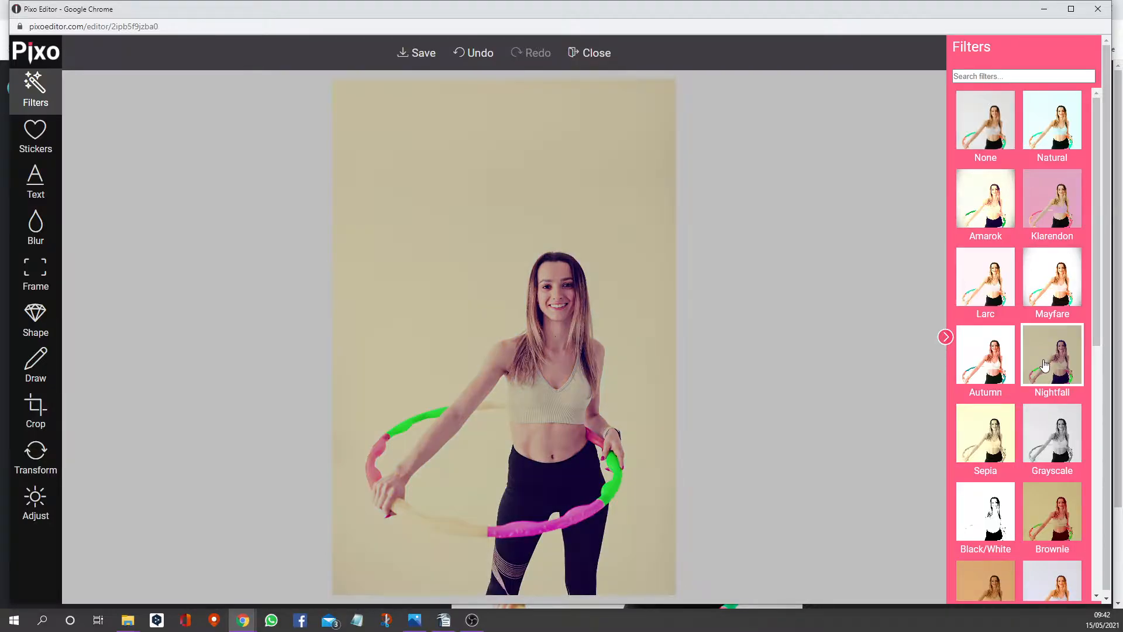
scroll(1026, 460, "down", 2)
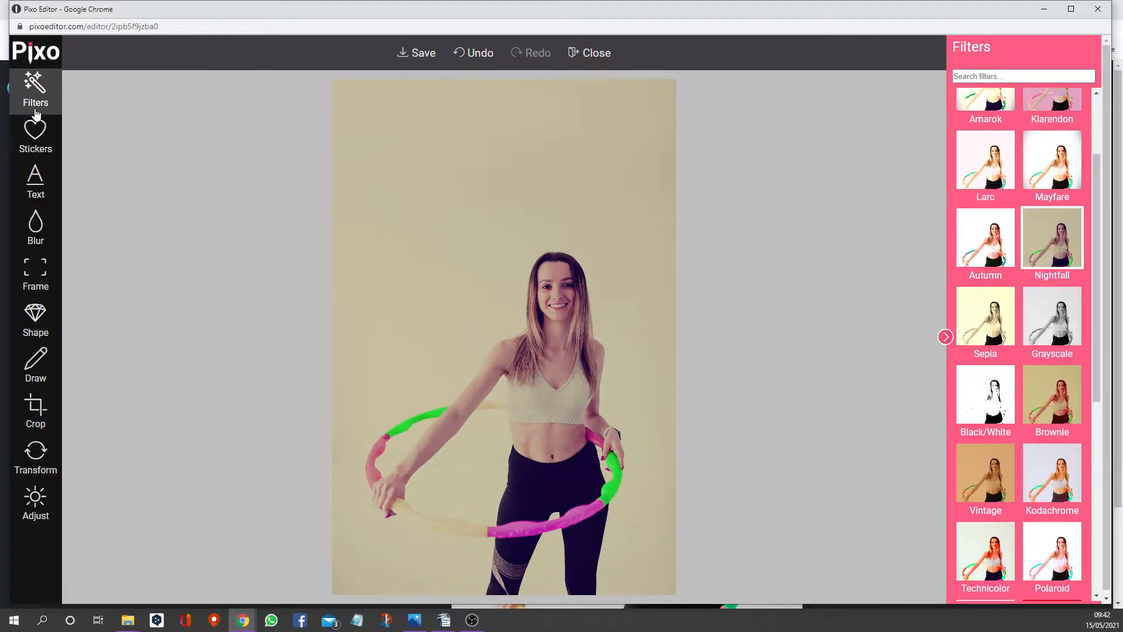
Step: Add the Delicious Smiley sticker, move it to the photo's upper-left corner and shrink it to about half size
left_click(35, 136)
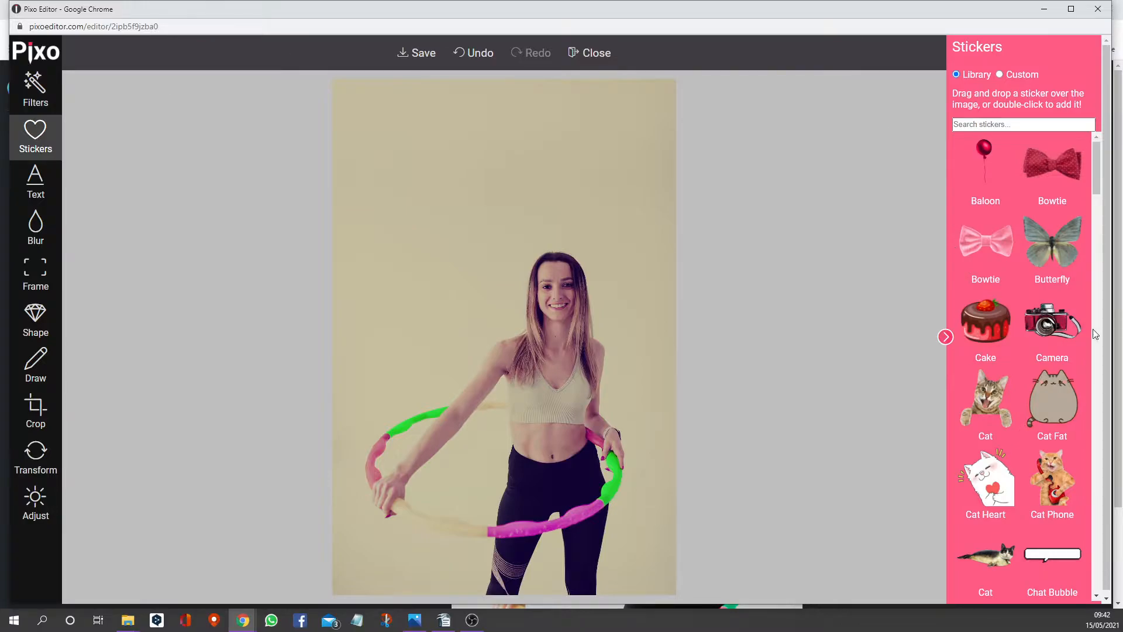
scroll(1049, 325, "down", 8)
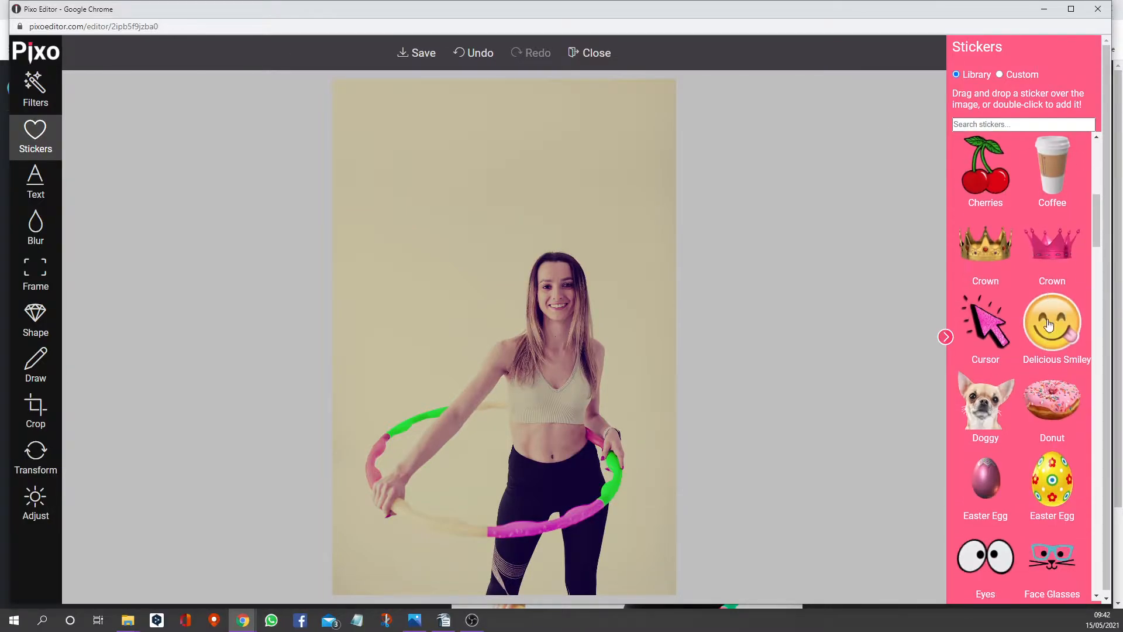
double_click(1048, 325)
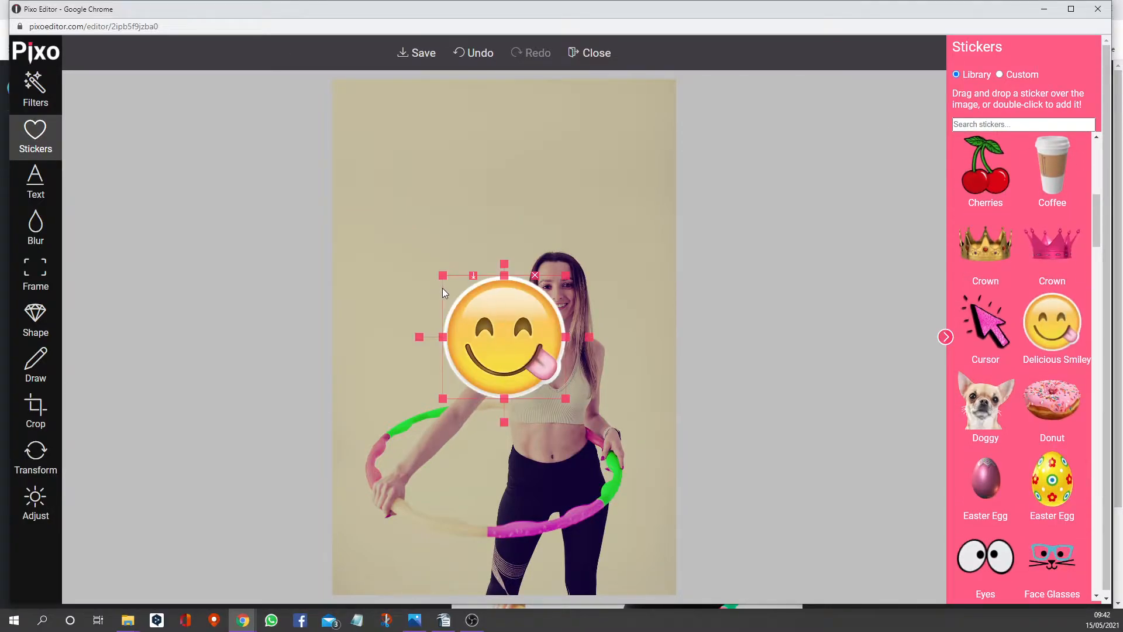
left_click_drag(456, 288, 366, 145)
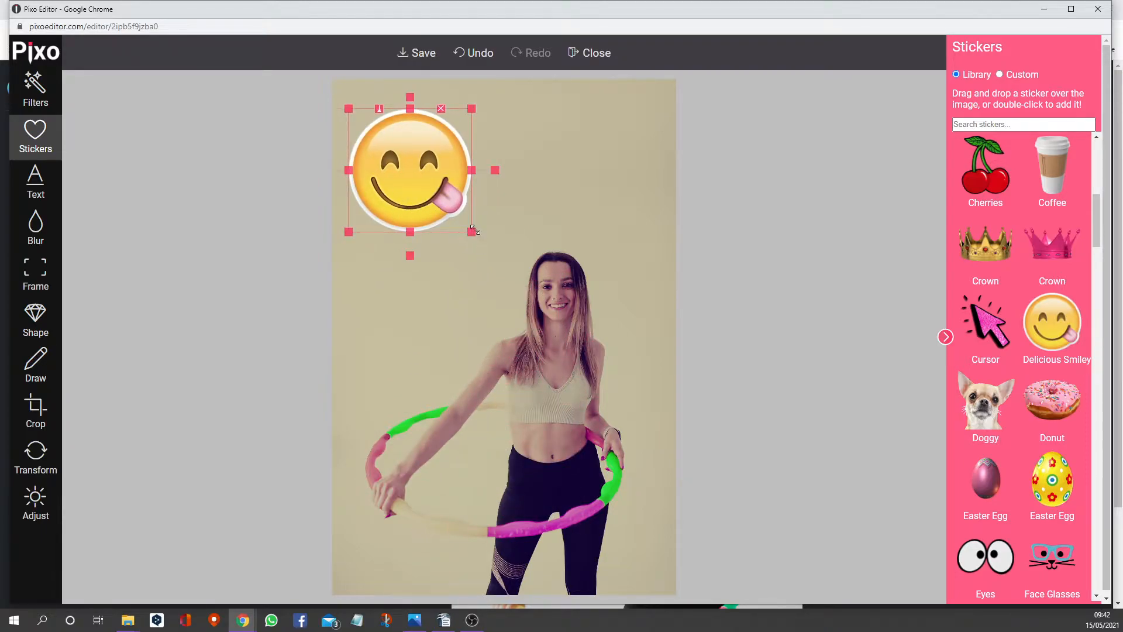
left_click_drag(472, 232, 416, 175)
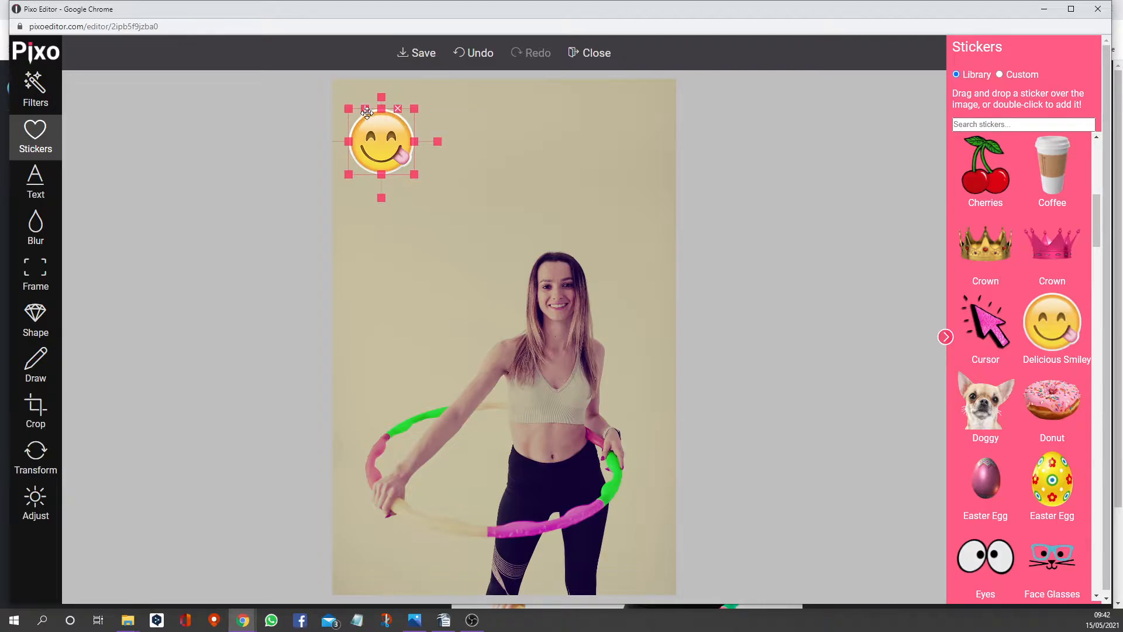
left_click(457, 120)
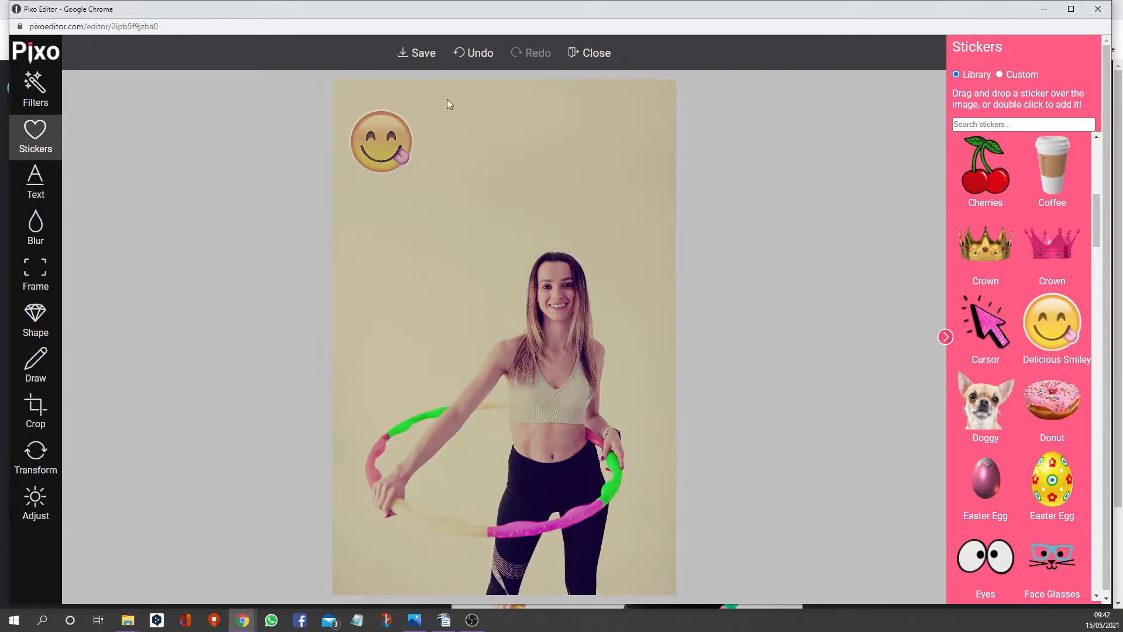
Step: Undo the latest sticker changes, including its reduction in size
left_click(475, 54)
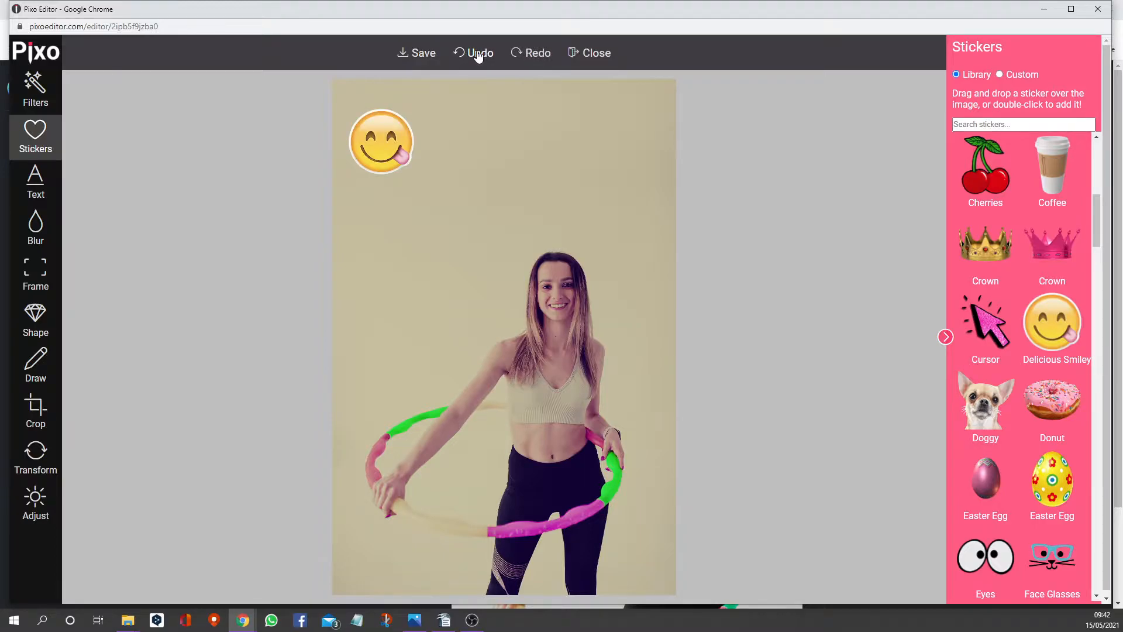
left_click(477, 54)
left_click(479, 58)
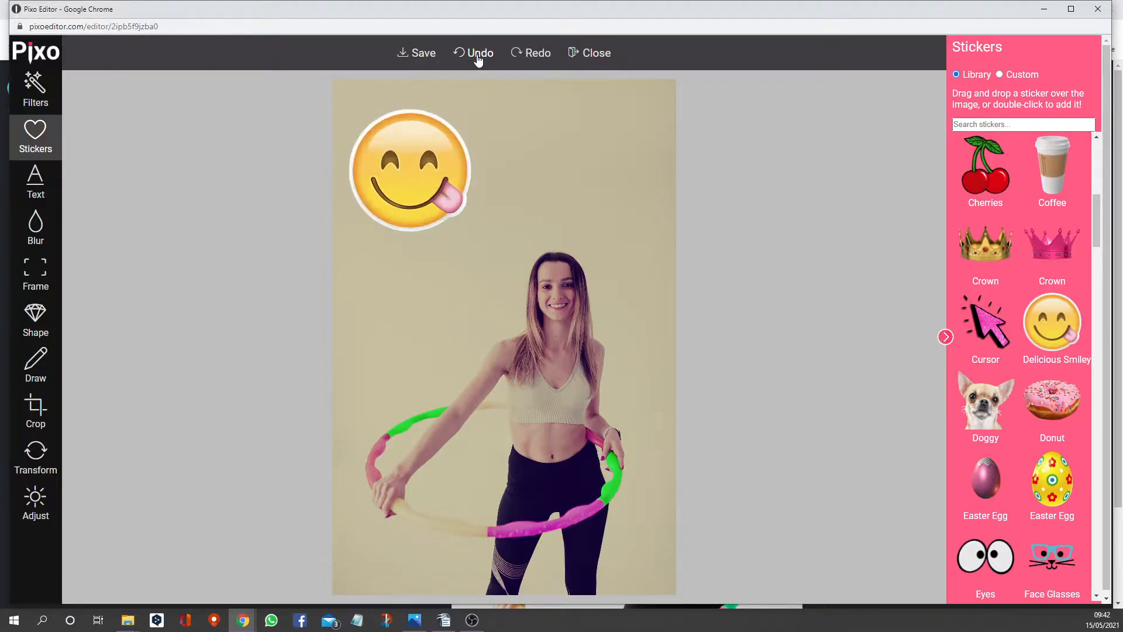
Step: Undo the remaining sticker edits, including the placement of the Delicious Smiley on the photo
left_click(478, 58)
left_click(478, 58)
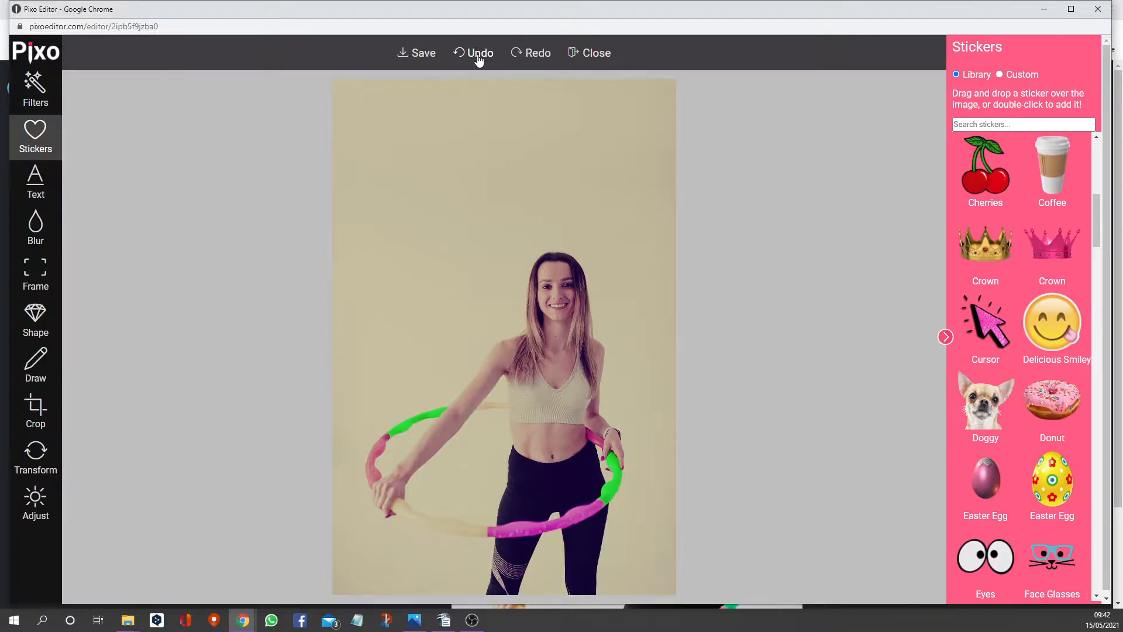
Step: Insert the text "cool" on the photo in the Russo One font at size 100
left_click(46, 184)
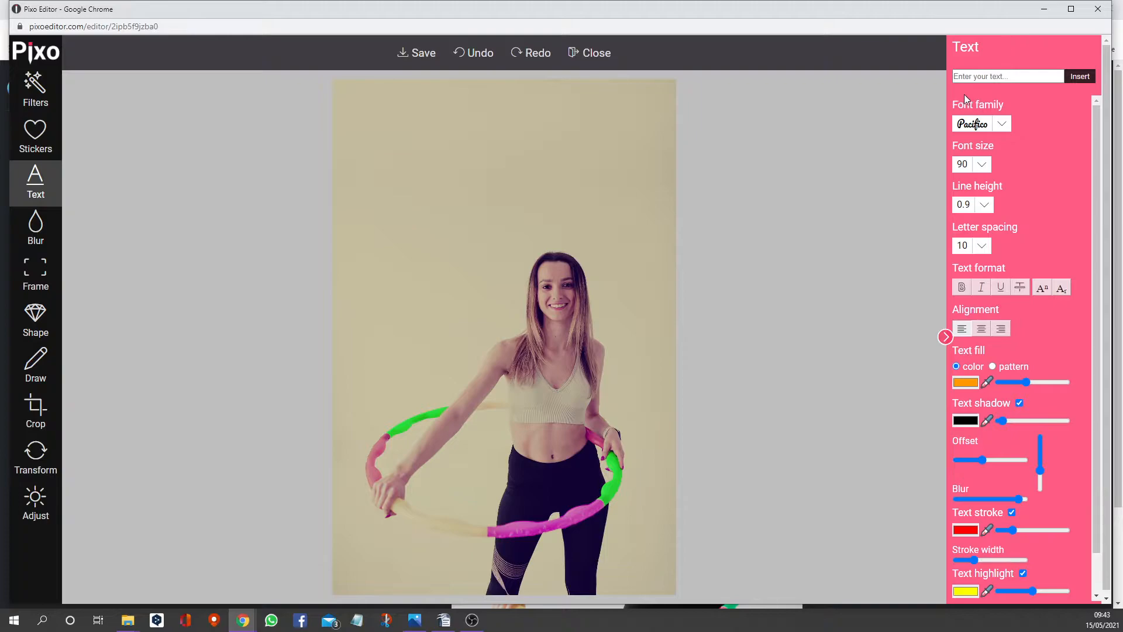
left_click(970, 76)
type("cool")
left_click(1001, 124)
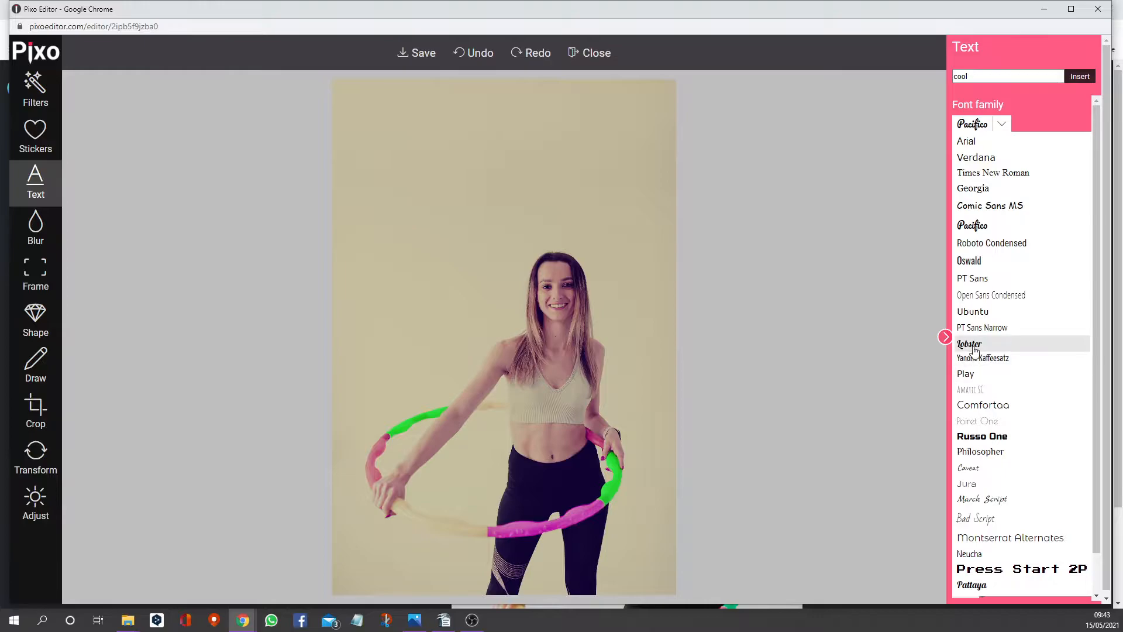
left_click(986, 436)
left_click(982, 164)
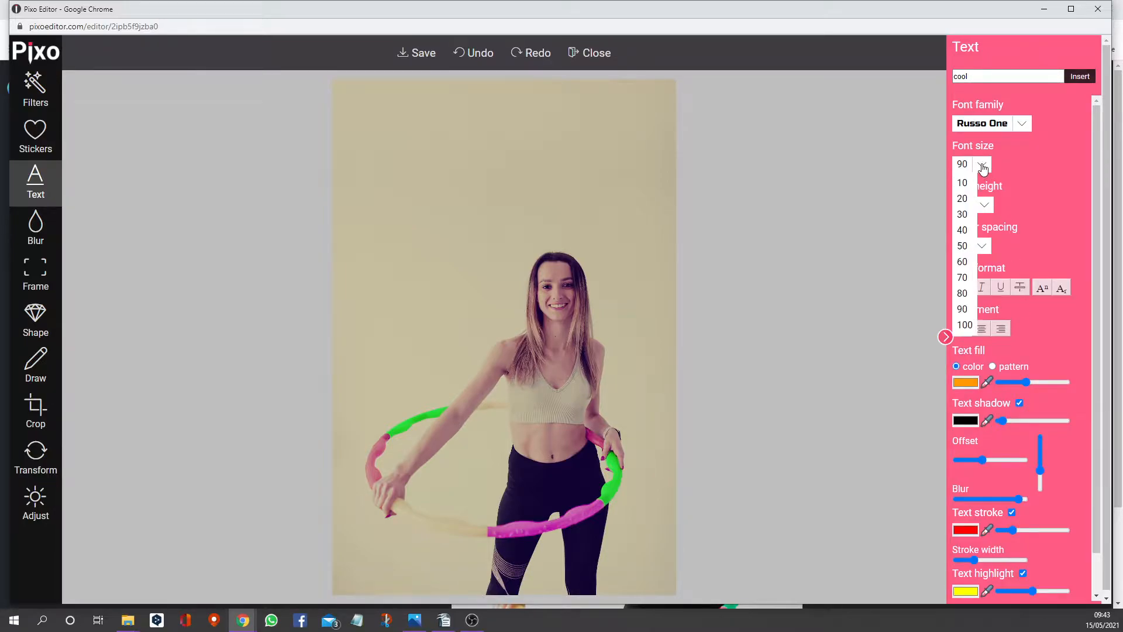
left_click(966, 325)
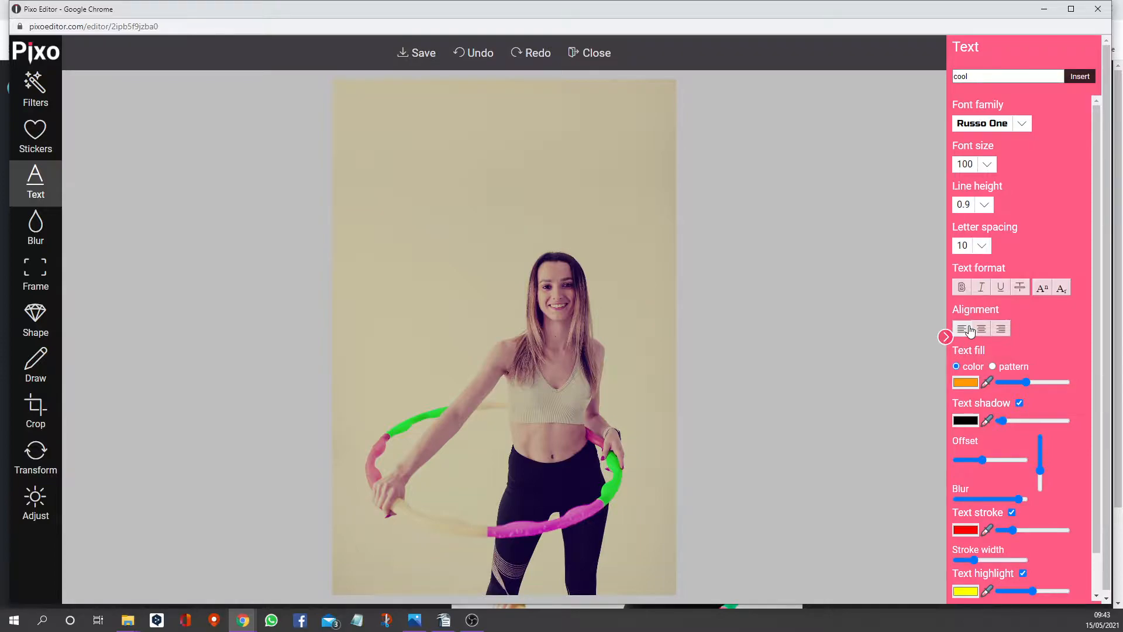
left_click(1080, 76)
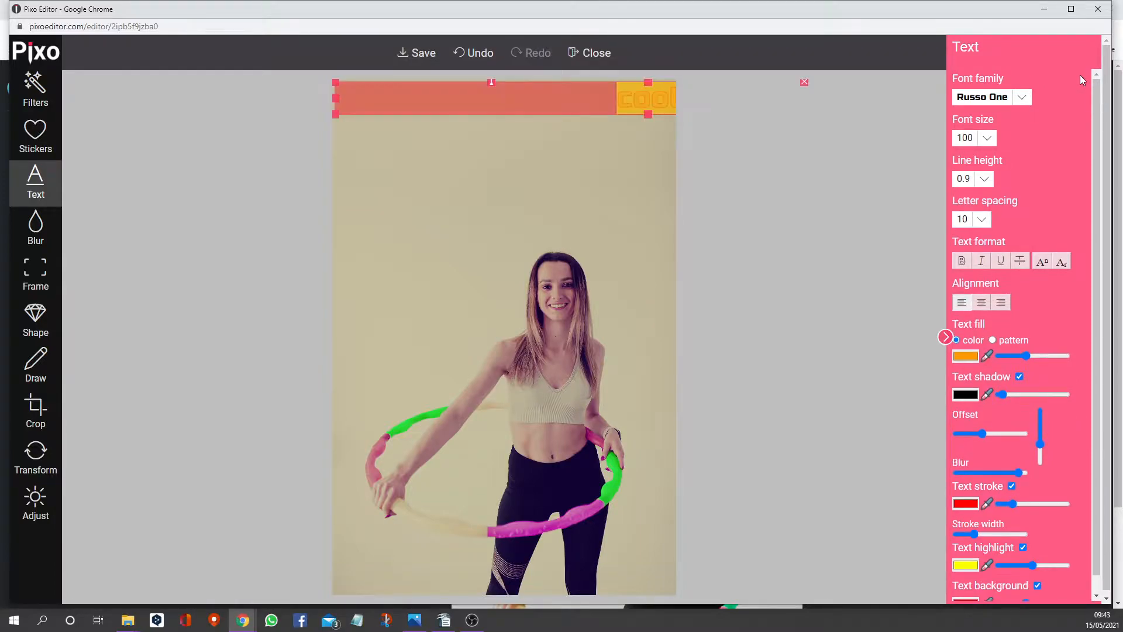
Step: Move the "cool" text above the woman's head near the photo's horizontal center and slightly increase its fill opacity
left_click_drag(651, 106, 475, 172)
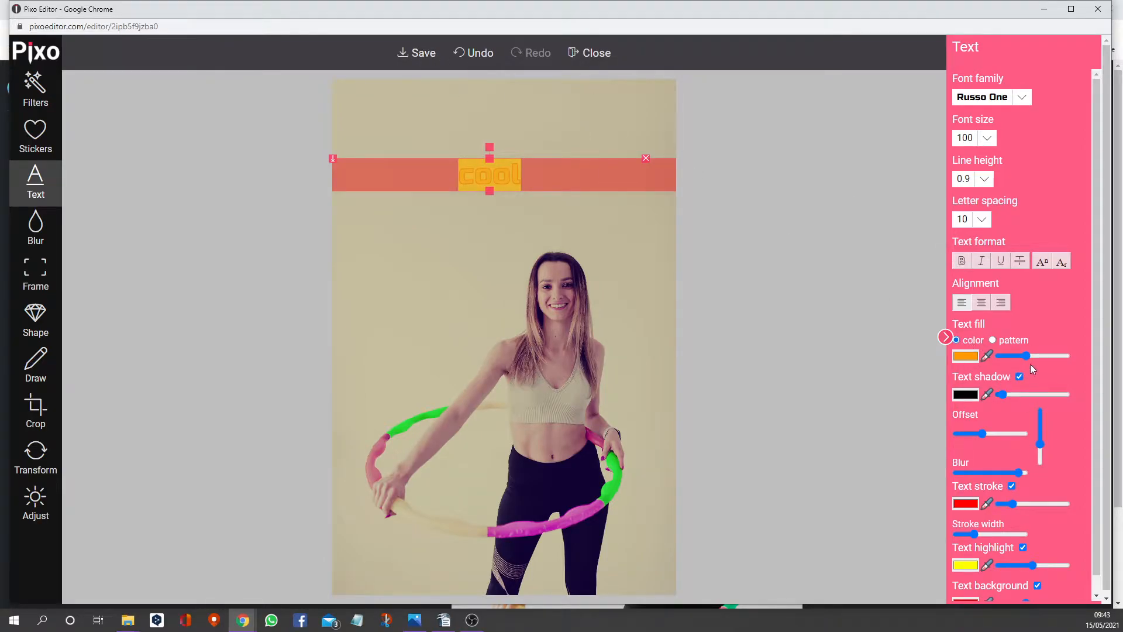
left_click_drag(1026, 355, 1036, 356)
scroll(1010, 497, "down", 1)
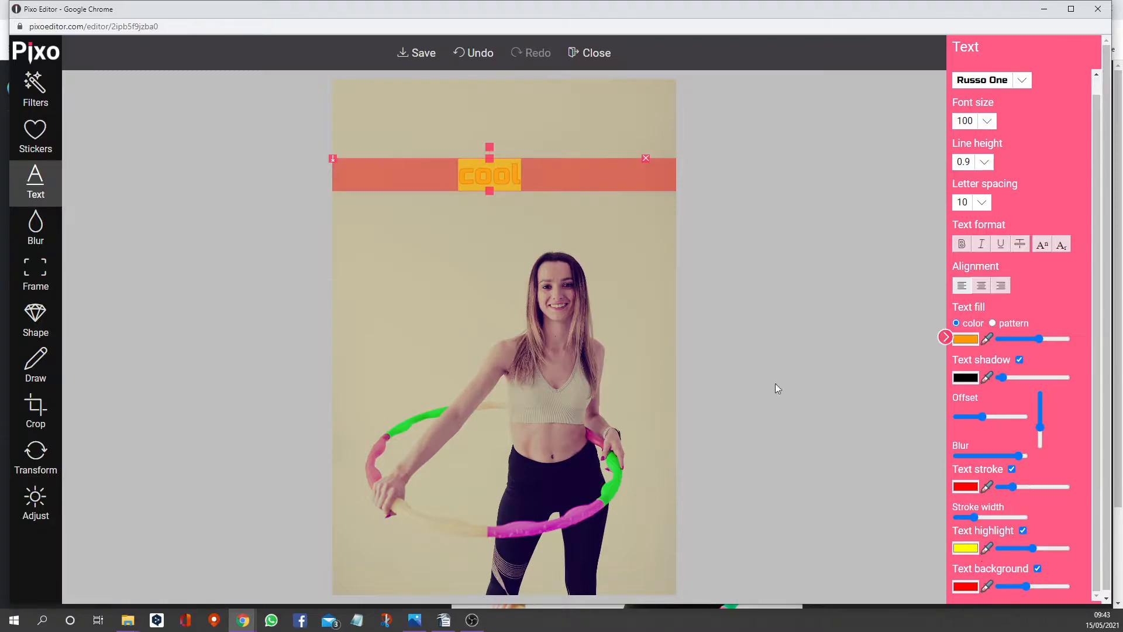
Step: Try a strong Zoom blur on the photo and reduce the blur back to zero
left_click(40, 227)
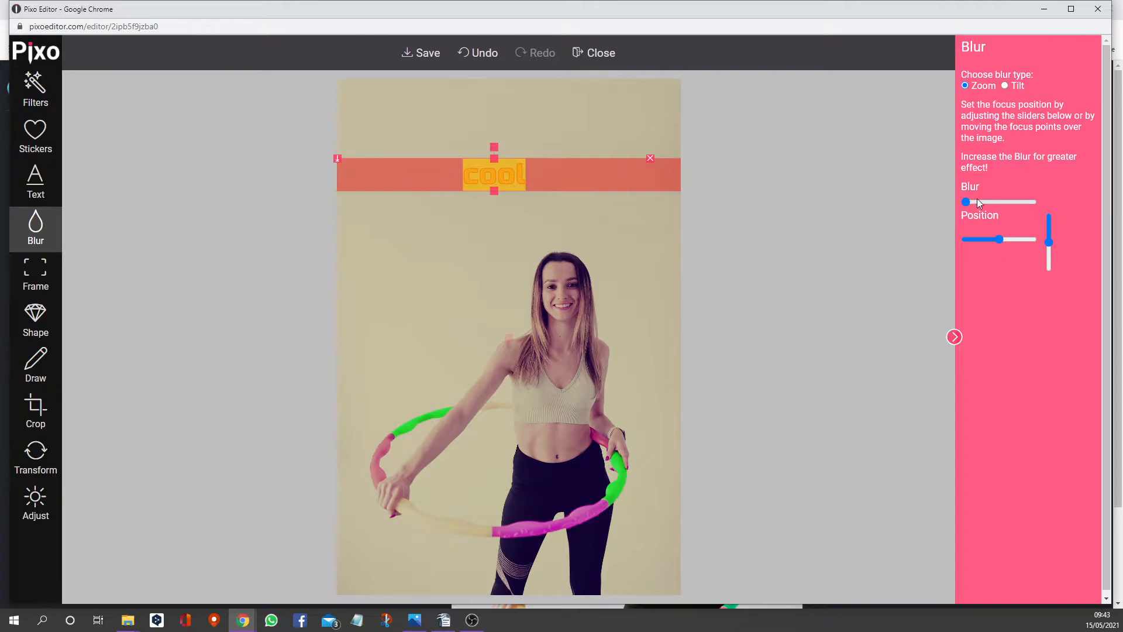
left_click(1020, 202)
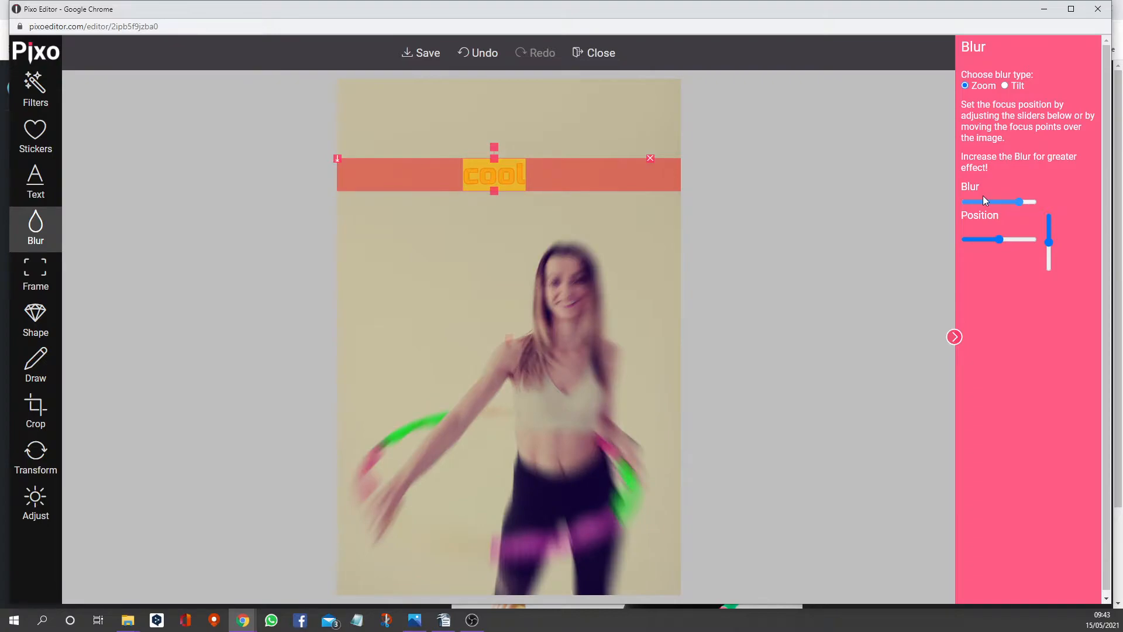
left_click_drag(984, 202, 966, 202)
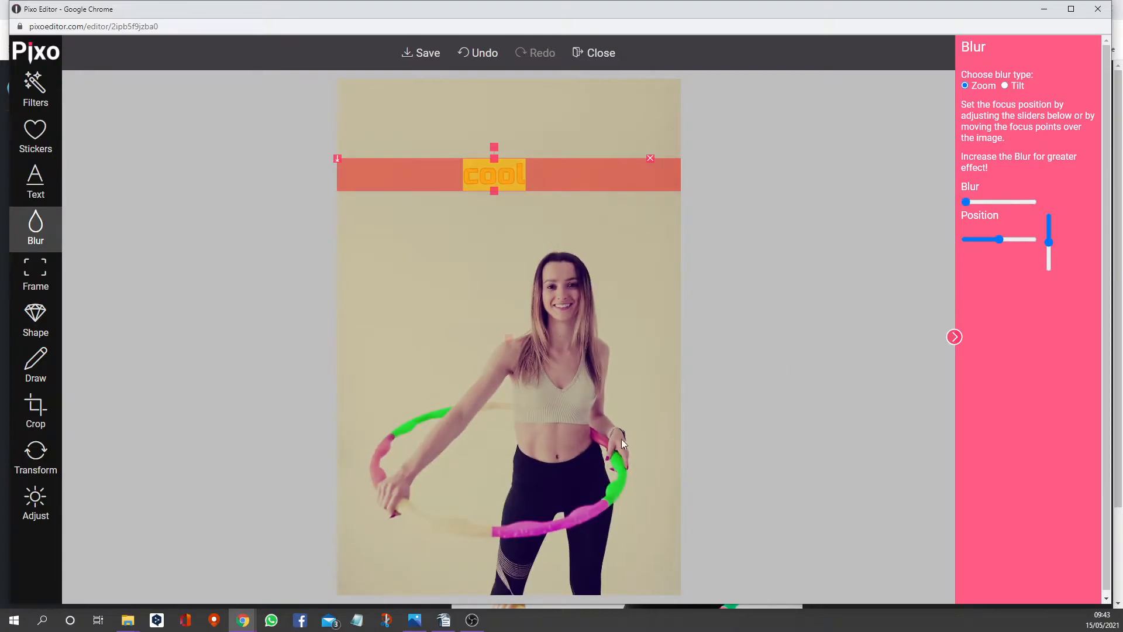
Step: Add the plain black frame around the photo
left_click(41, 276)
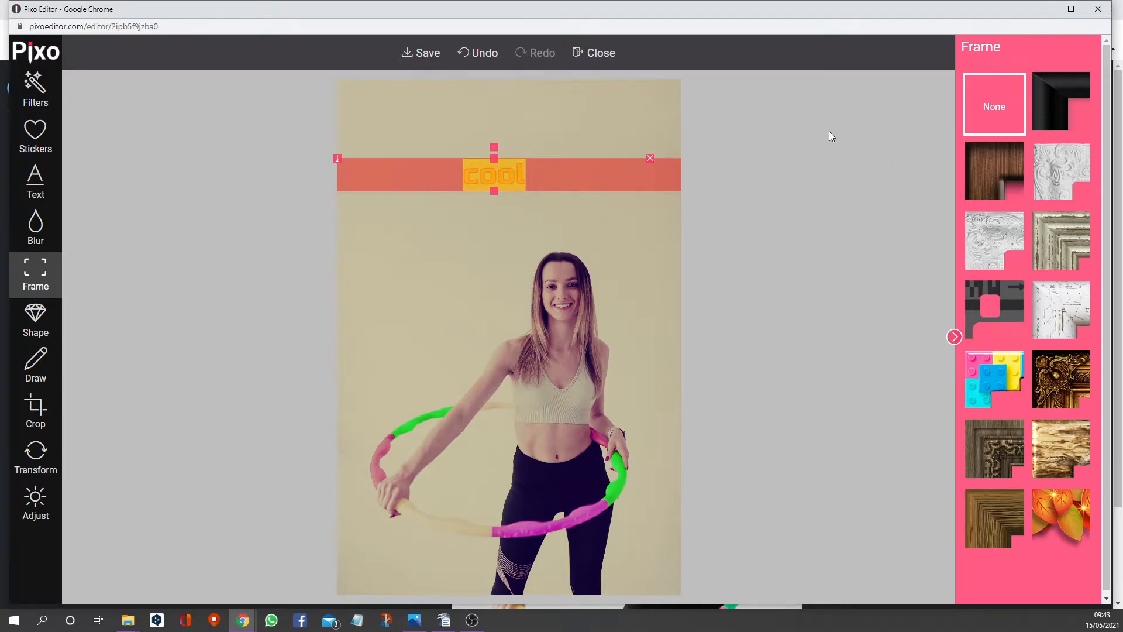
left_click(1062, 103)
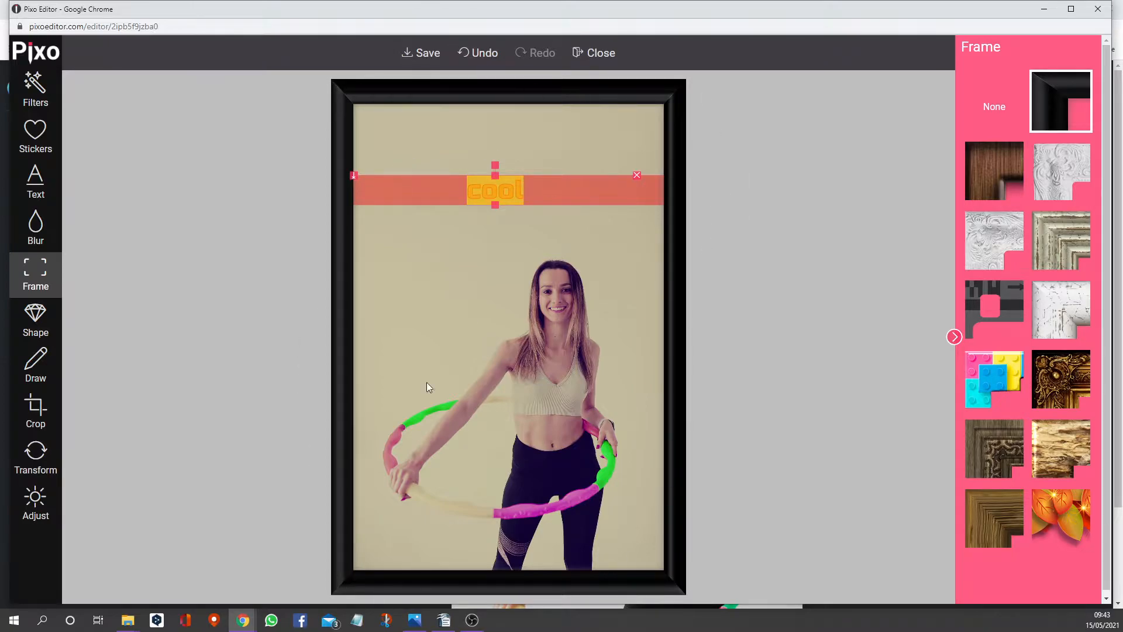
Step: Try the Diamond shape on the photo, reset it to None, and apply the Rhombus shape instead
left_click(36, 311)
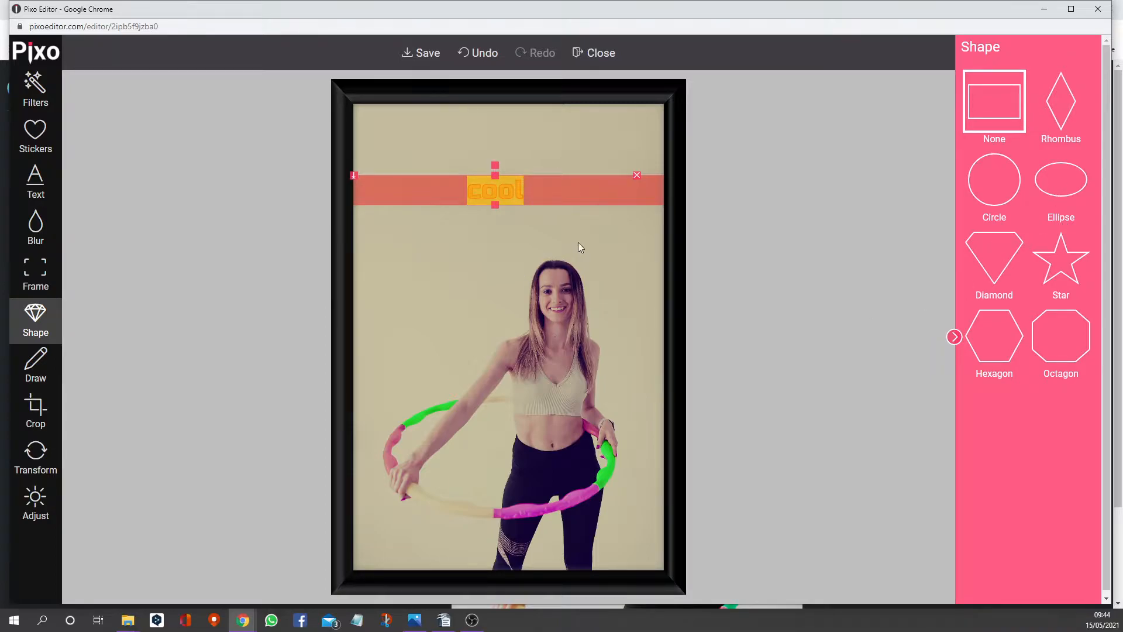
left_click(994, 251)
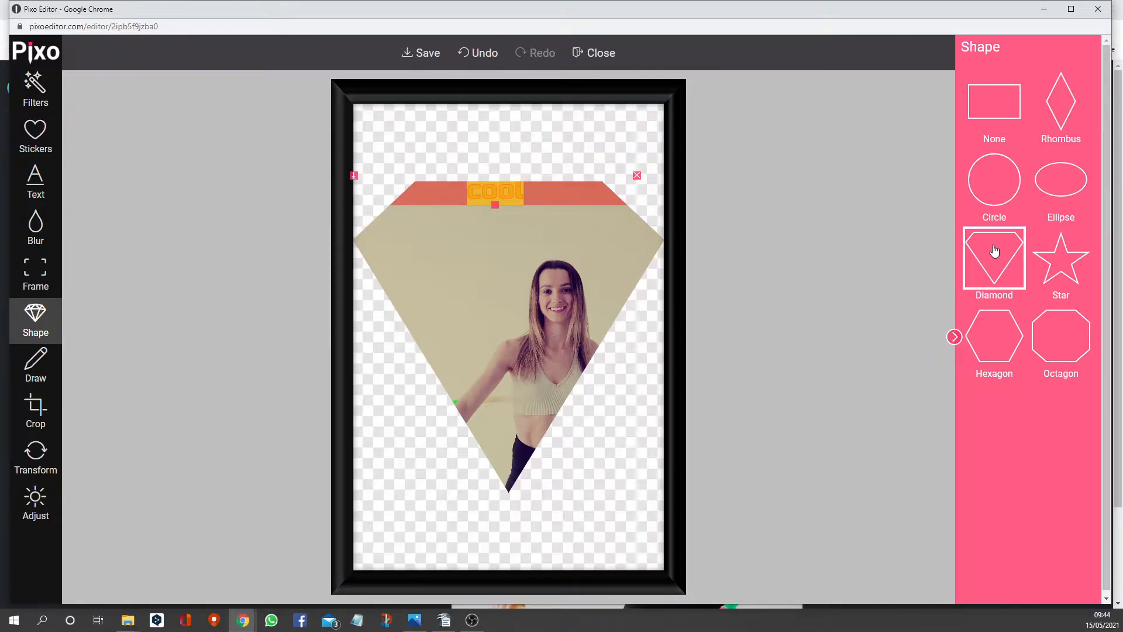
left_click(1000, 113)
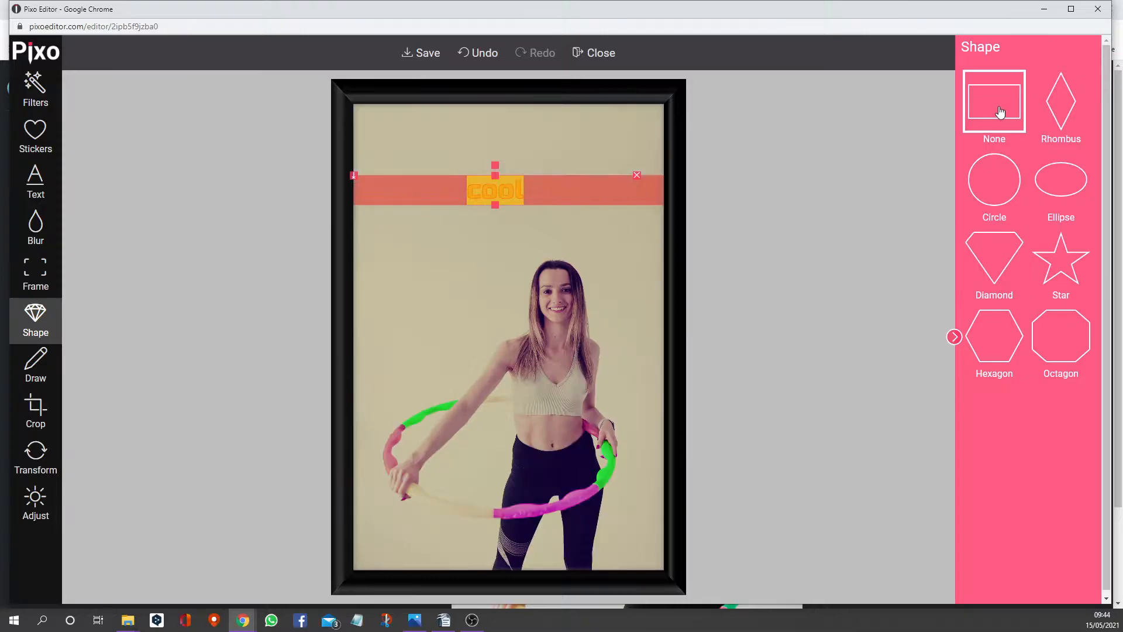
left_click(1067, 115)
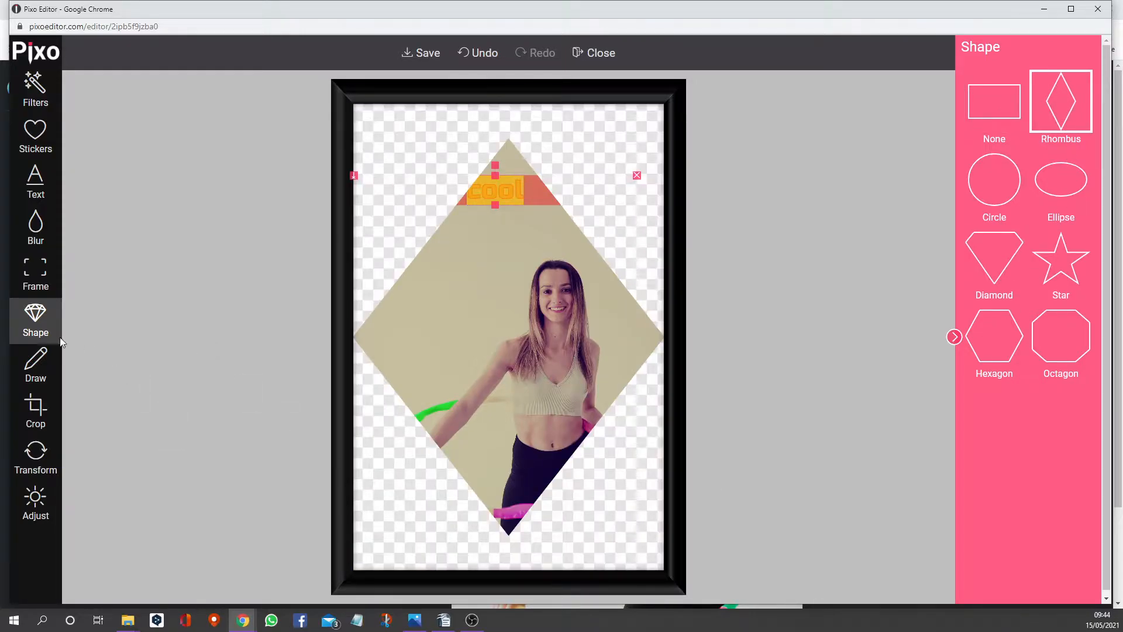
Step: Draw red pencil strokes in the photo's upper-right area and beneath the "cool" text, and delete the stroke beneath the text
left_click(36, 371)
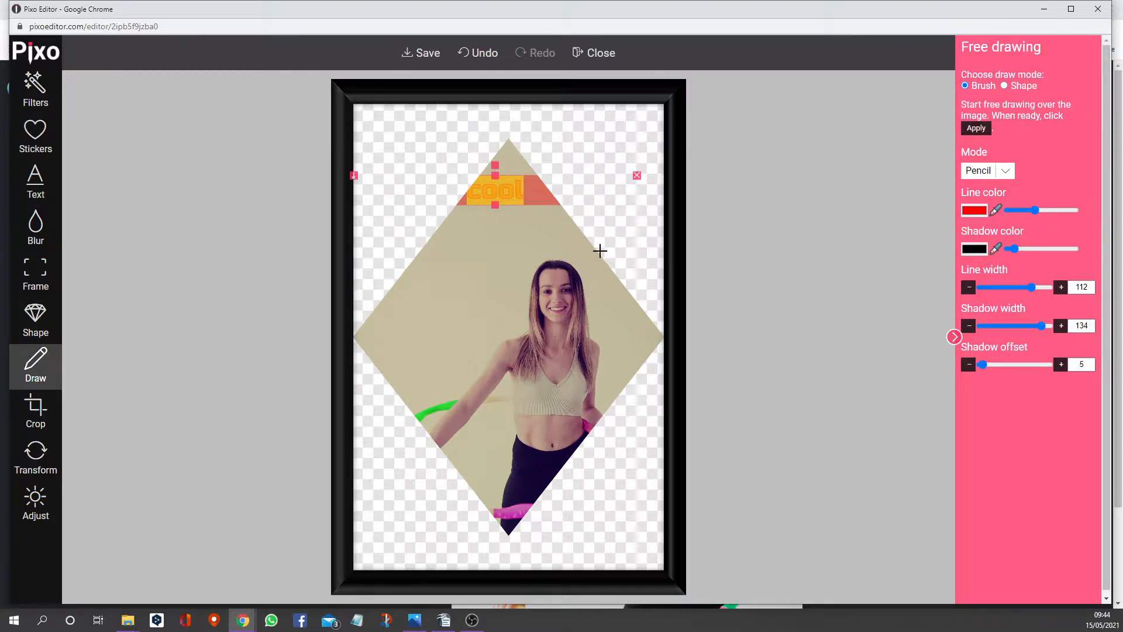
mouse_move(616, 164)
left_mouse_down()
mouse_move(617, 207)
mouse_move(647, 162)
mouse_move(601, 158)
mouse_move(622, 188)
mouse_move(634, 179)
left_mouse_up()
left_click_drag(486, 216, 528, 211)
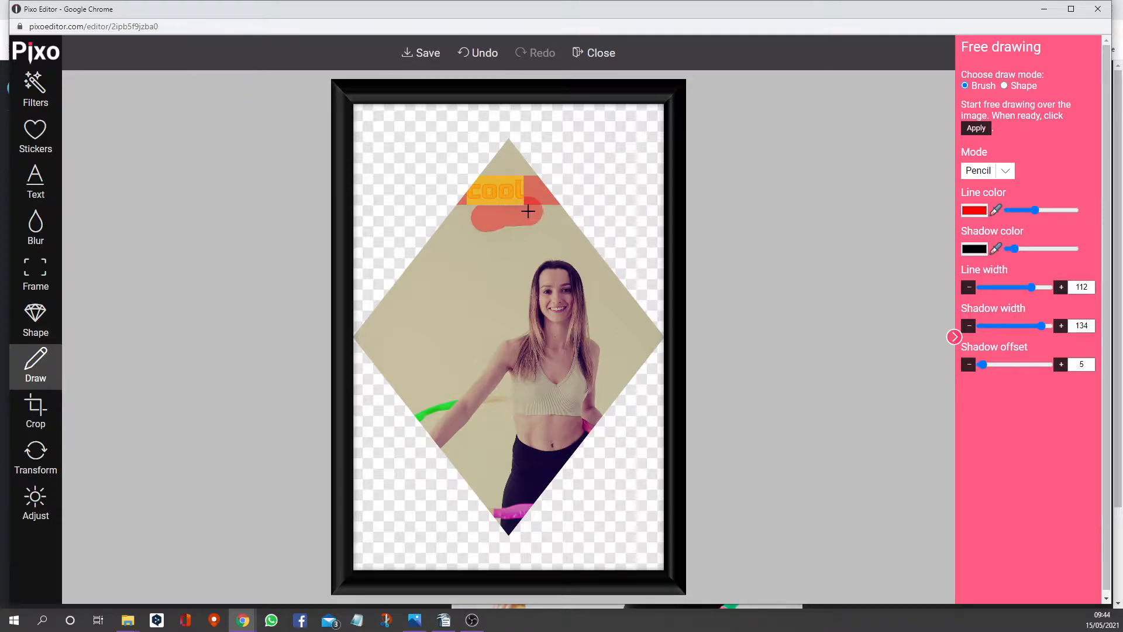
left_click(1004, 85)
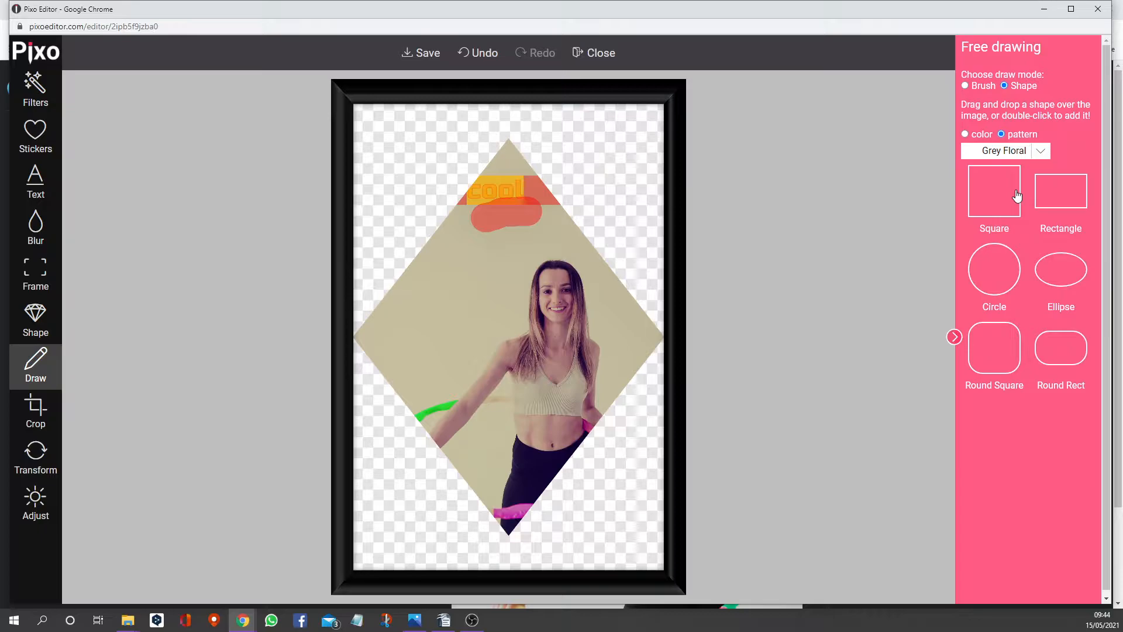
left_click(509, 215)
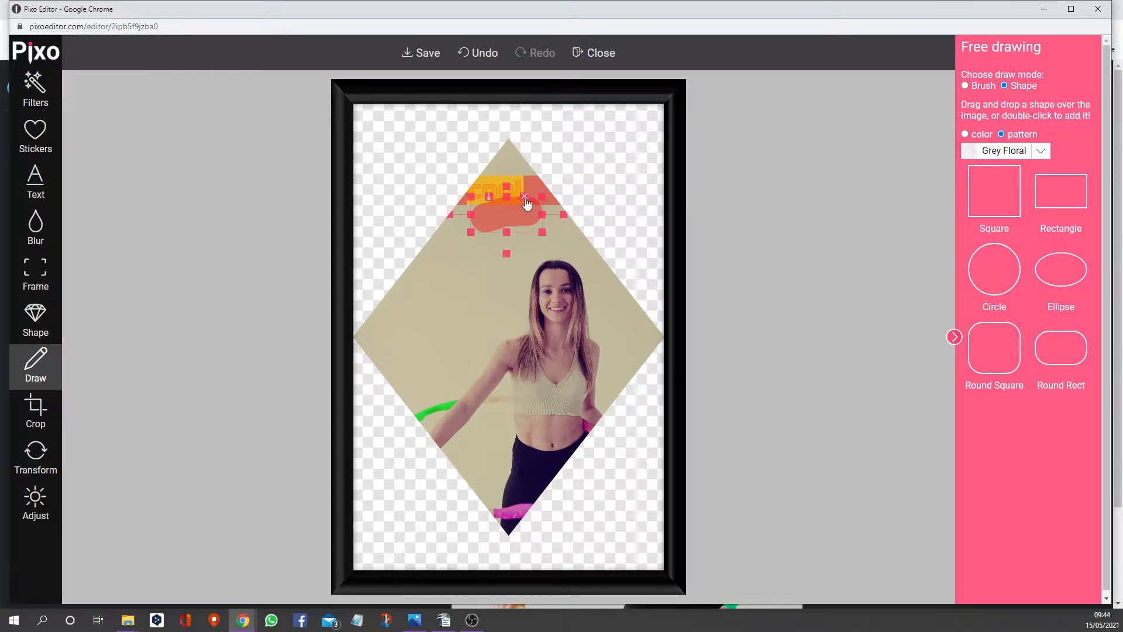
left_click(524, 197)
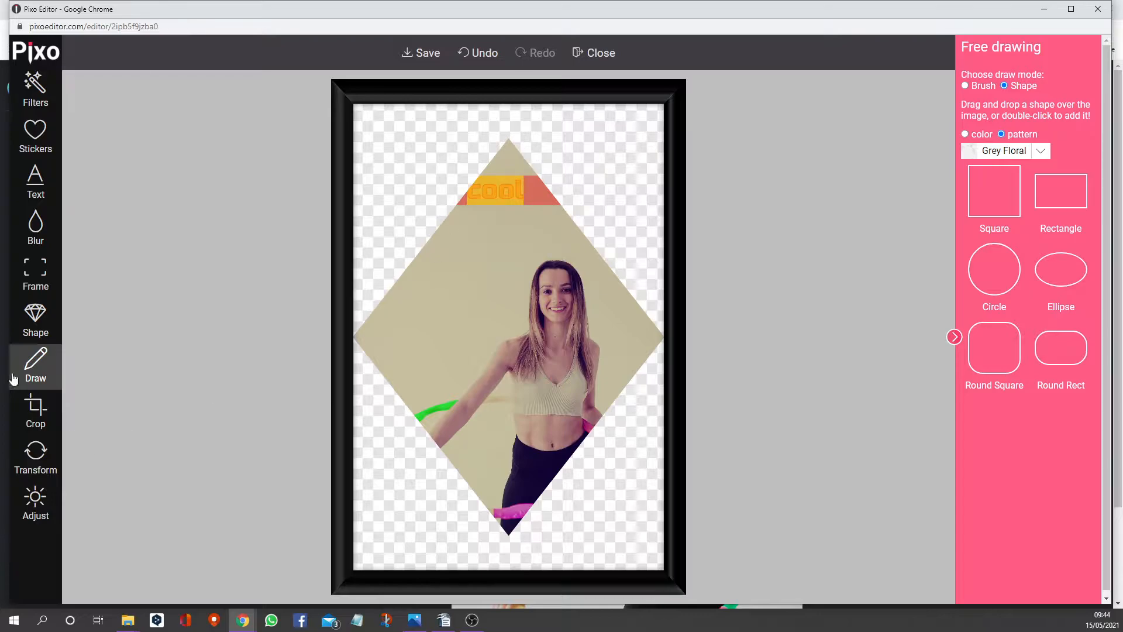
Step: Crop the photo to about 2946 x 4417 around the woman, leaving out the text banner above her
left_click(35, 406)
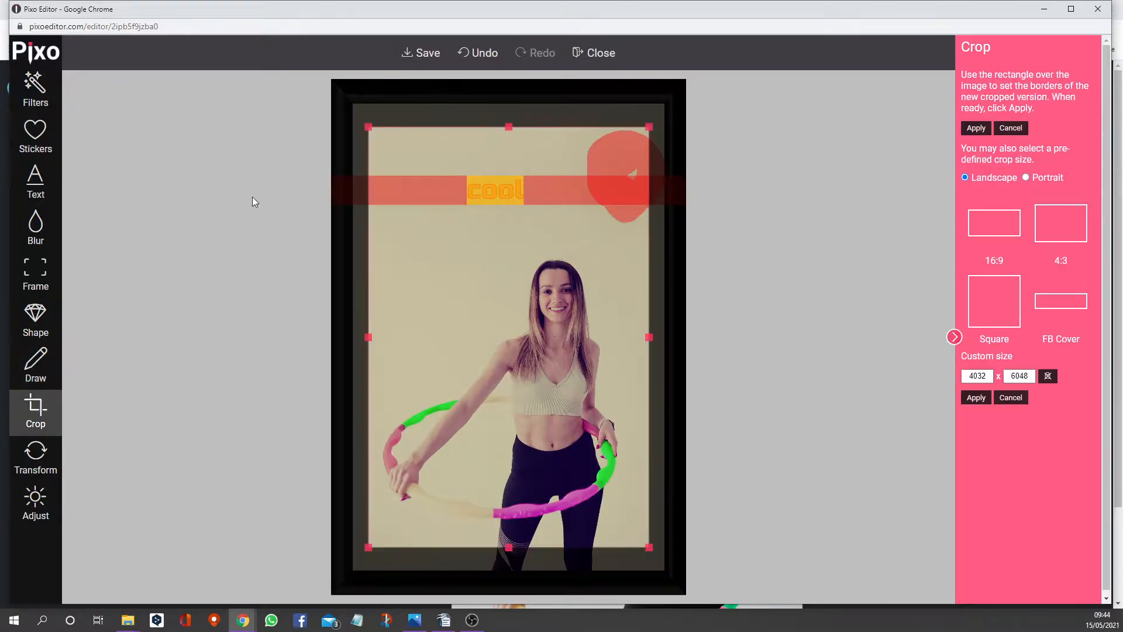
left_click_drag(369, 126, 466, 240)
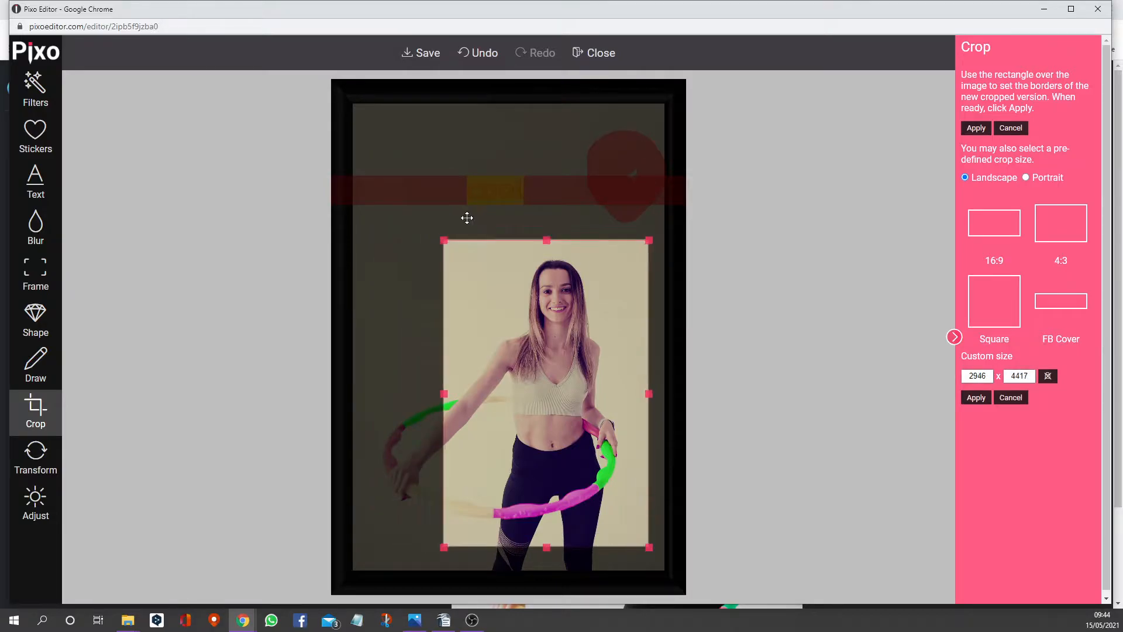
left_click(36, 456)
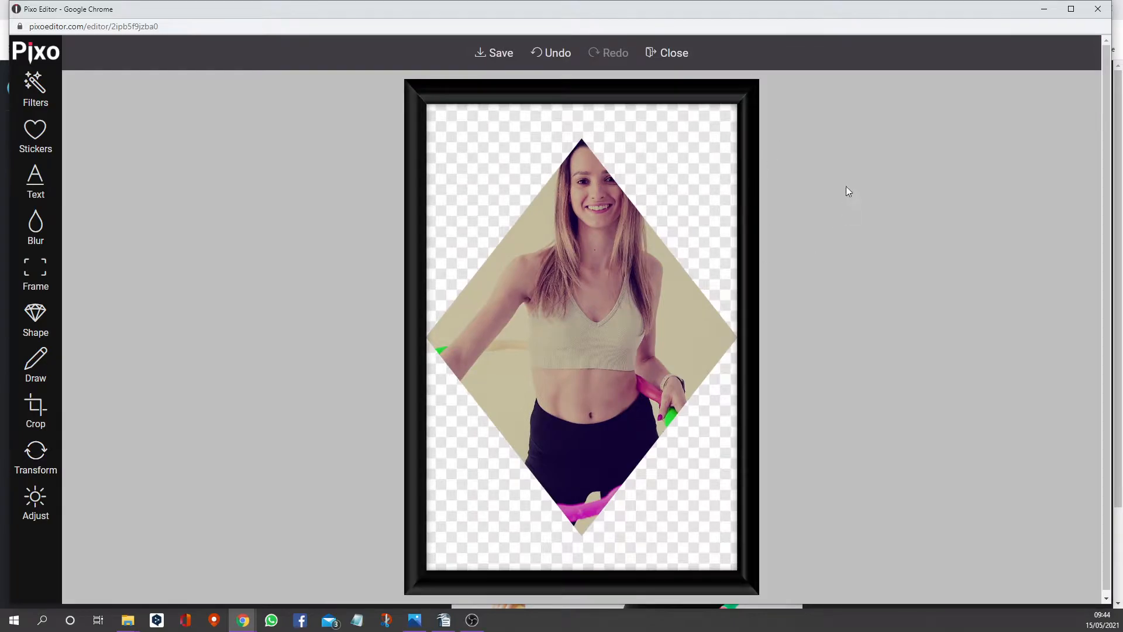
Step: Try rotating the photo left and rotate it back to the right
left_click(35, 457)
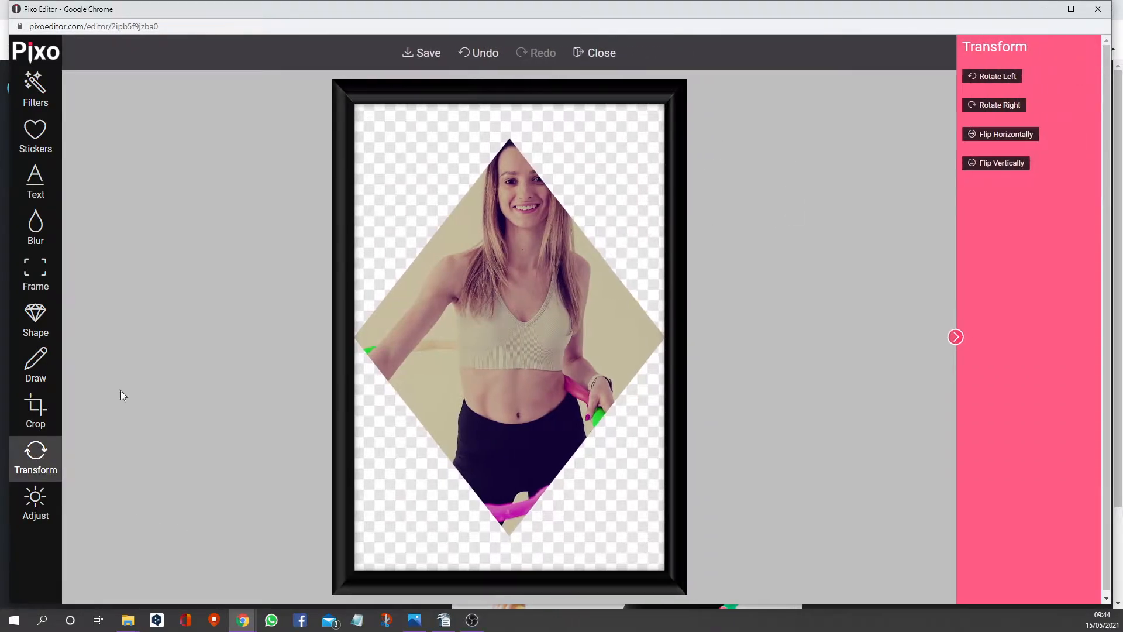
left_click(974, 76)
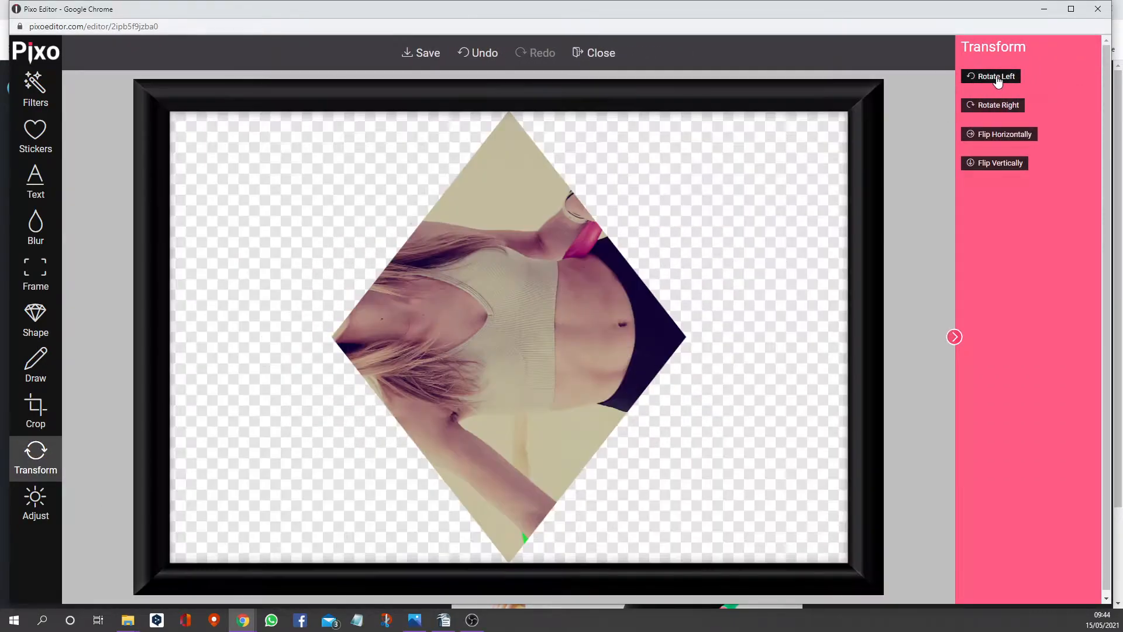
left_click(1006, 108)
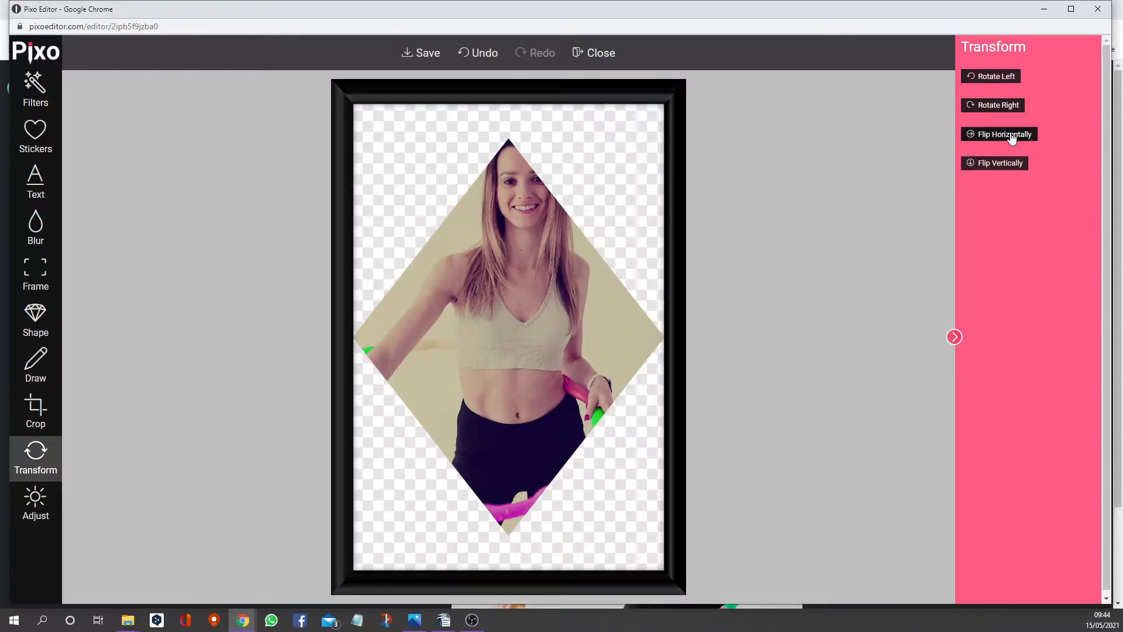
Step: Flip the photo horizontally, flip it vertically, and reverse the horizontal flip
left_click(1011, 136)
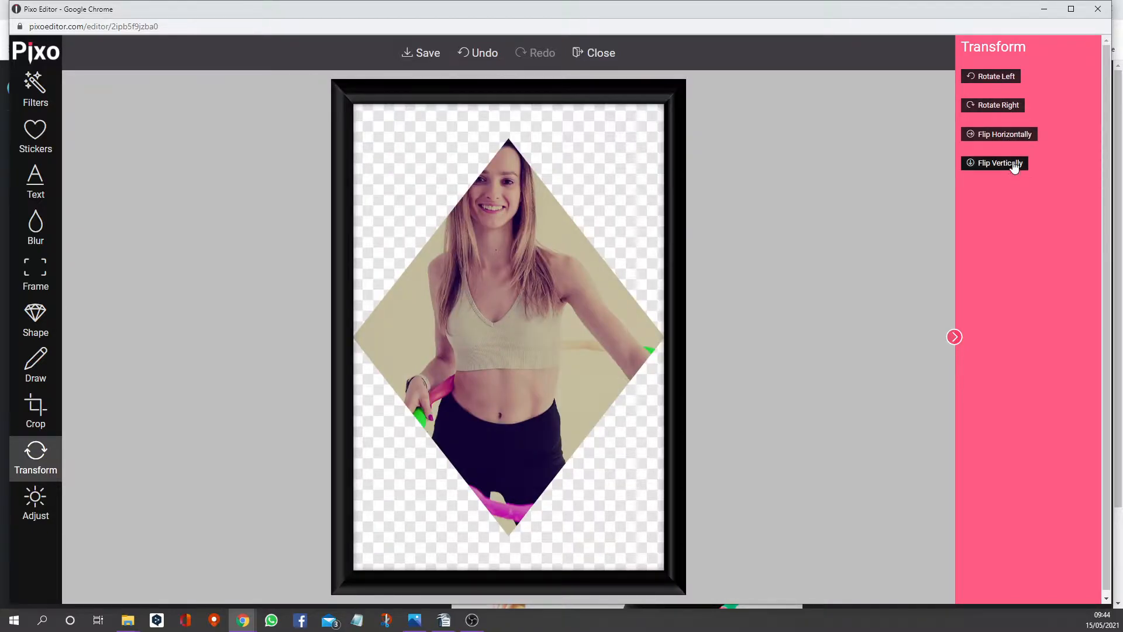
left_click(1014, 168)
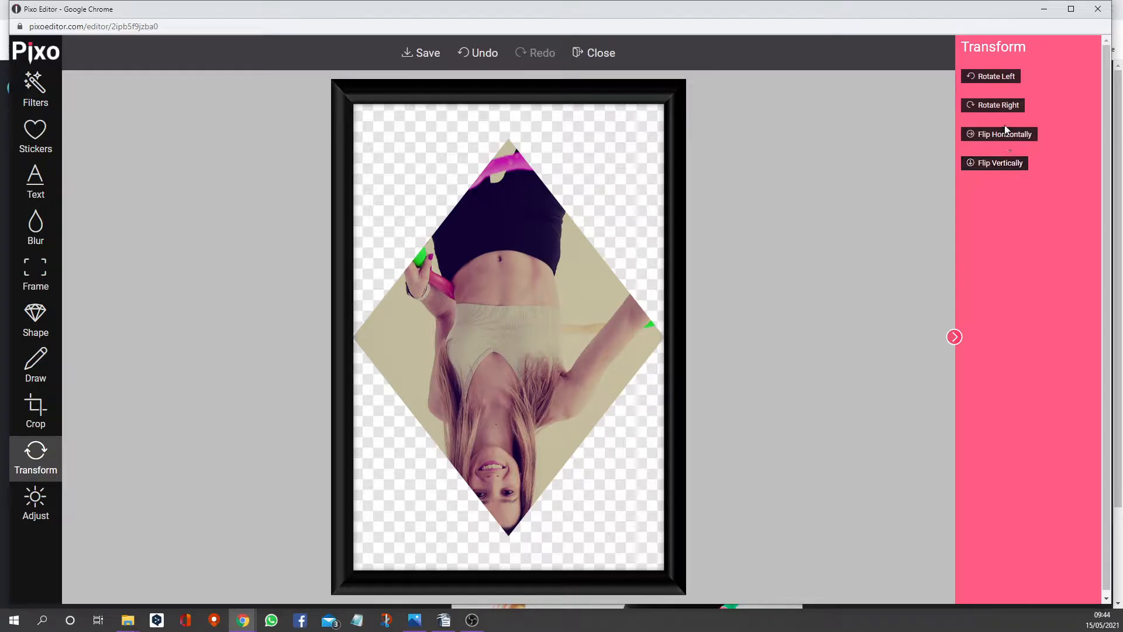
left_click(1006, 134)
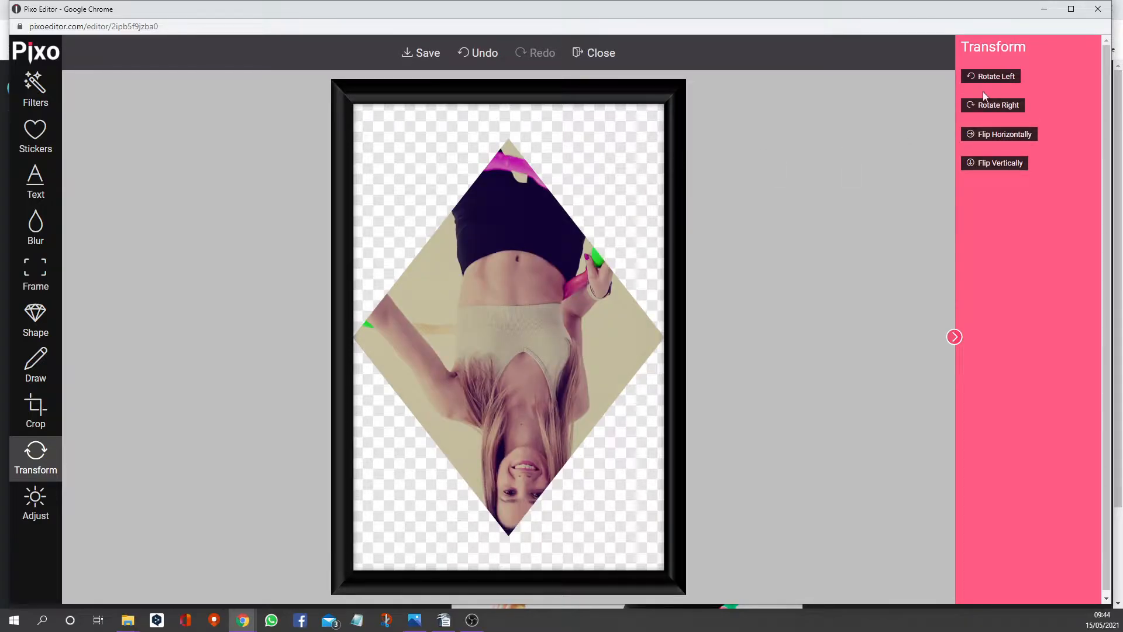
Step: Flip the photo horizontally three more times and flip it vertically once more
left_click(1000, 135)
left_click(1000, 135)
left_click(1000, 136)
left_click(1002, 164)
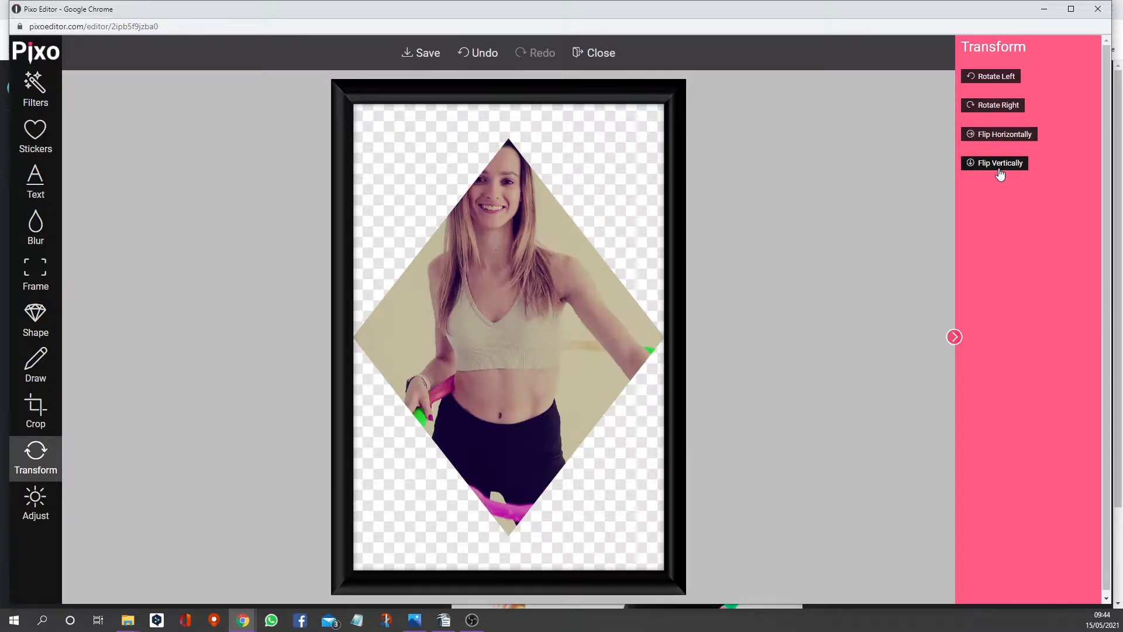
Step: Undo the most recent vertical and horizontal flips of the photo
left_click(486, 59)
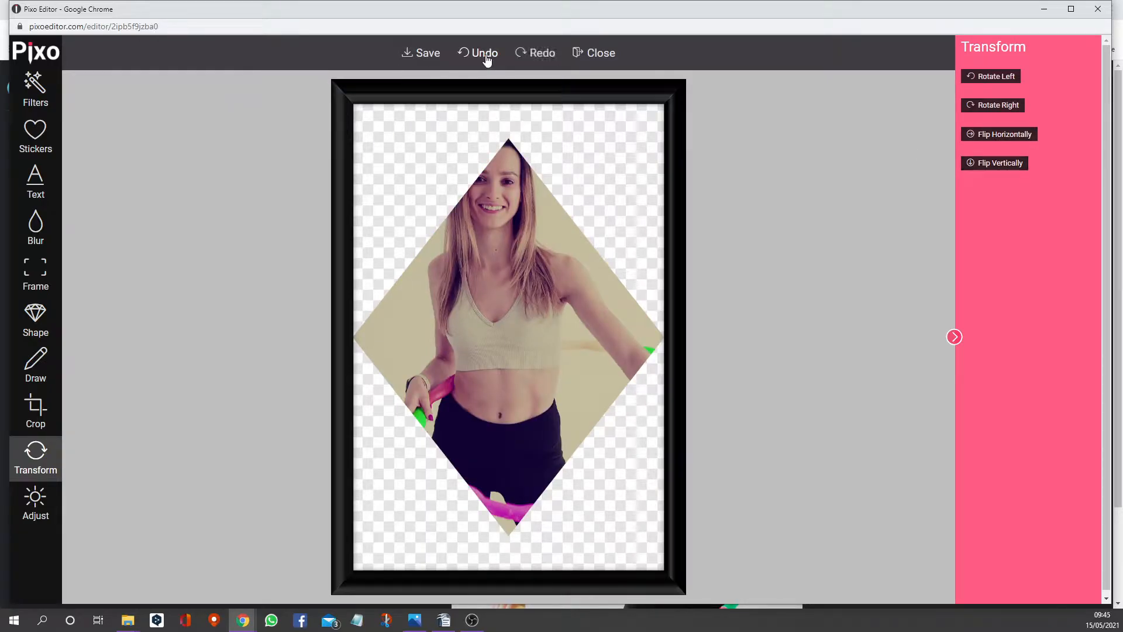
left_click(486, 59)
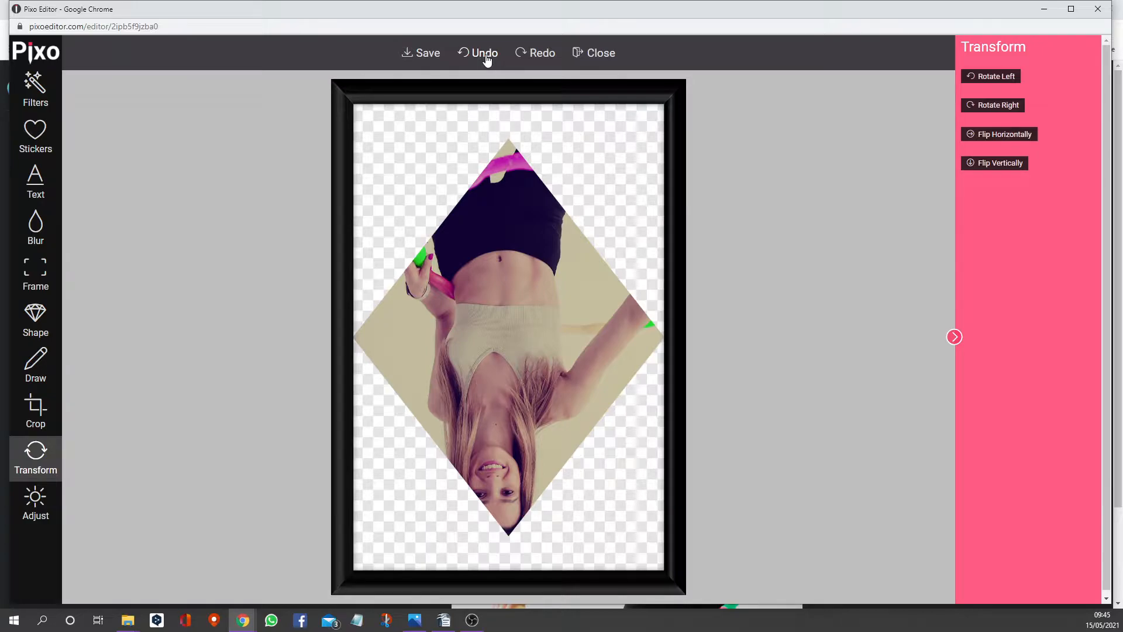
left_click(486, 58)
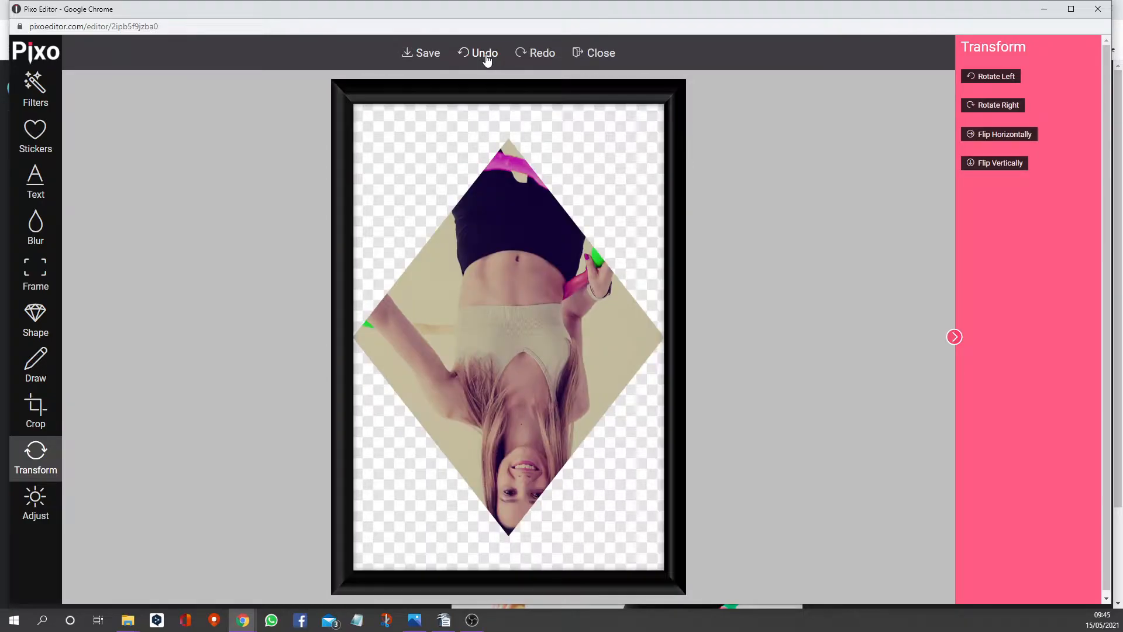
Step: Undo the remaining flips of the framed photo until it stands upright
left_click(485, 59)
left_click(485, 59)
left_click(486, 59)
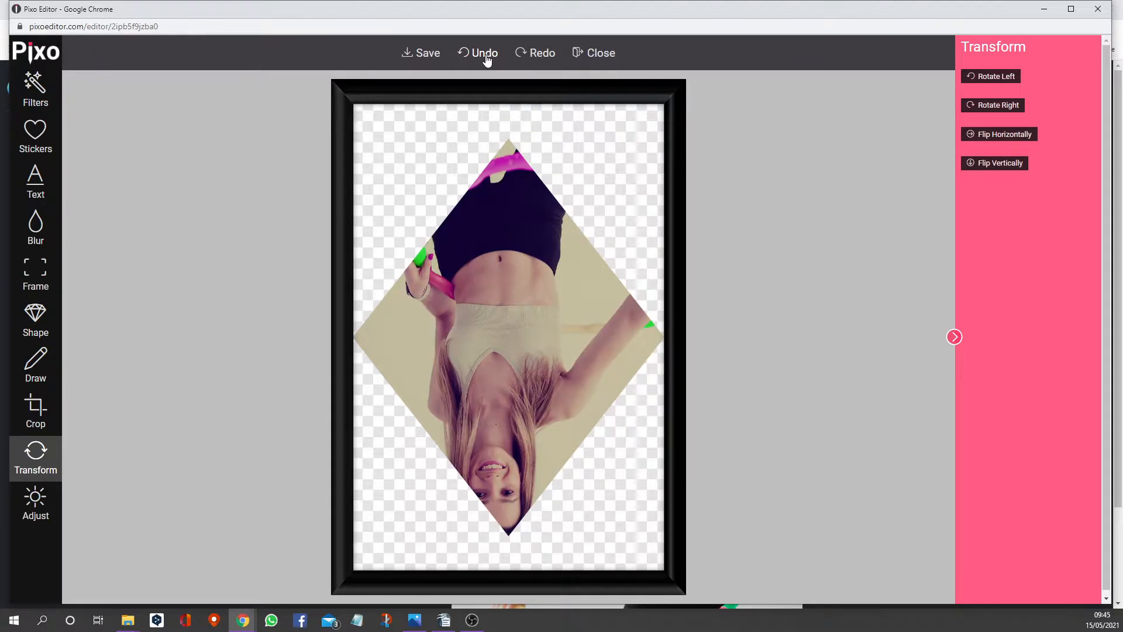
left_click(486, 58)
left_click(485, 59)
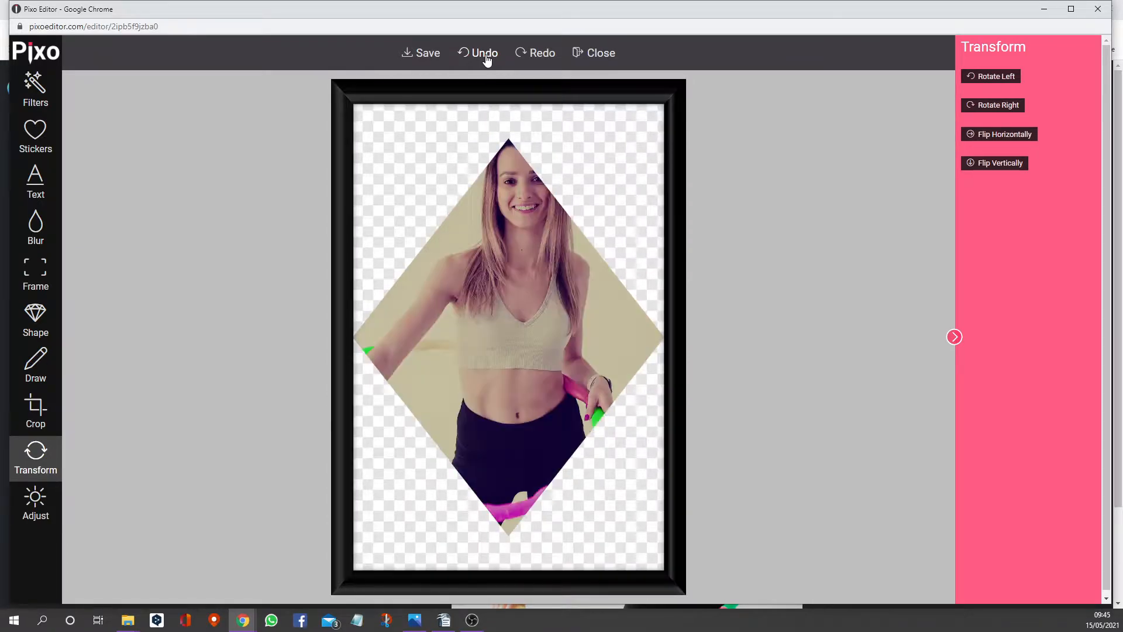
Step: Undo the rotations and the crop to bring back the full diamond-shaped photo inside the black frame
left_click(486, 58)
left_click(485, 58)
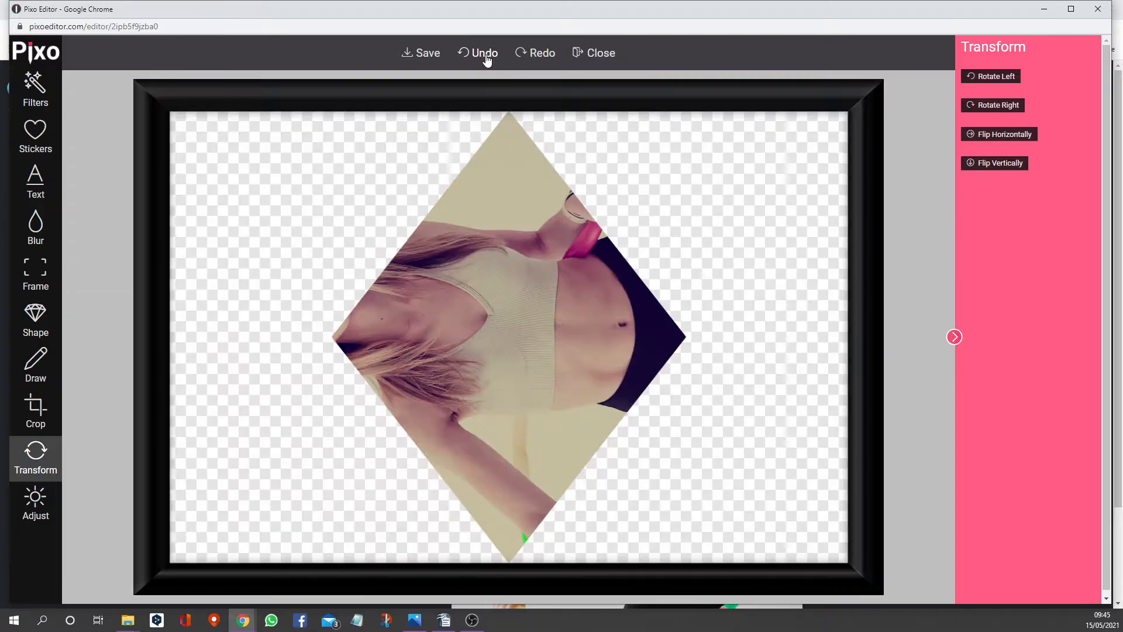
left_click(485, 59)
left_click(485, 58)
left_click(486, 58)
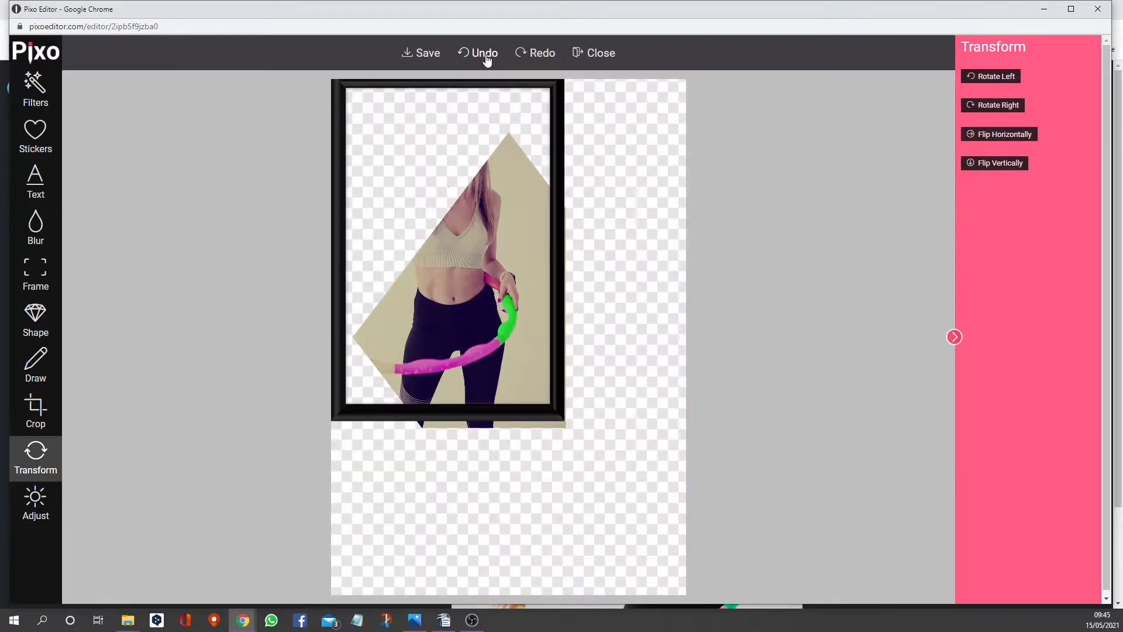
left_click(486, 59)
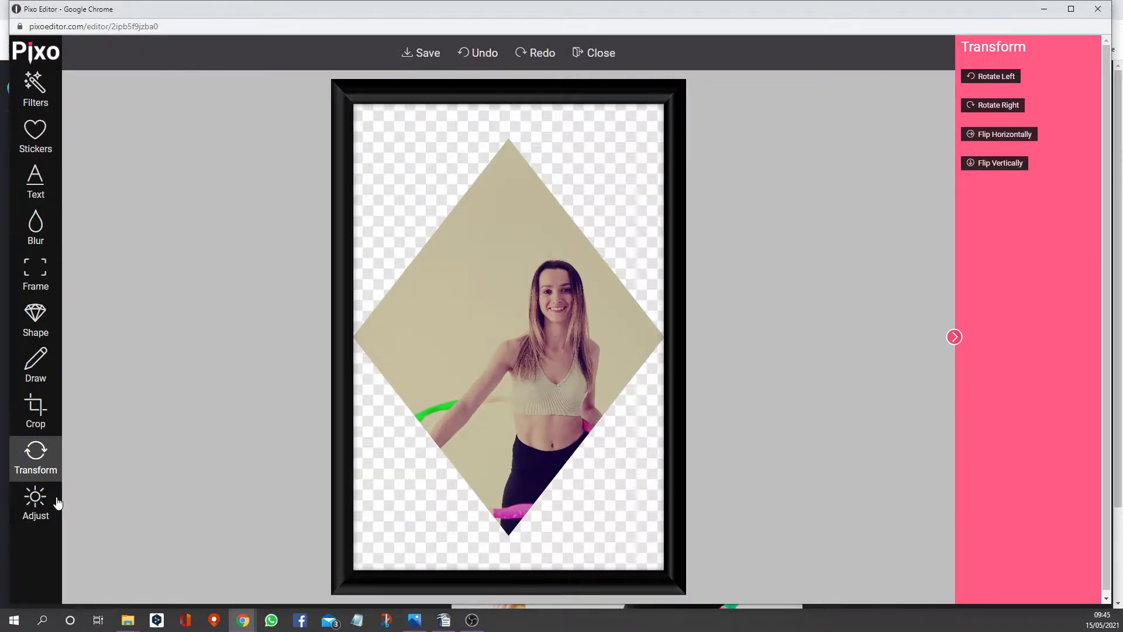
Step: Try brightness values of 54 and -7 on the photo and settle on a brightness of -24
left_click(34, 498)
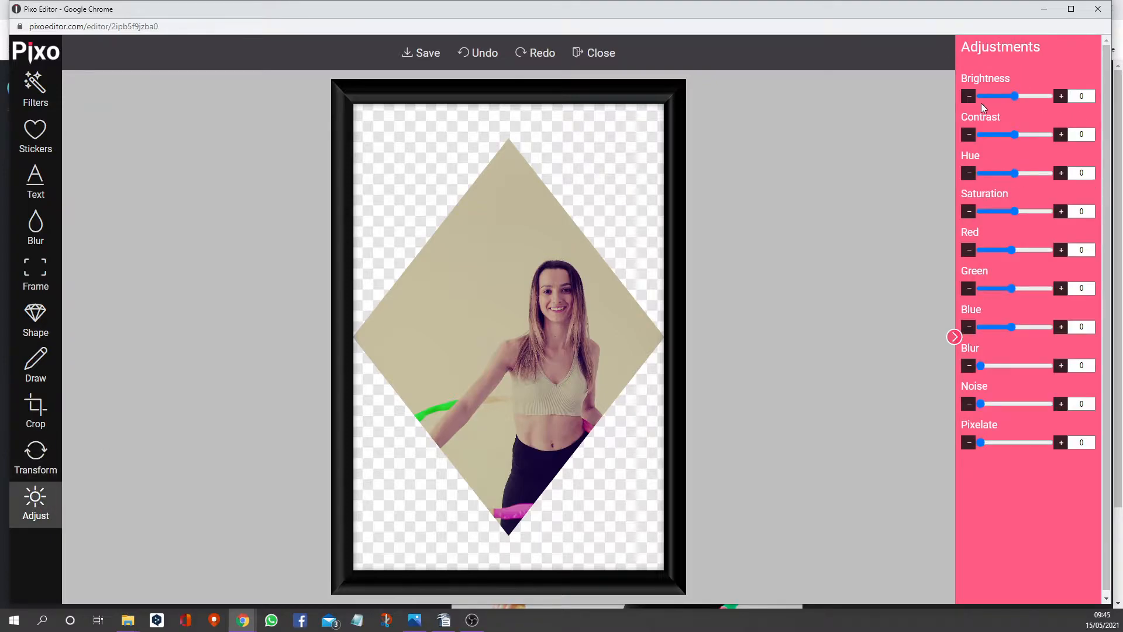
left_click(1033, 94)
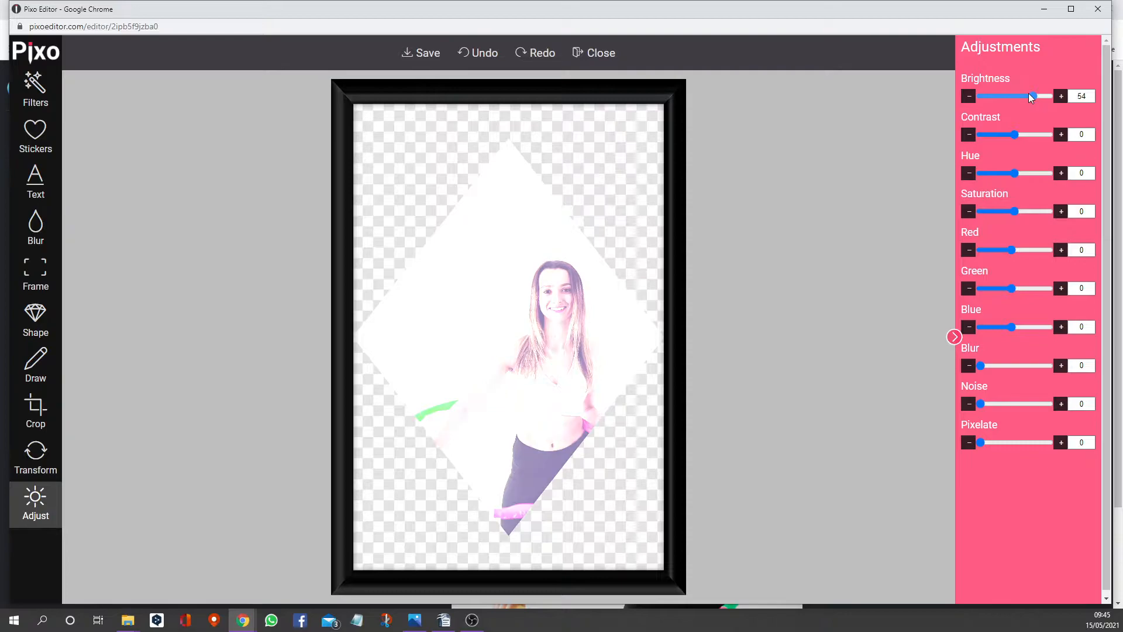
left_click(1011, 95)
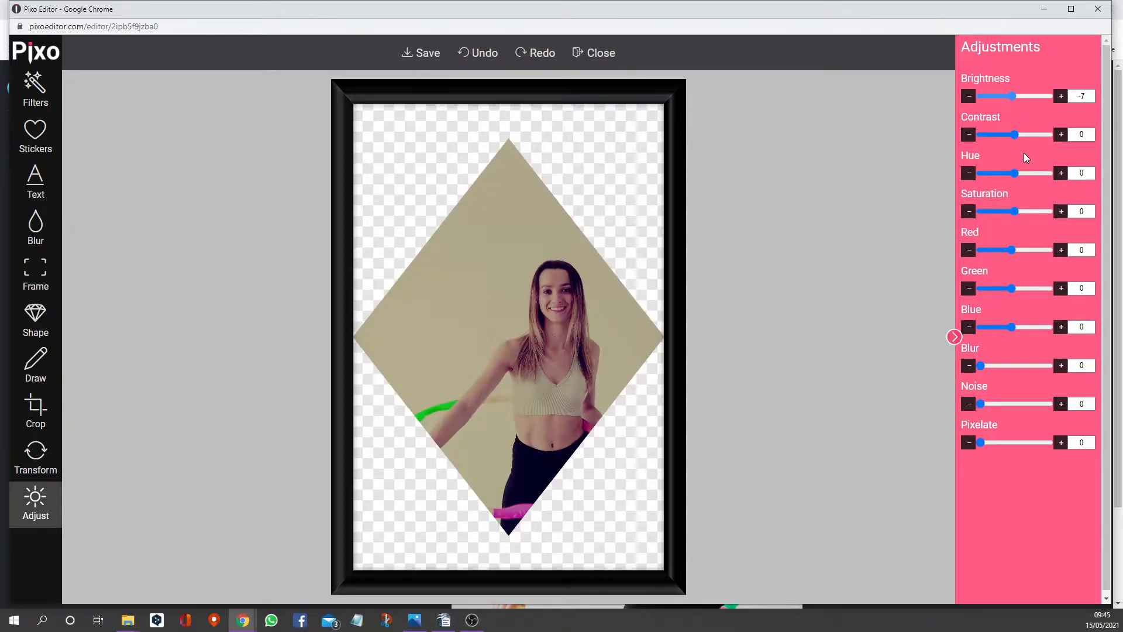
left_click(1006, 96)
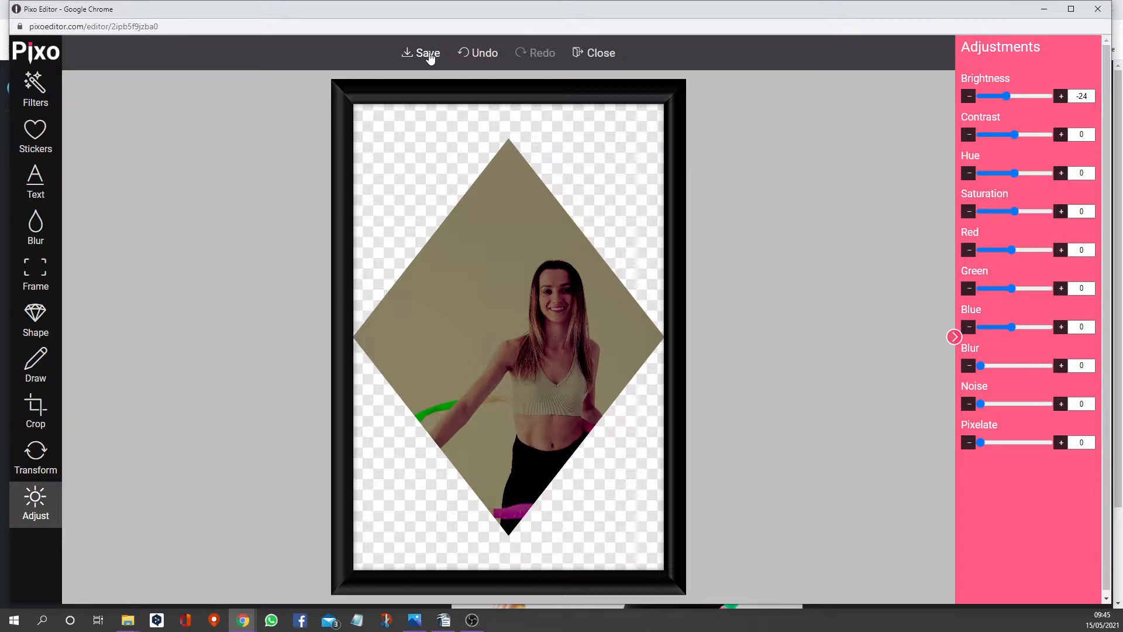
Step: Save the edited photo back to MediaCloudPro and show the available options for saving the resulting image
left_click(429, 54)
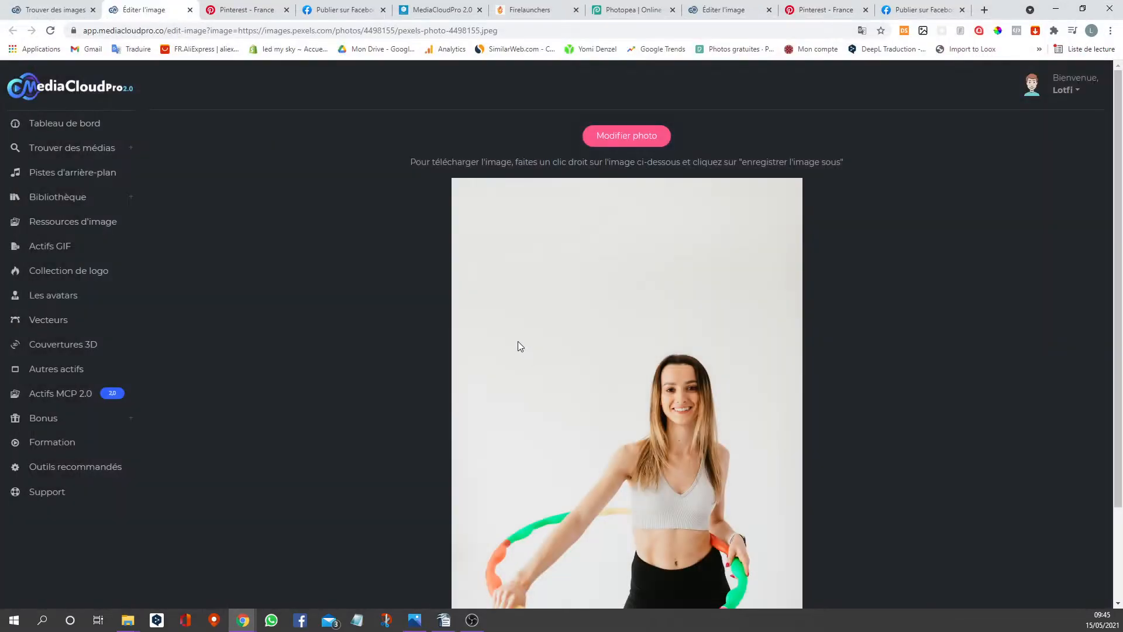
right_click(589, 367)
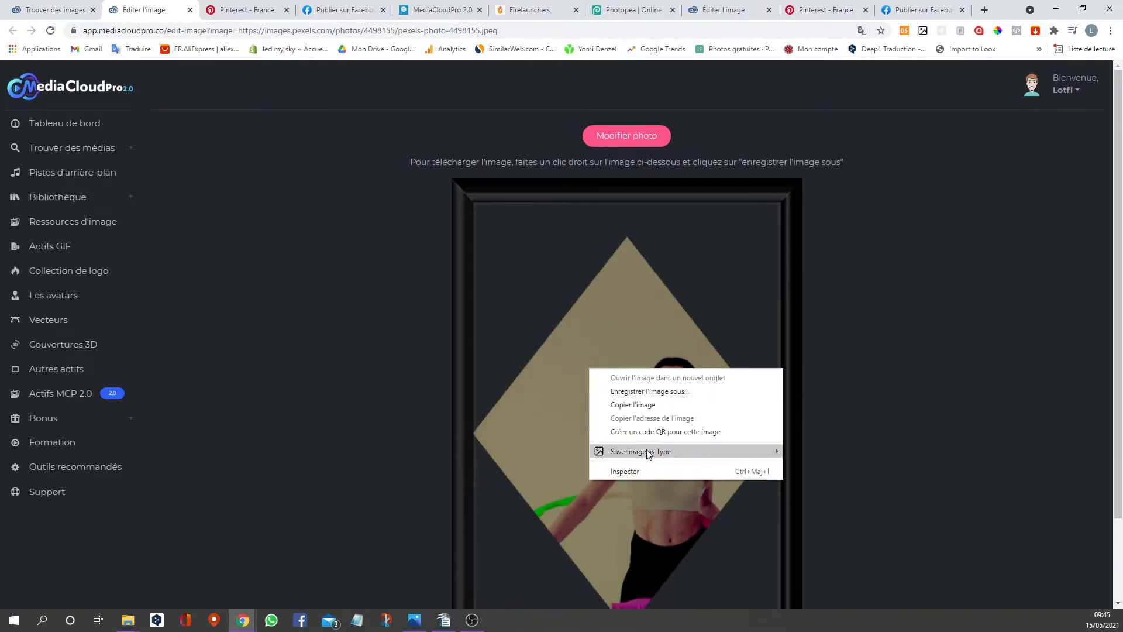
Step: Open the boxer photo from the image results in the Photopea editor and look over its image and file commands
left_click(30, 16)
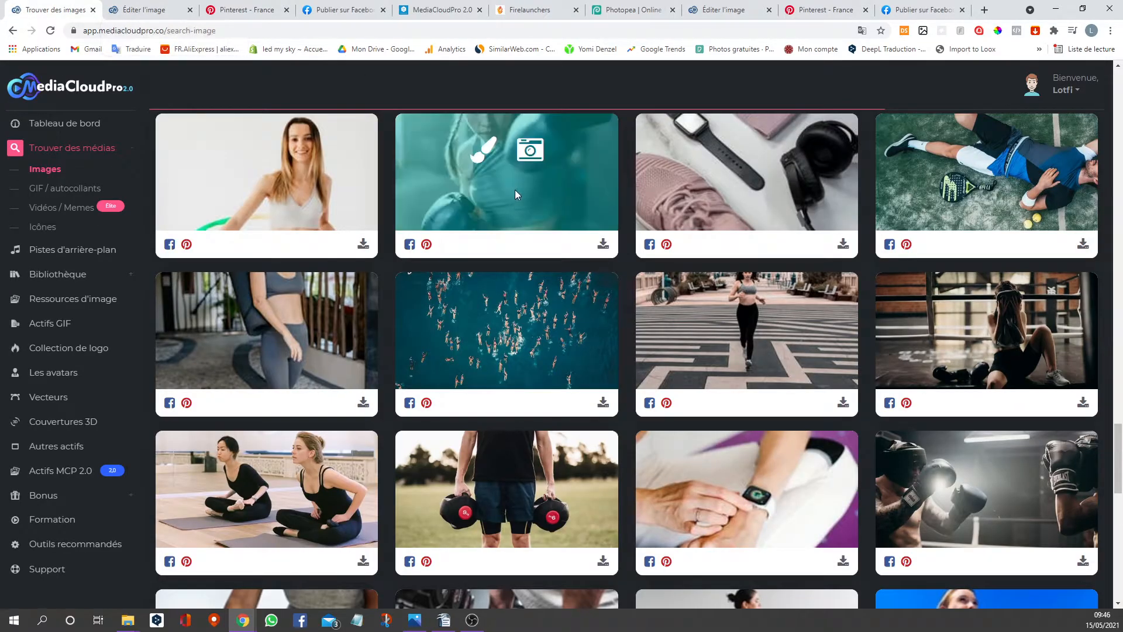
left_click(530, 153)
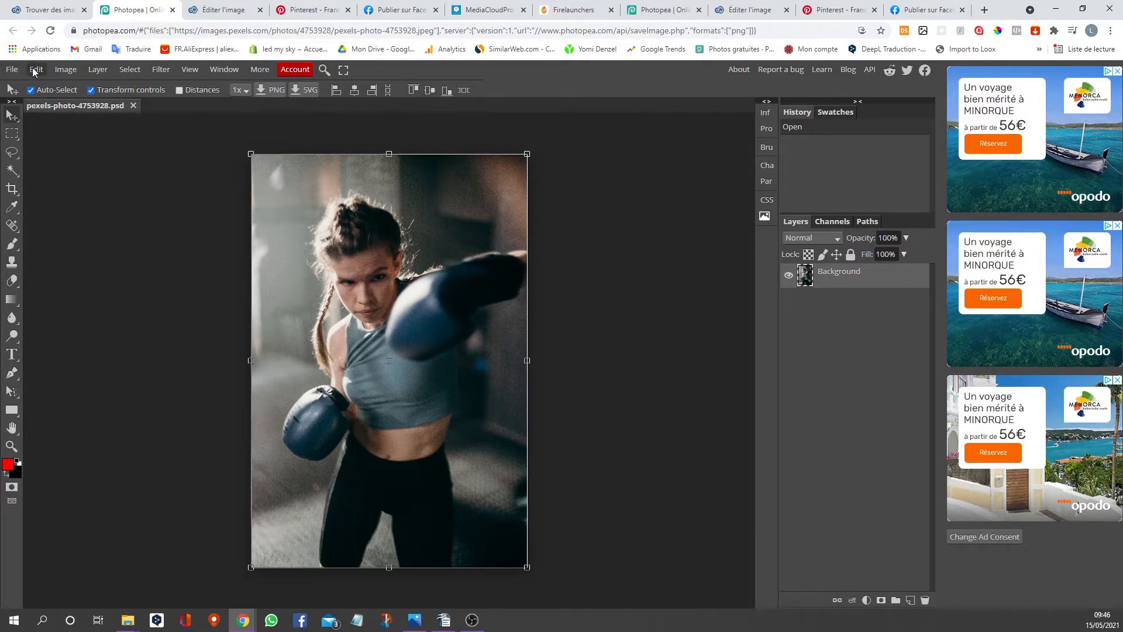
left_click(34, 71)
mouse_move(66, 71)
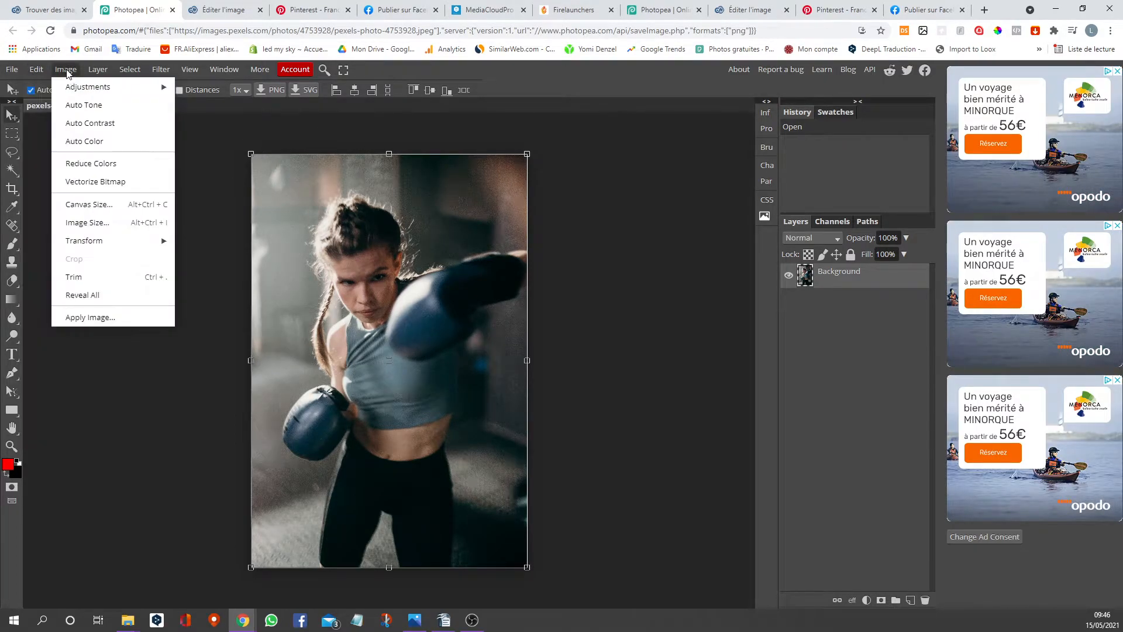
mouse_move(12, 69)
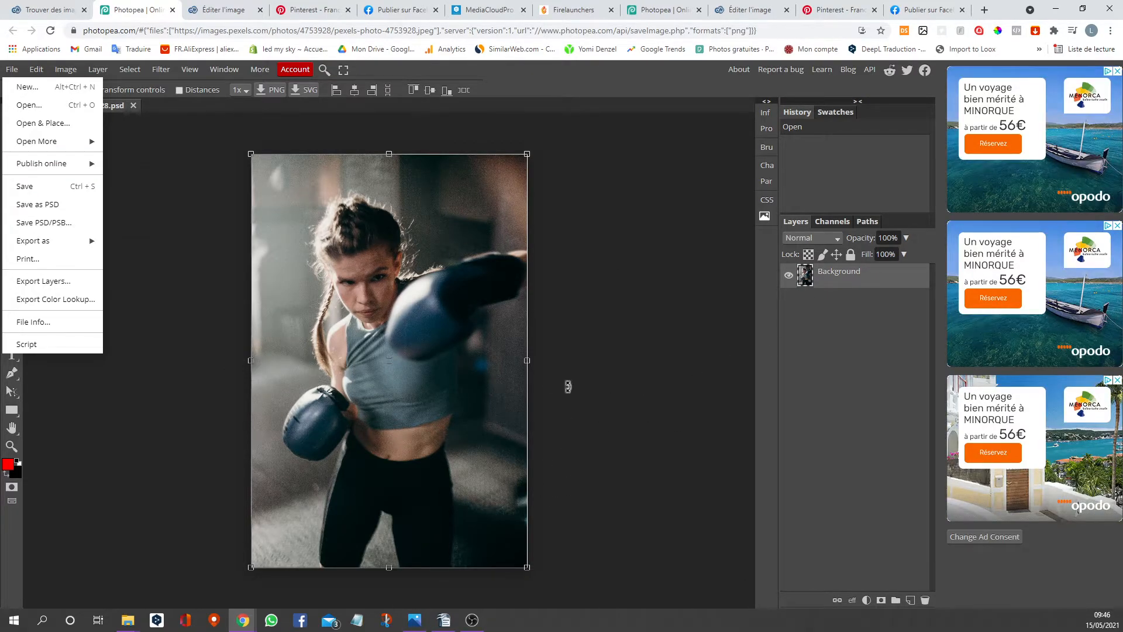
left_click(153, 182)
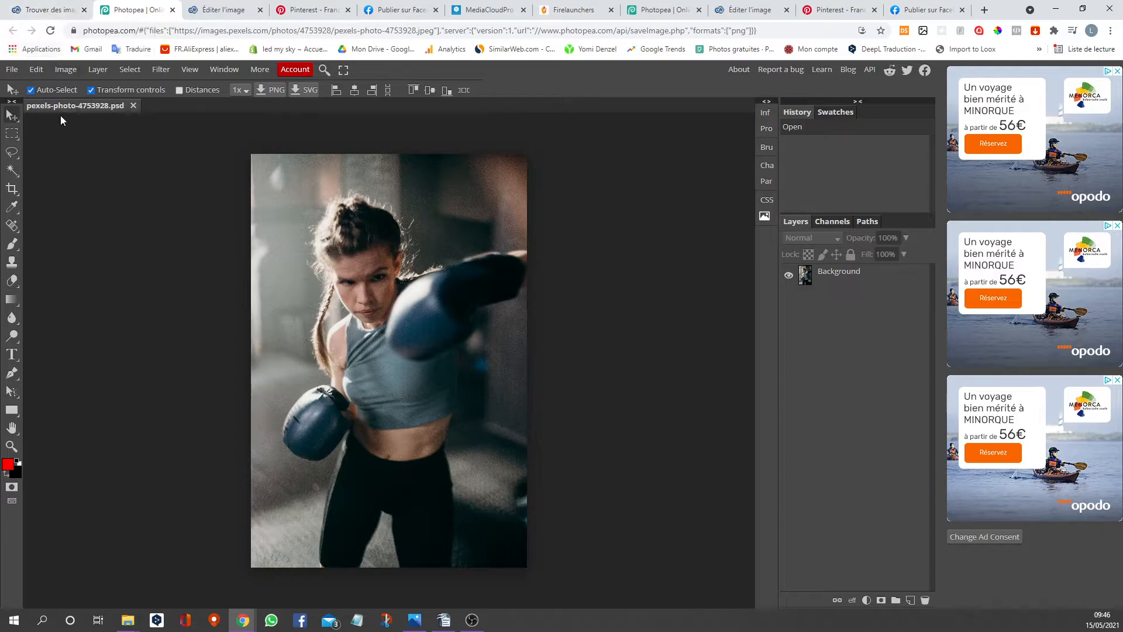
Step: Return to MediaCloudPro's media search and search the GIF collection for RESTAURANT
left_click(35, 11)
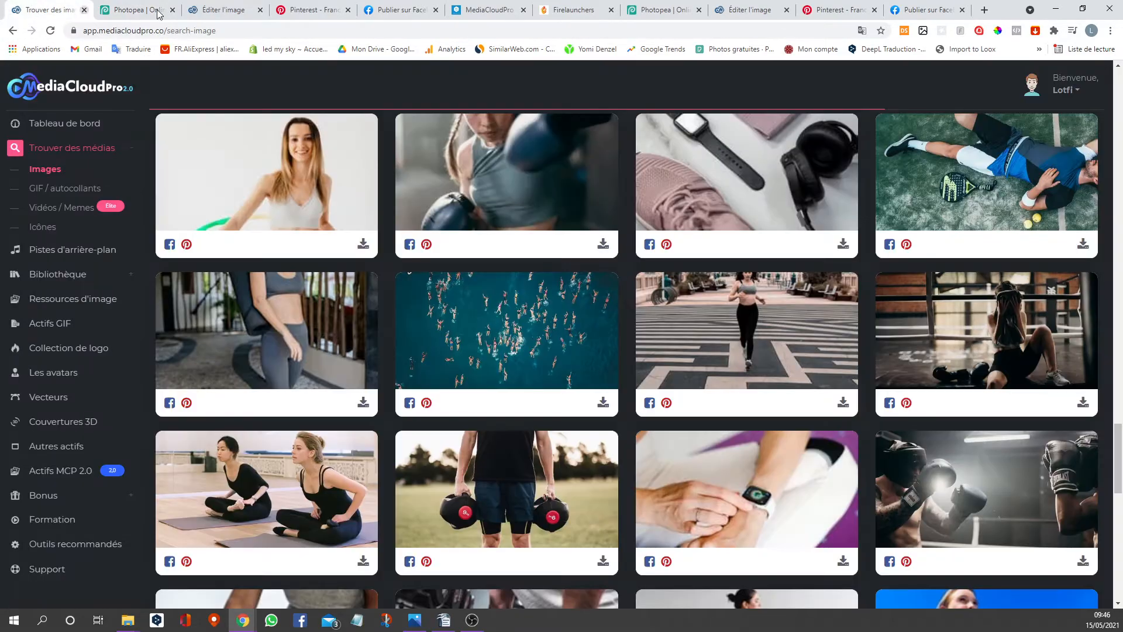
left_click(59, 194)
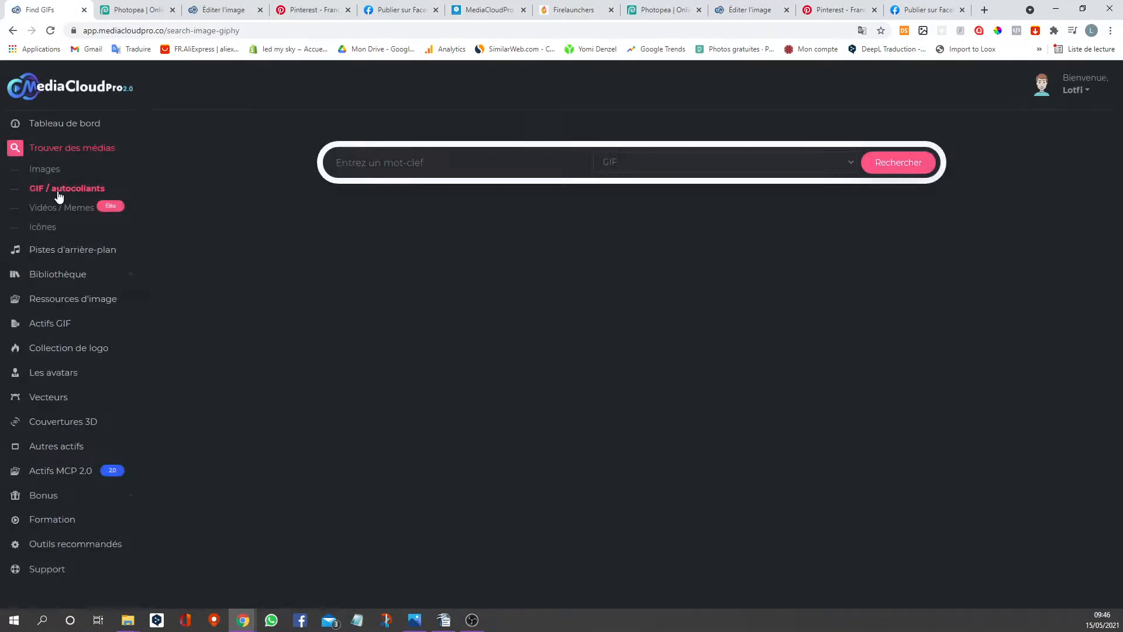
left_click(343, 171)
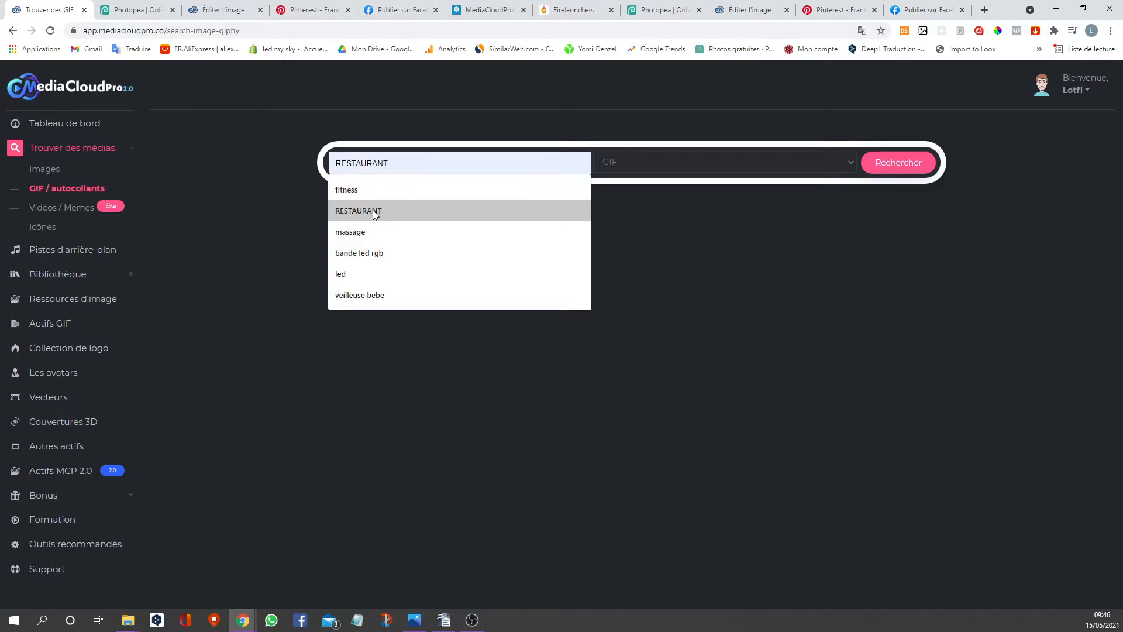
left_click(373, 211)
left_click(881, 165)
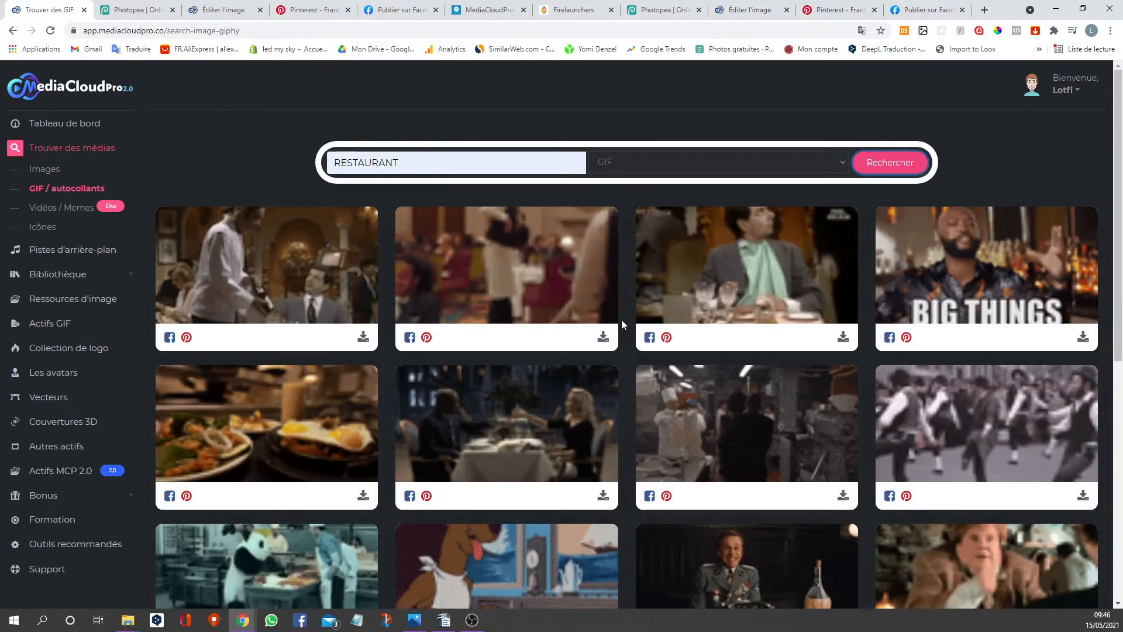
Step: Look through the restaurant GIFs and load more results
scroll(824, 384, "down", 4)
scroll(822, 389, "down", 4)
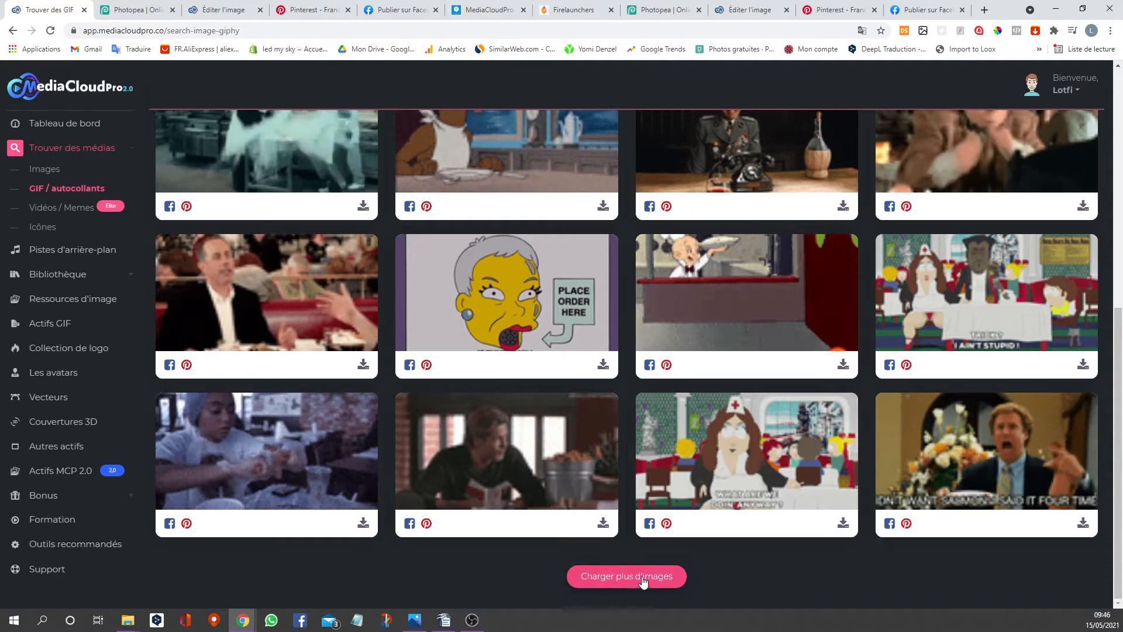
left_click(640, 576)
scroll(740, 449, "down", 8)
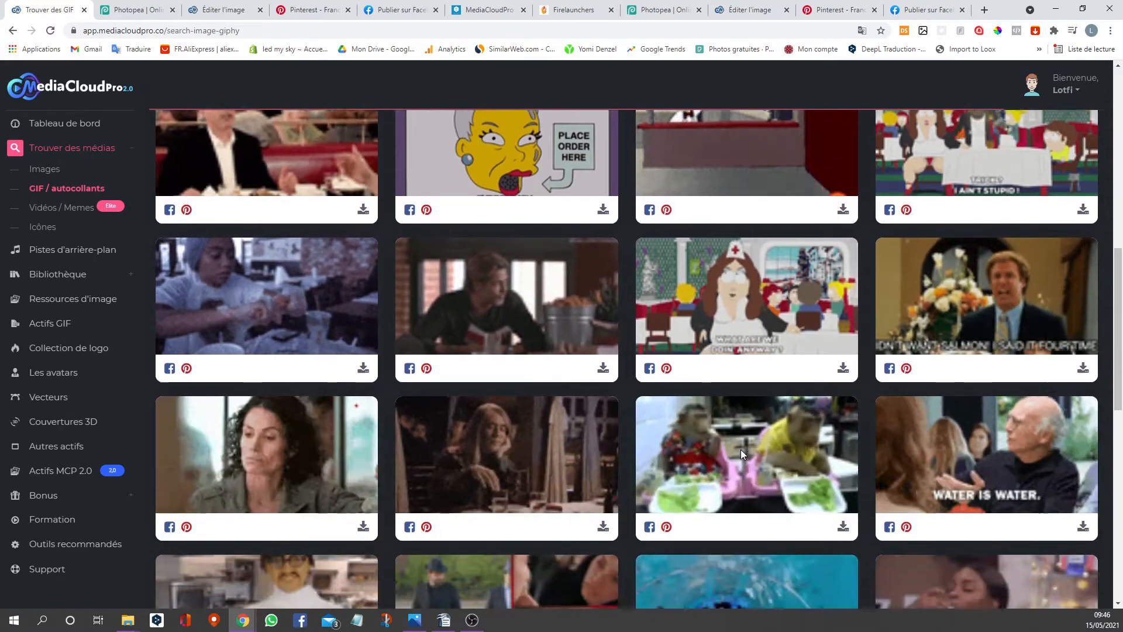
scroll(738, 448, "up", 15)
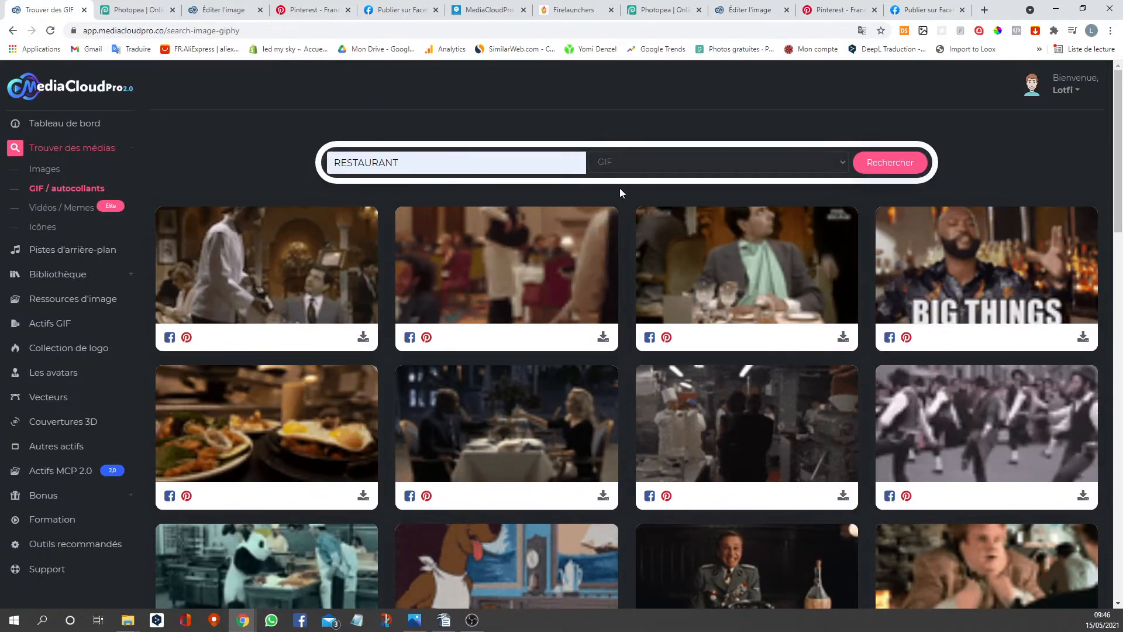
Step: Change the media type to Autocollants, rerun the RESTAURANT search and look through the stickers
left_click(842, 162)
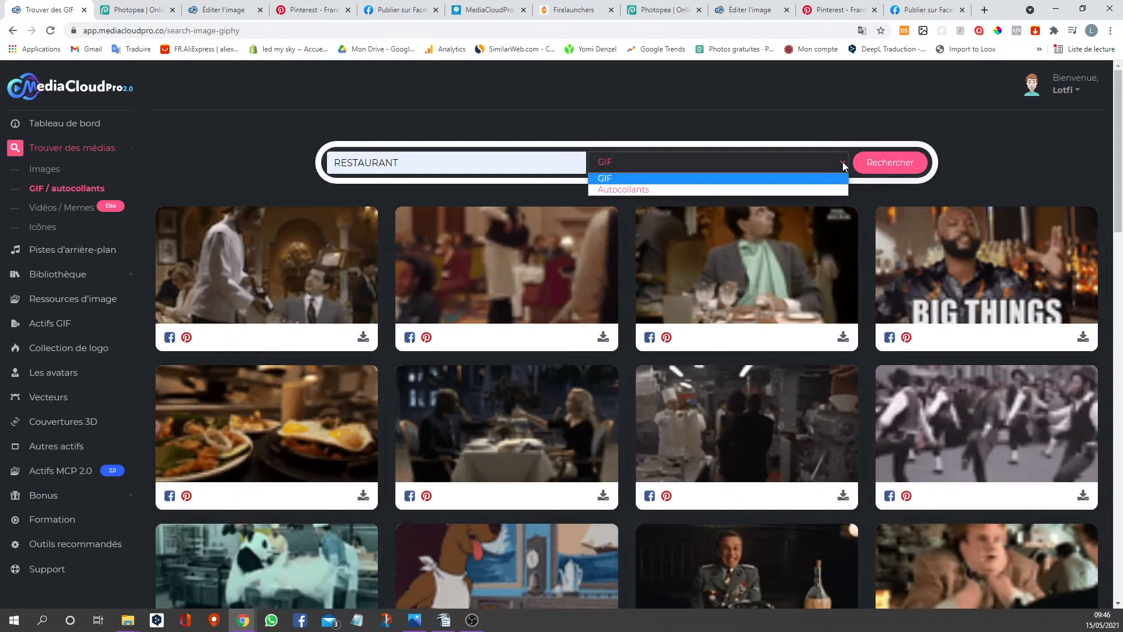
left_click(653, 188)
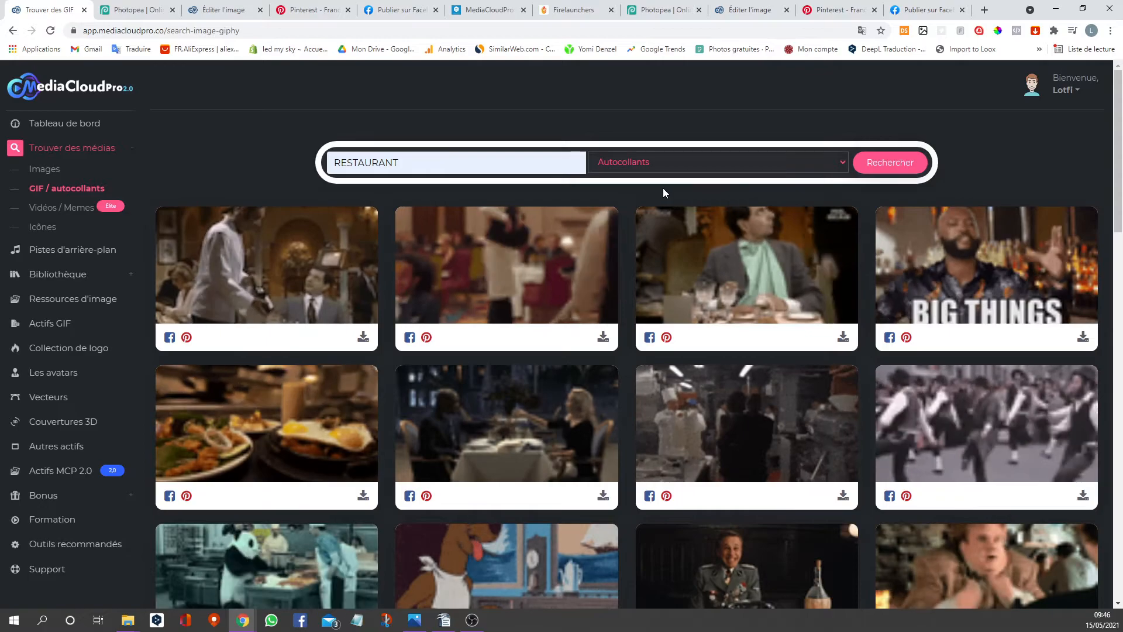
left_click(883, 166)
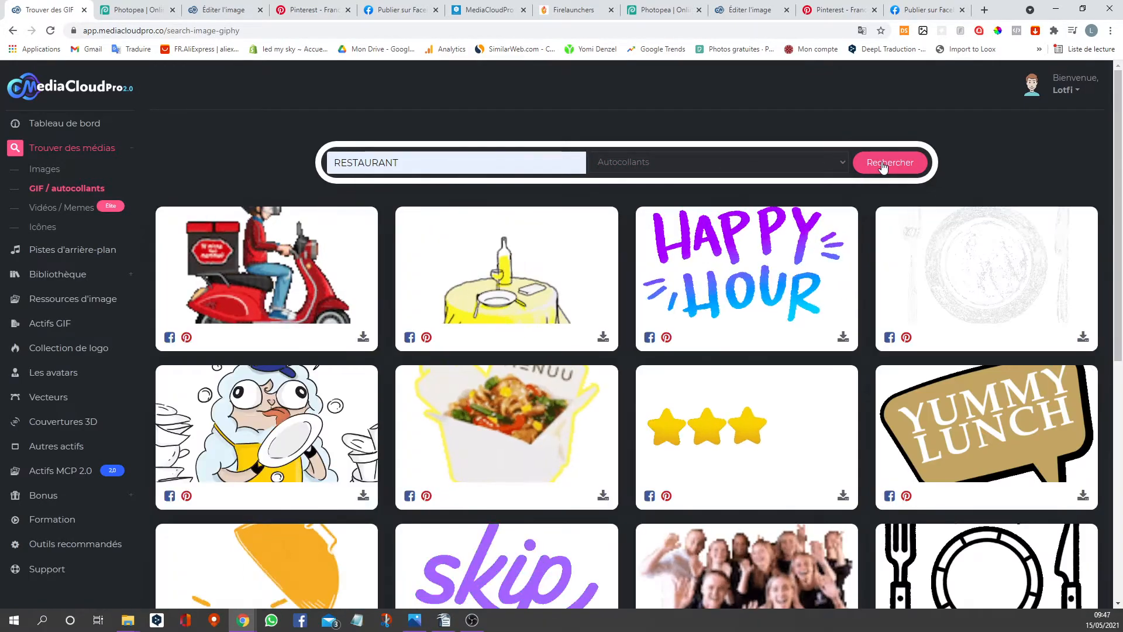
scroll(740, 334, "down", 3)
scroll(738, 335, "down", 5)
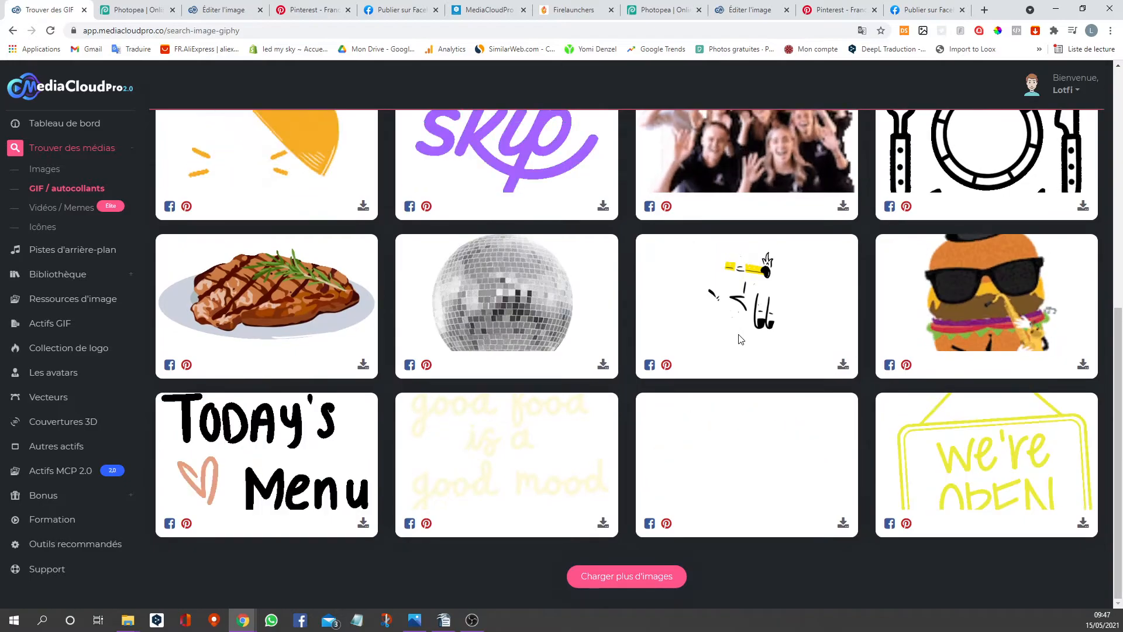
scroll(740, 339, "up", 2)
scroll(740, 339, "up", 5)
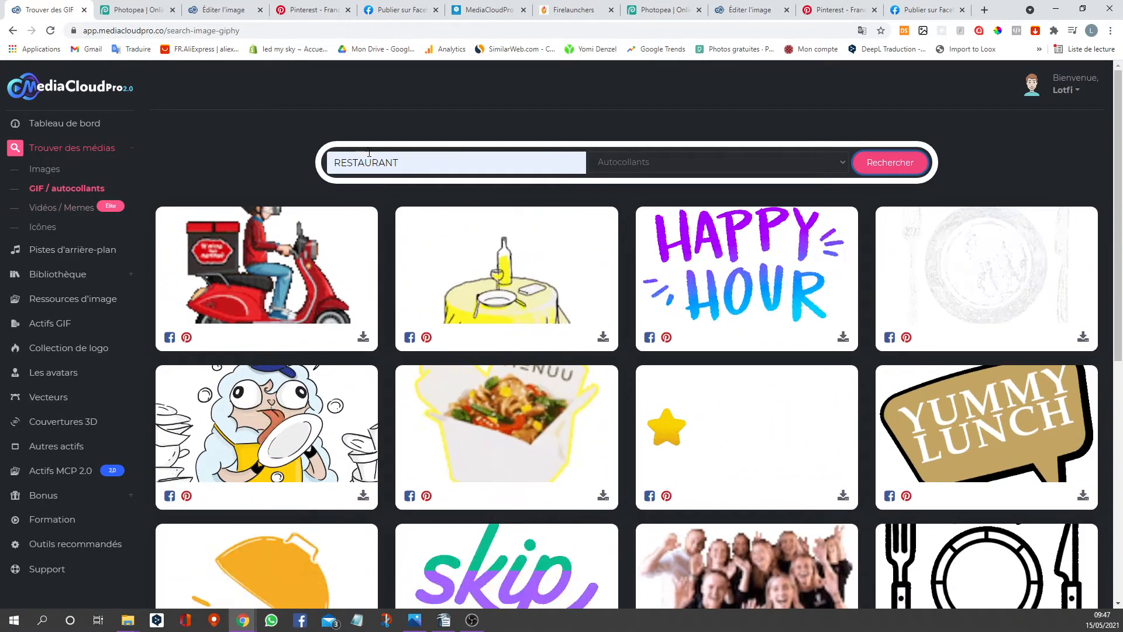
Step: Search the stickers for neige and look through the results
left_click_drag(409, 165, 330, 164)
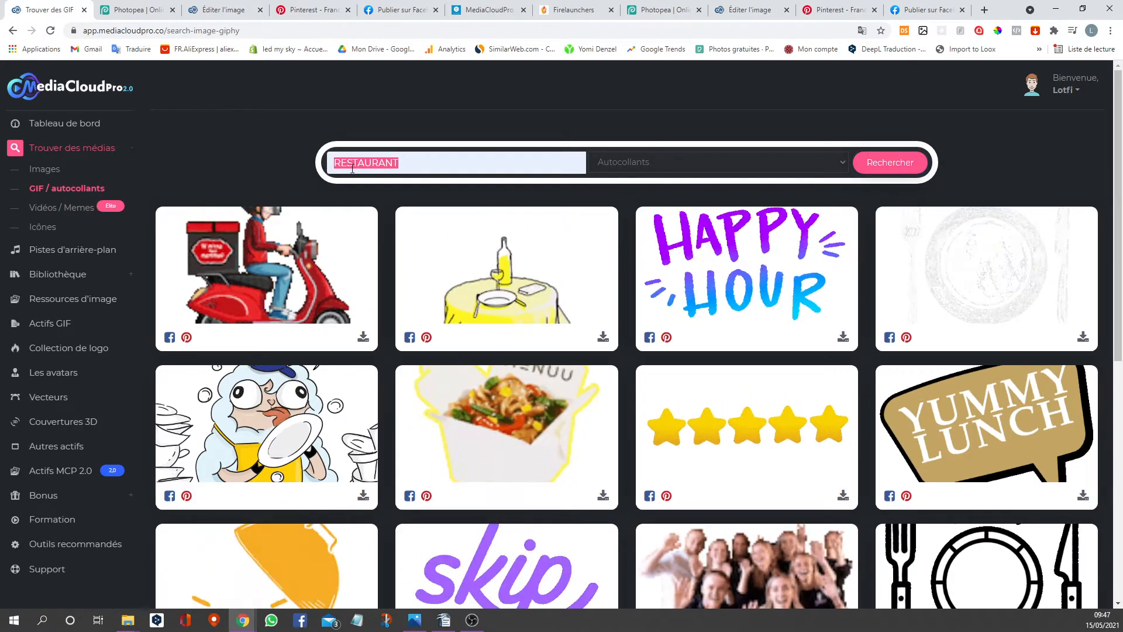
key("BackSpace")
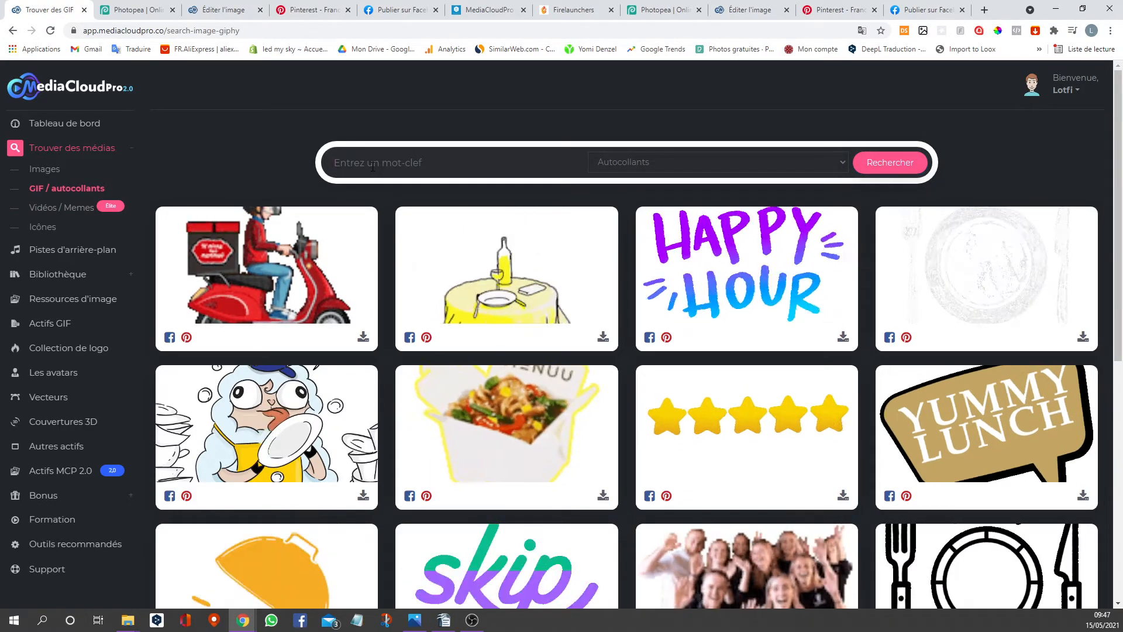
type("neige")
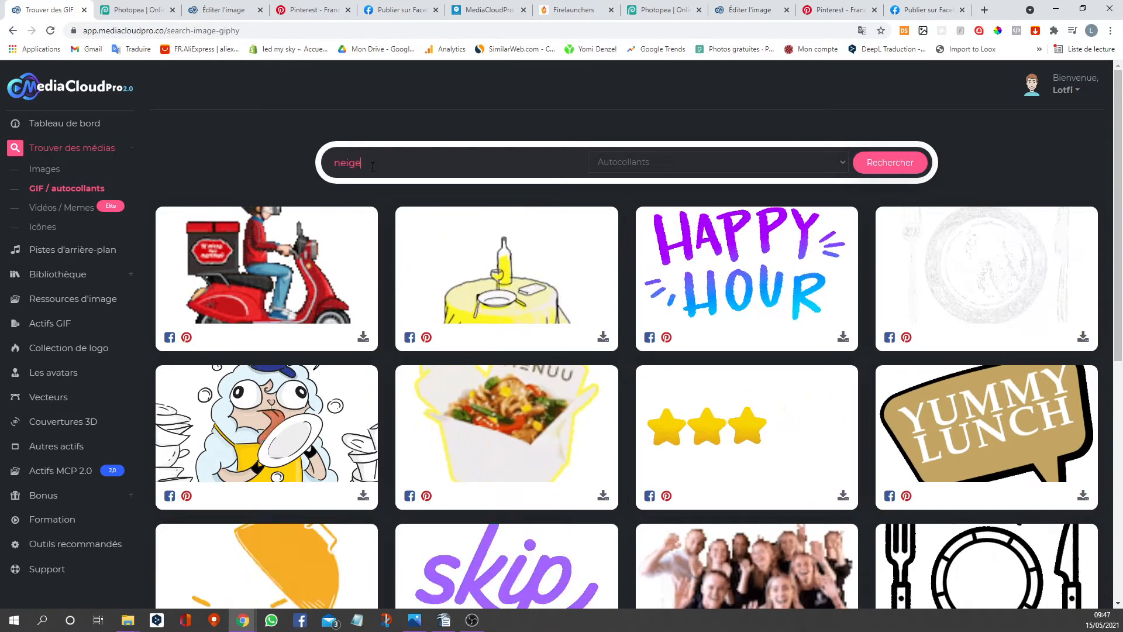
key("Return")
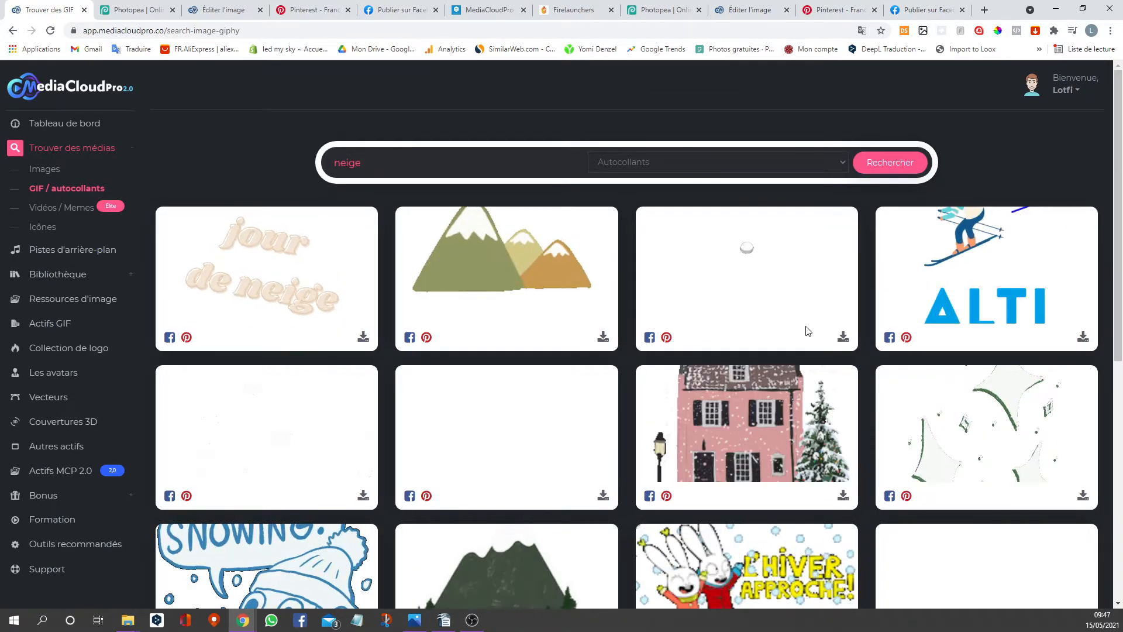
scroll(804, 357, "down", 5)
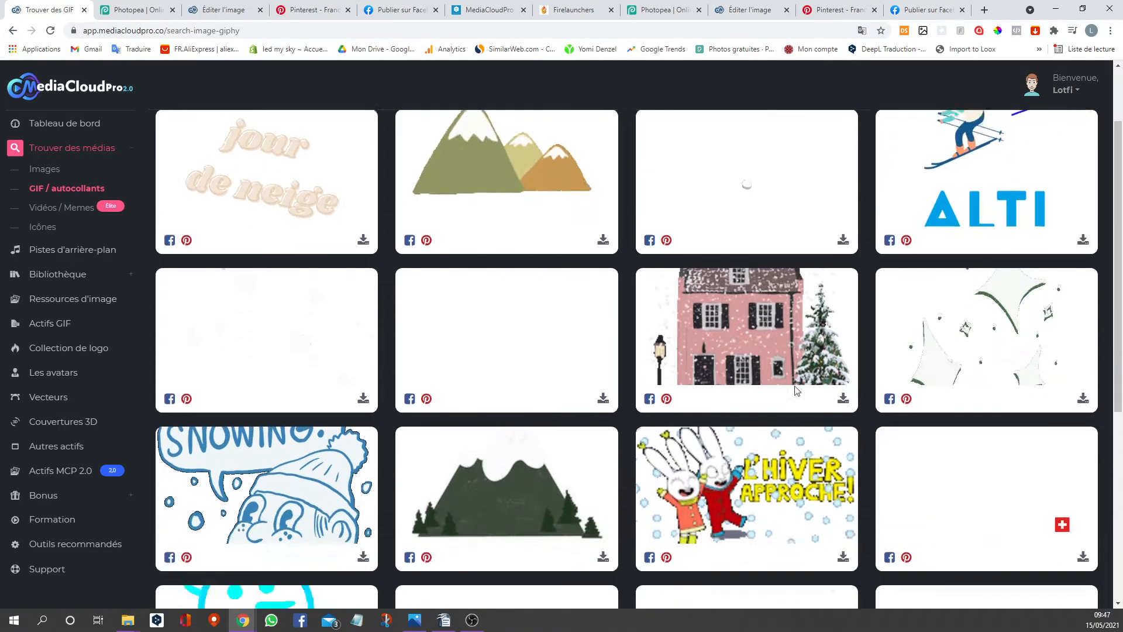
scroll(790, 373, "up", 5)
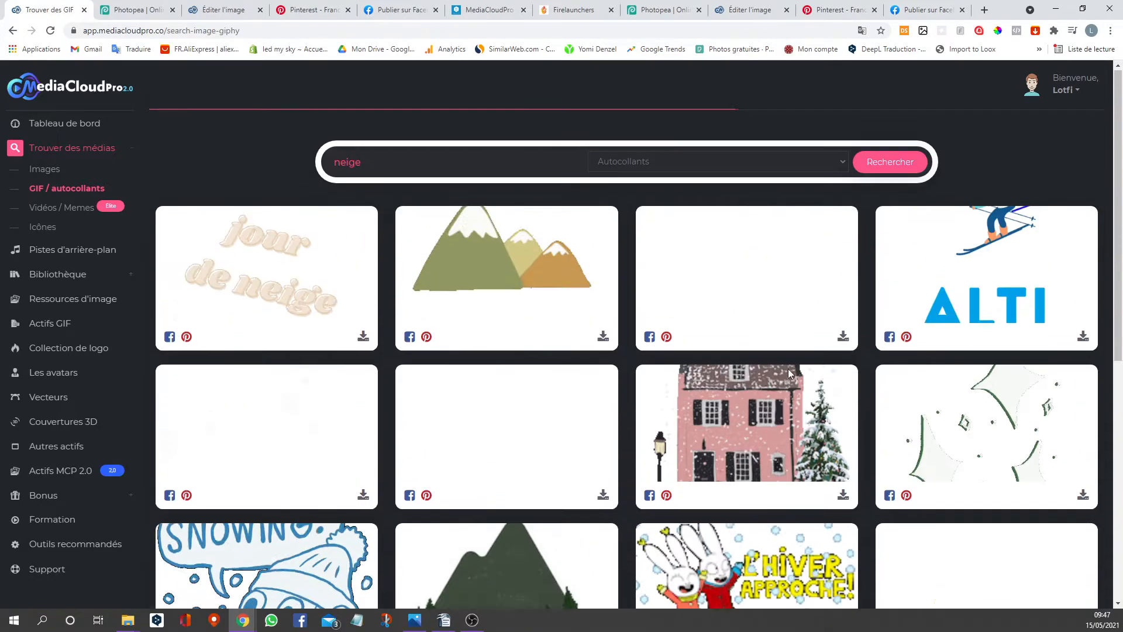
Step: Switch the media type to GIF, rerun the neige search and look through the GIFs
left_click(840, 162)
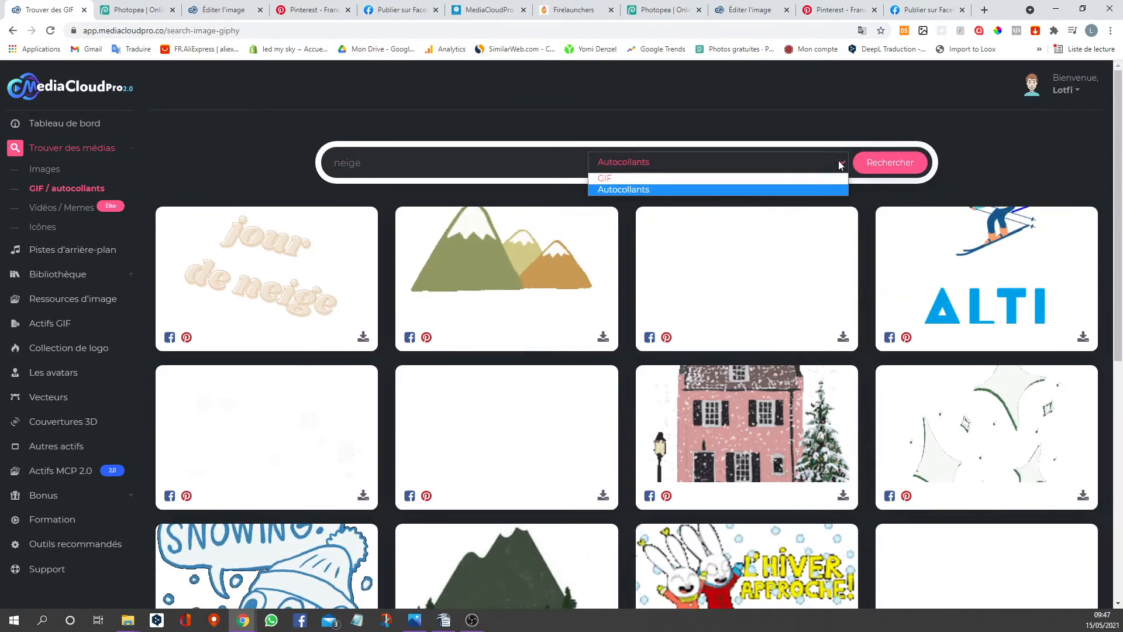
left_click(623, 178)
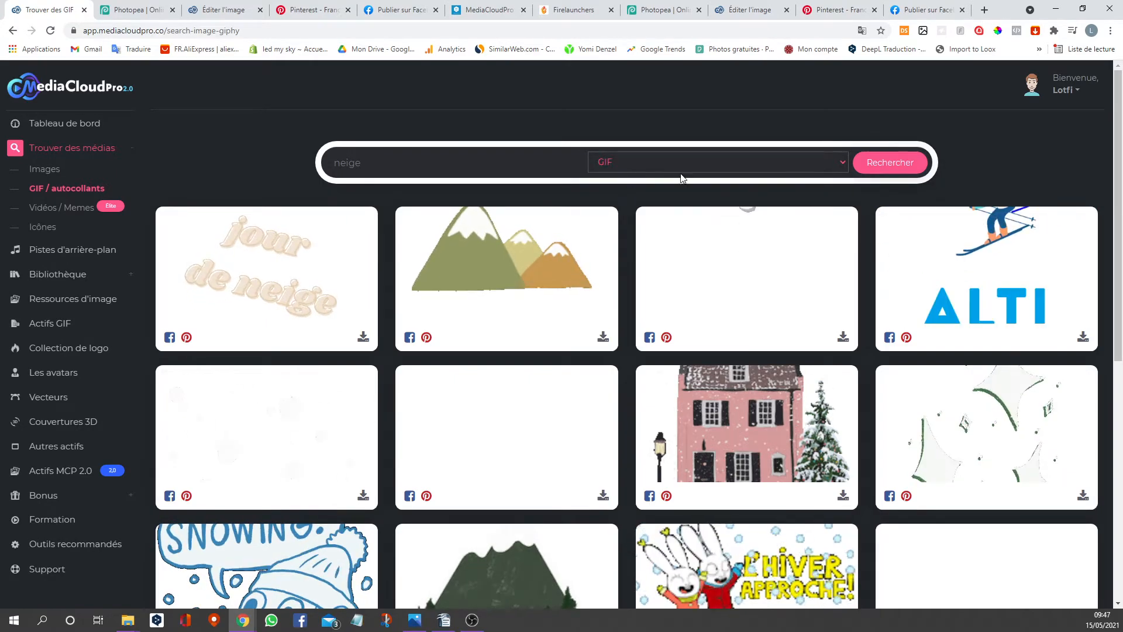
left_click(910, 164)
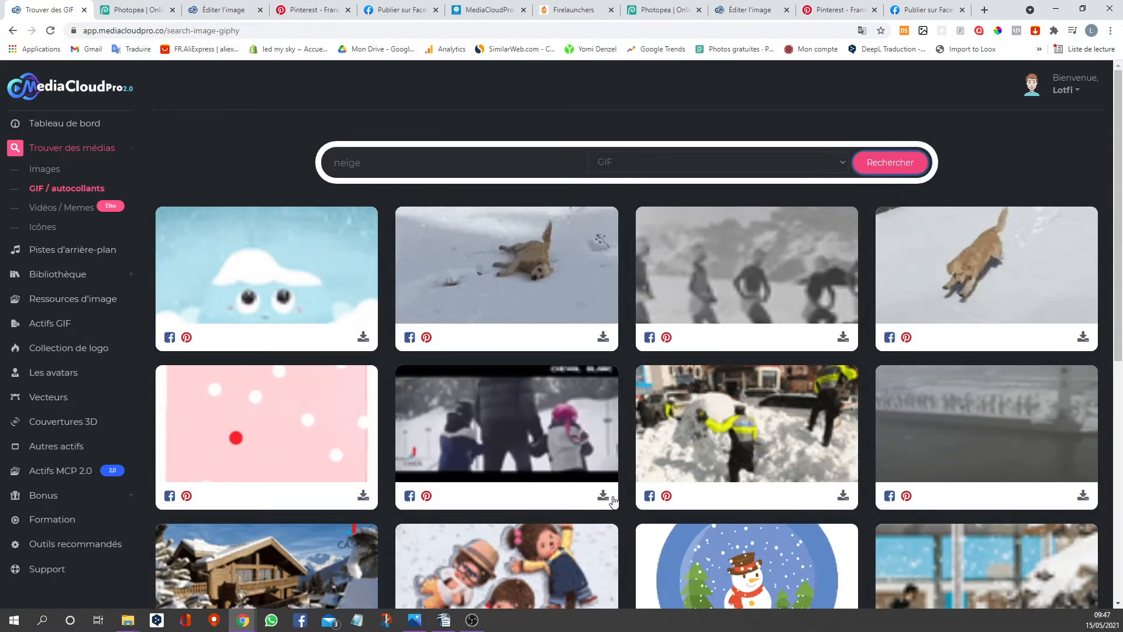
scroll(613, 492, "down", 6)
scroll(419, 398, "down", 2)
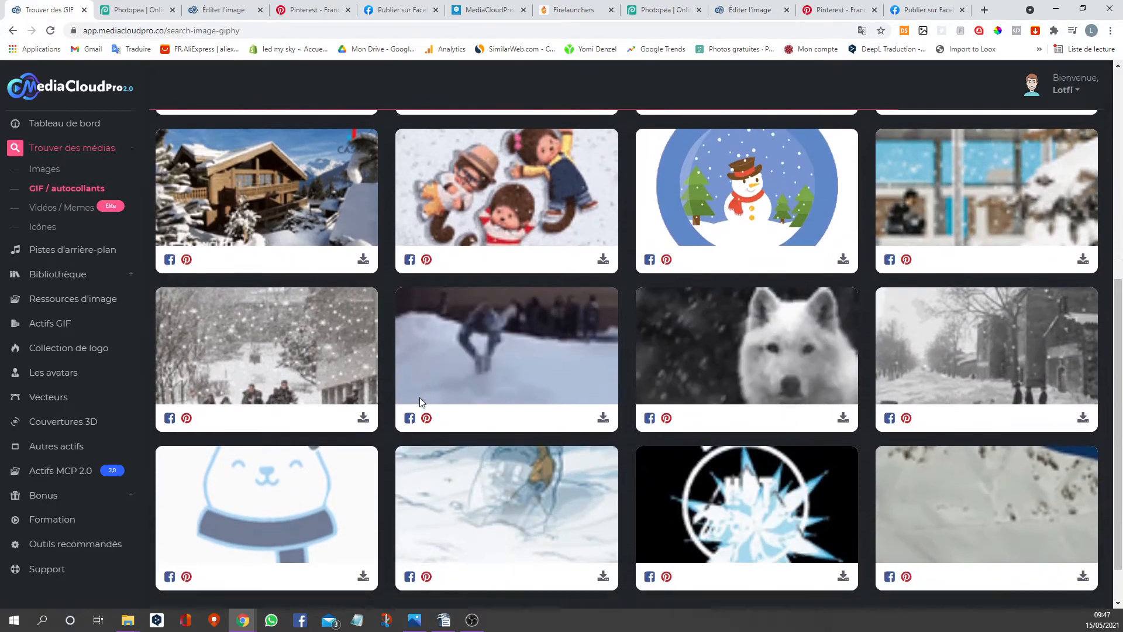
scroll(422, 404, "up", 7)
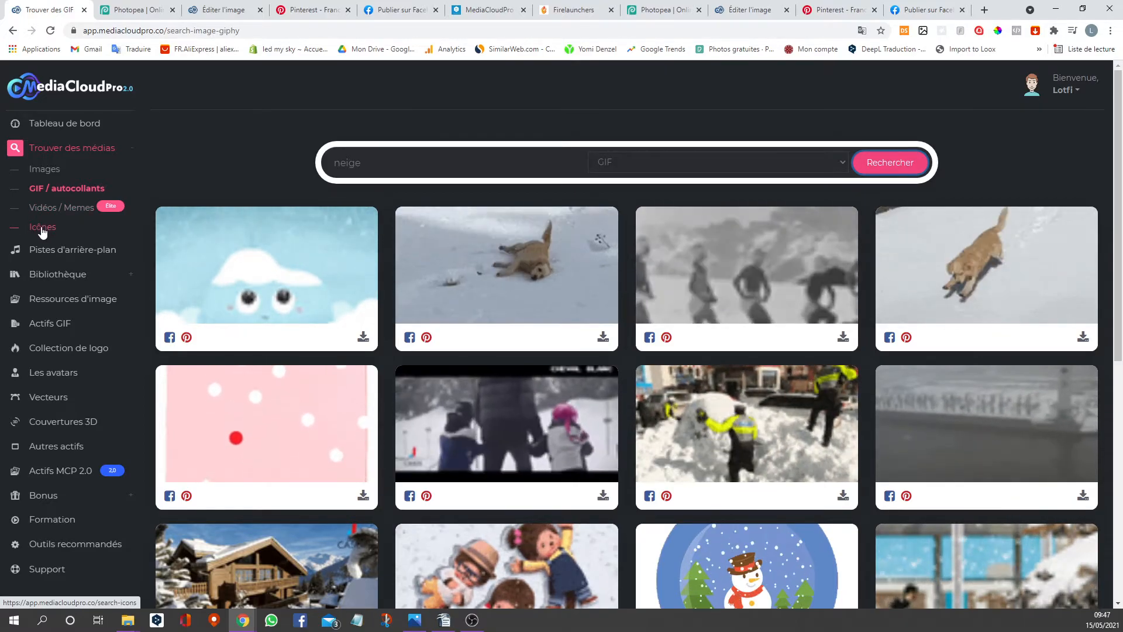
Step: Open the Icônes media search and search the icons for fitness
left_click(42, 228)
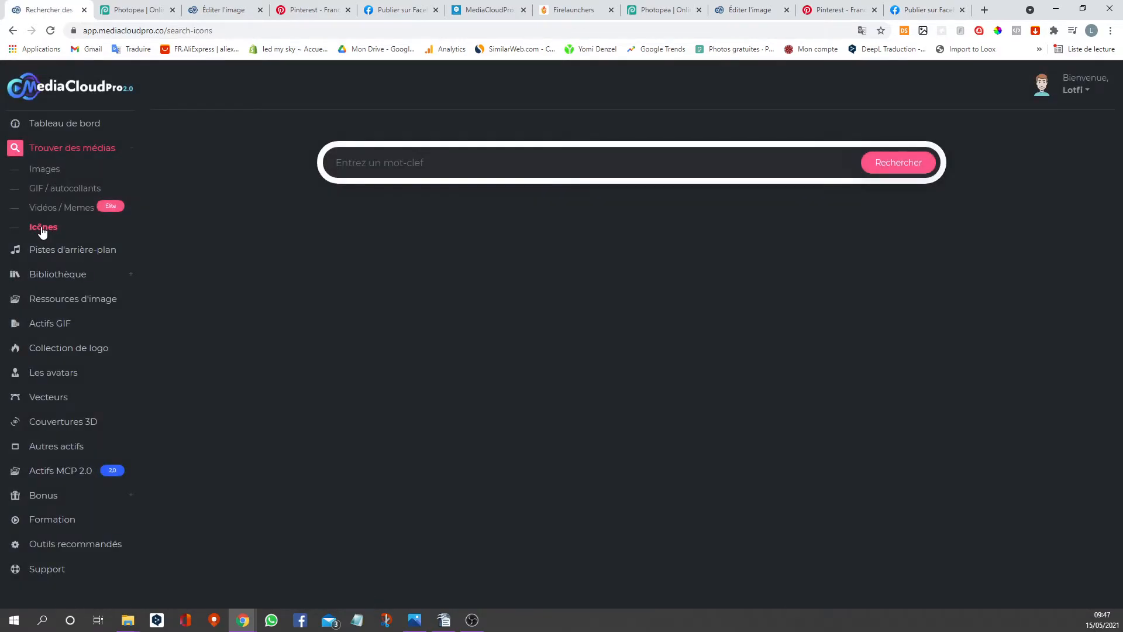
left_click(369, 162)
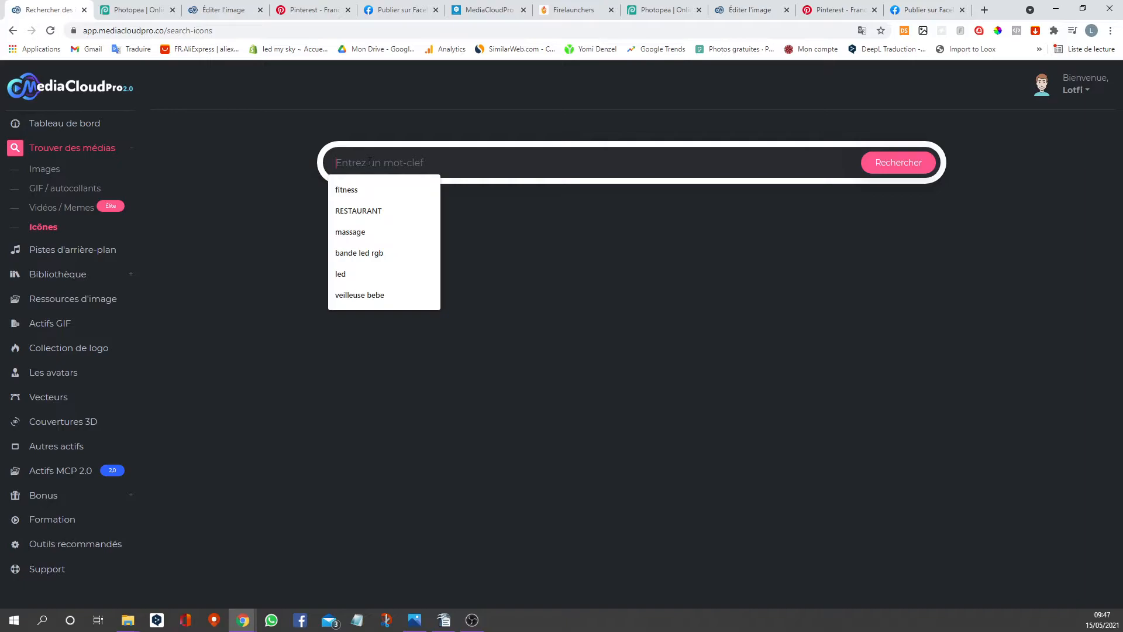
left_click(363, 189)
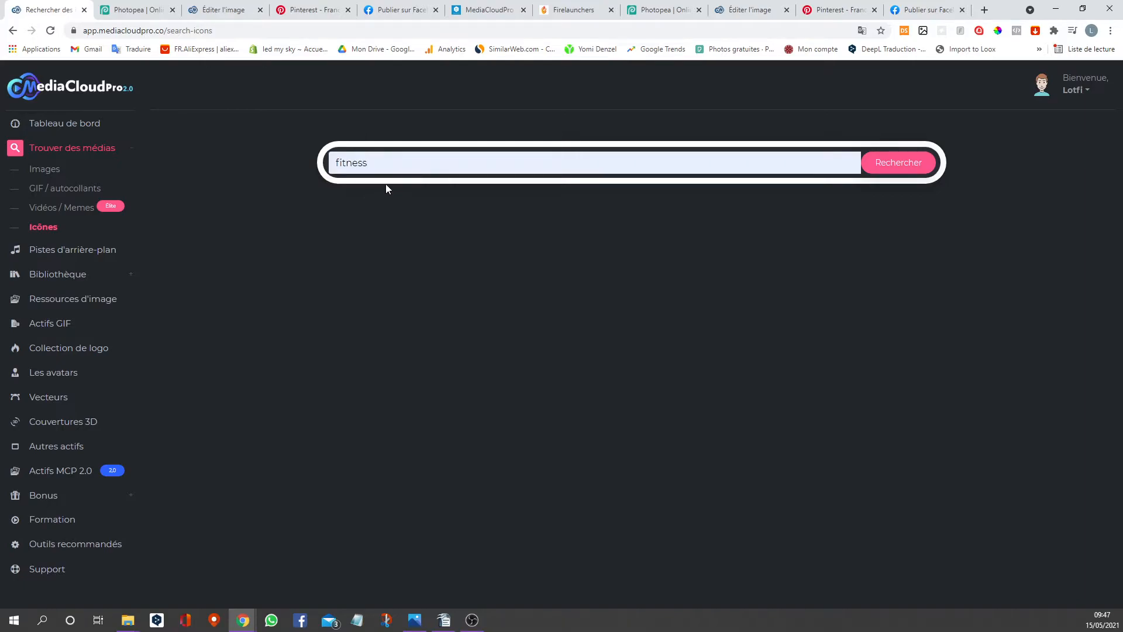
left_click(905, 168)
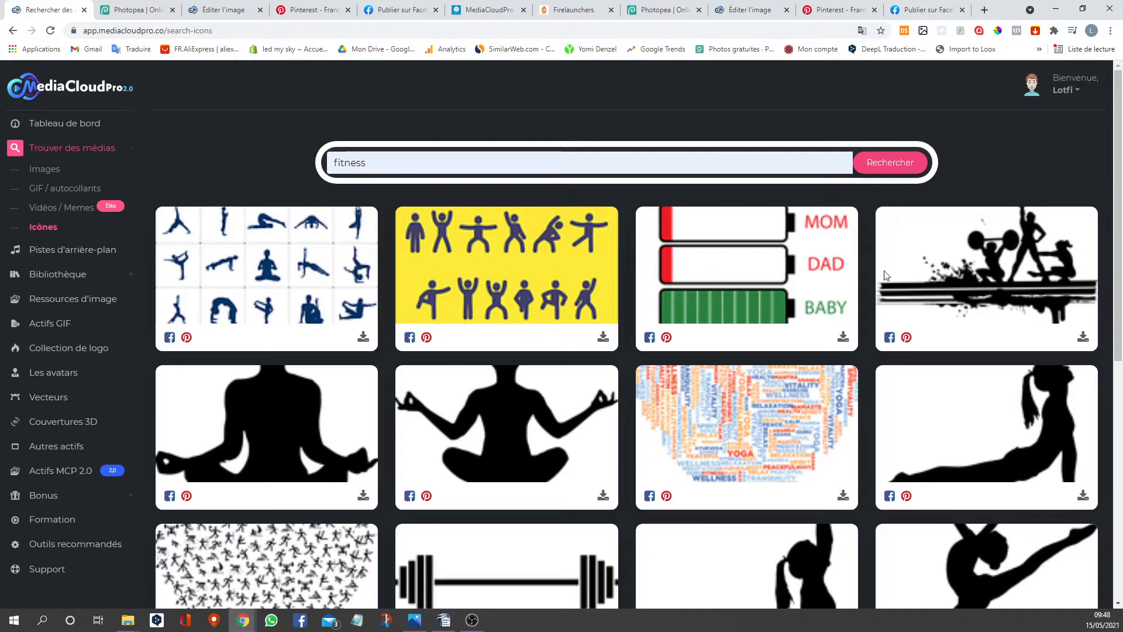
Step: Look through the fitness icons and load more results
scroll(662, 493, "down", 6)
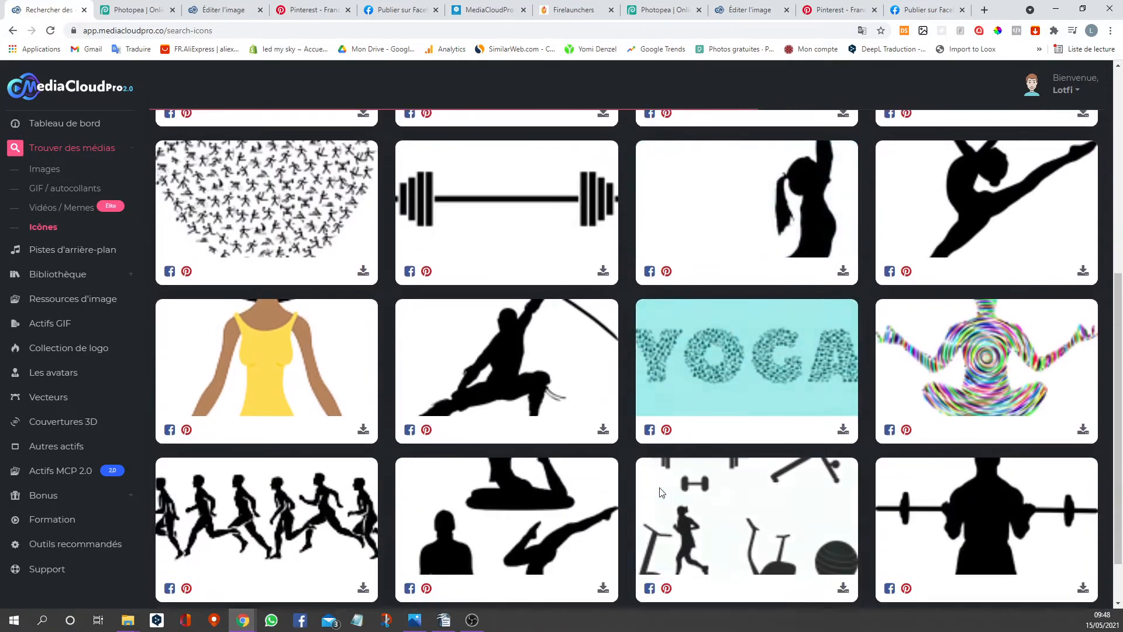
scroll(661, 493, "down", 2)
left_click(641, 580)
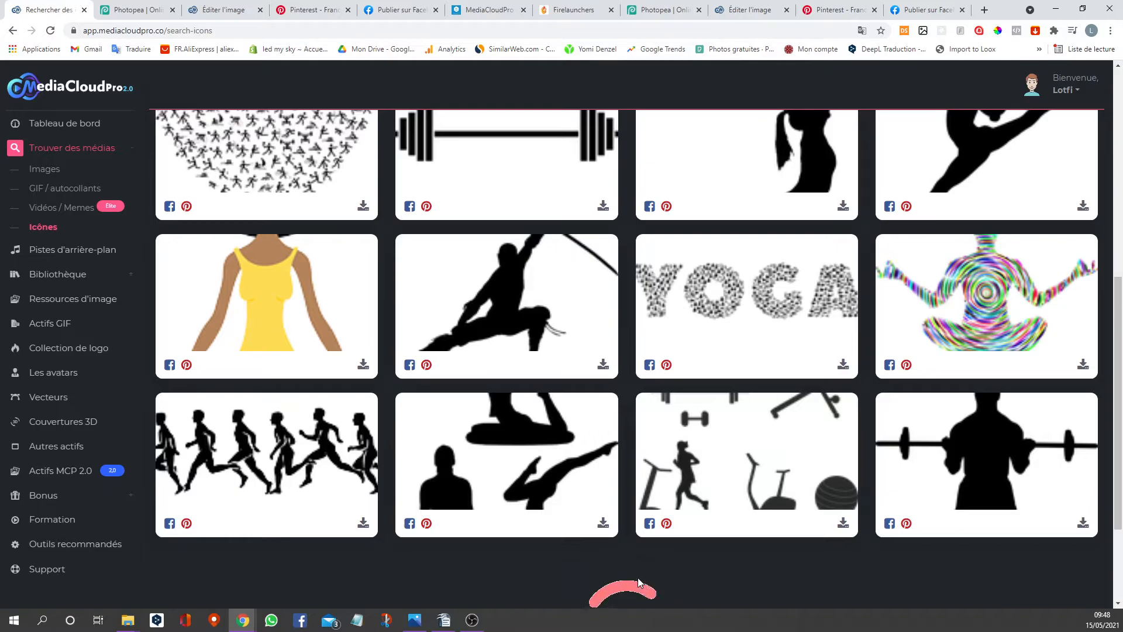
scroll(620, 468, "down", 8)
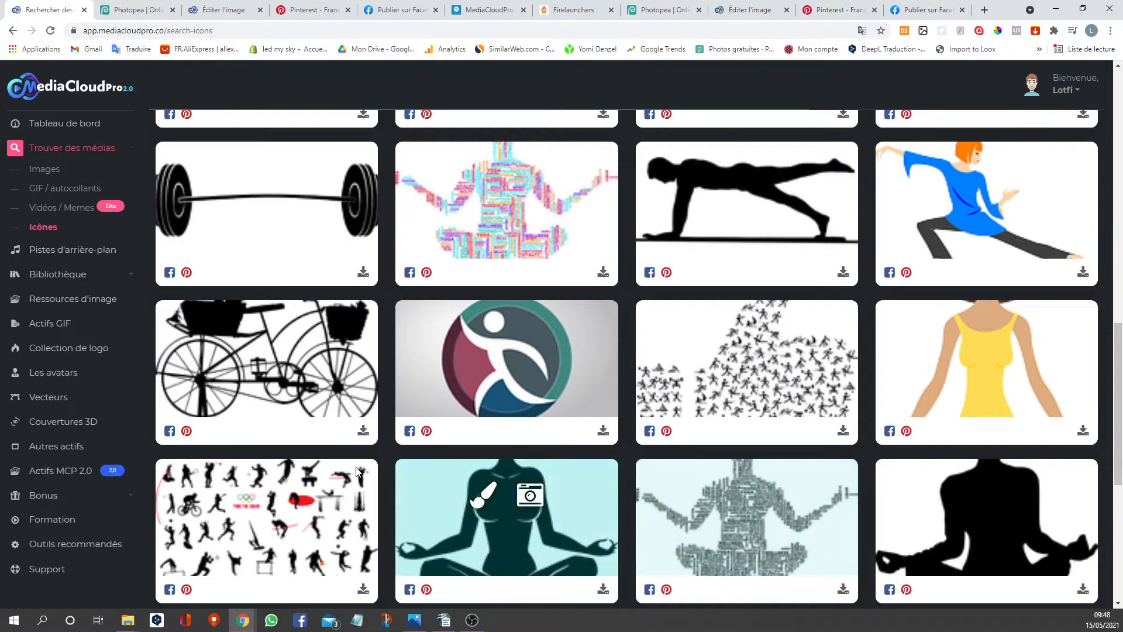
Step: Open the Pistes d'arrière-plan page and look through the downloadable background tracks
left_click(89, 252)
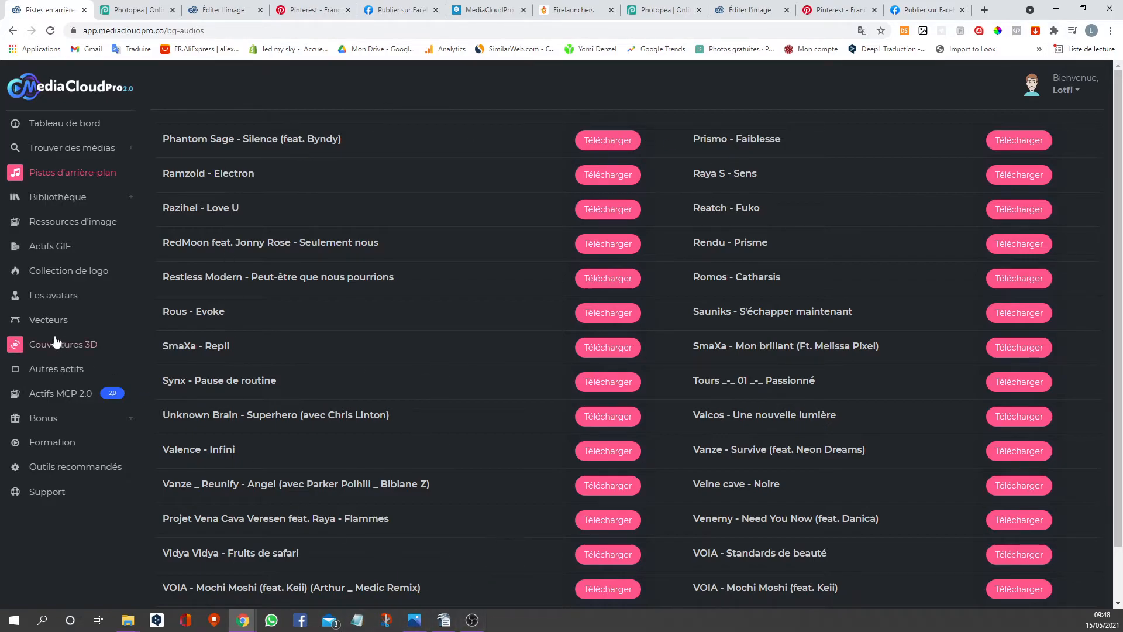
scroll(214, 305, "down", 2)
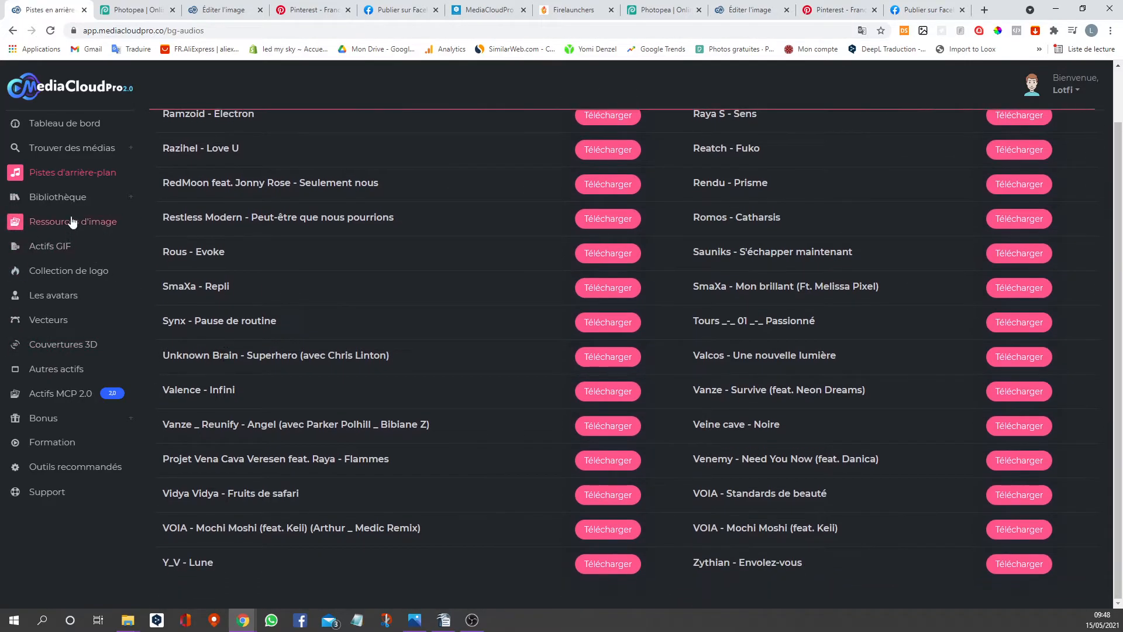
Step: Open the Bibliothèque d'images page, bring up its file chooser for uploading an image, and dismiss it without choosing a file
left_click(59, 201)
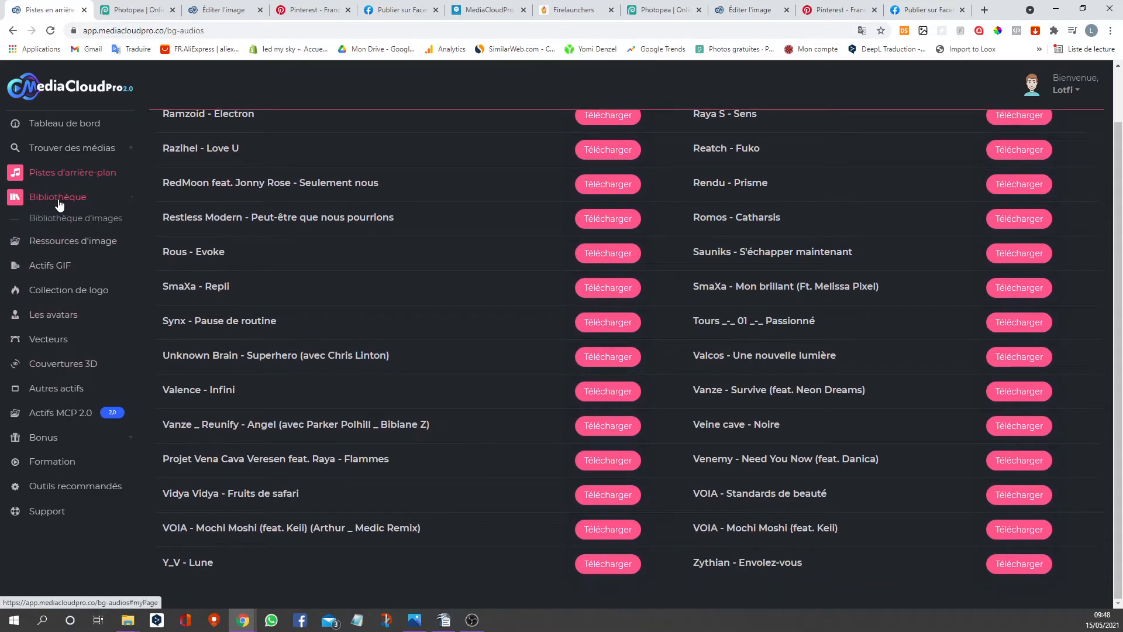
left_click(72, 222)
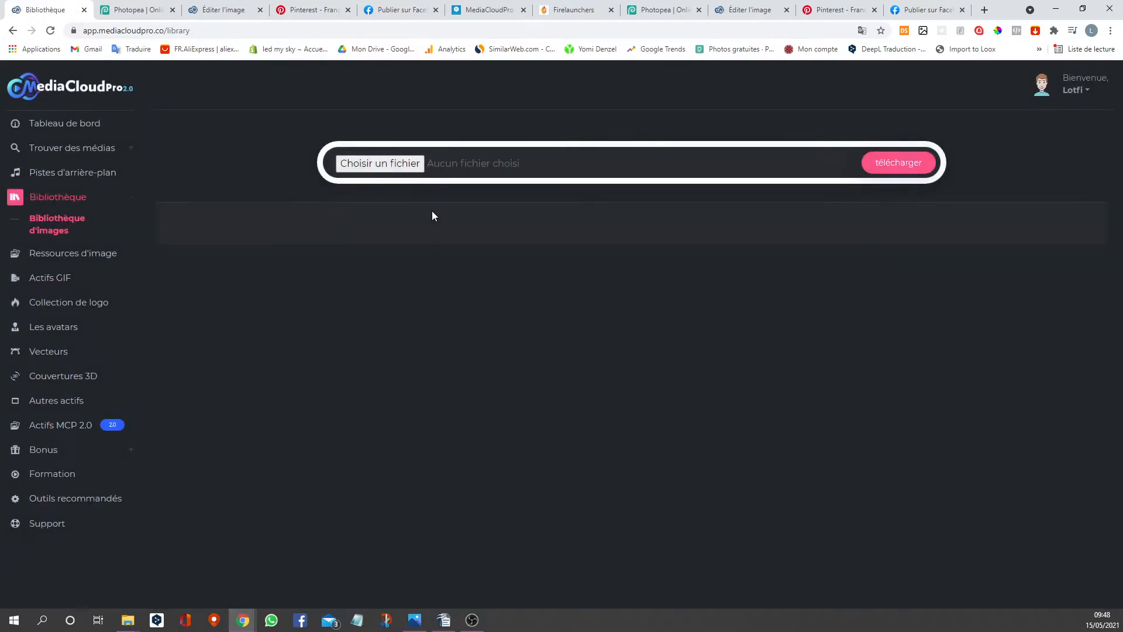
left_click(380, 164)
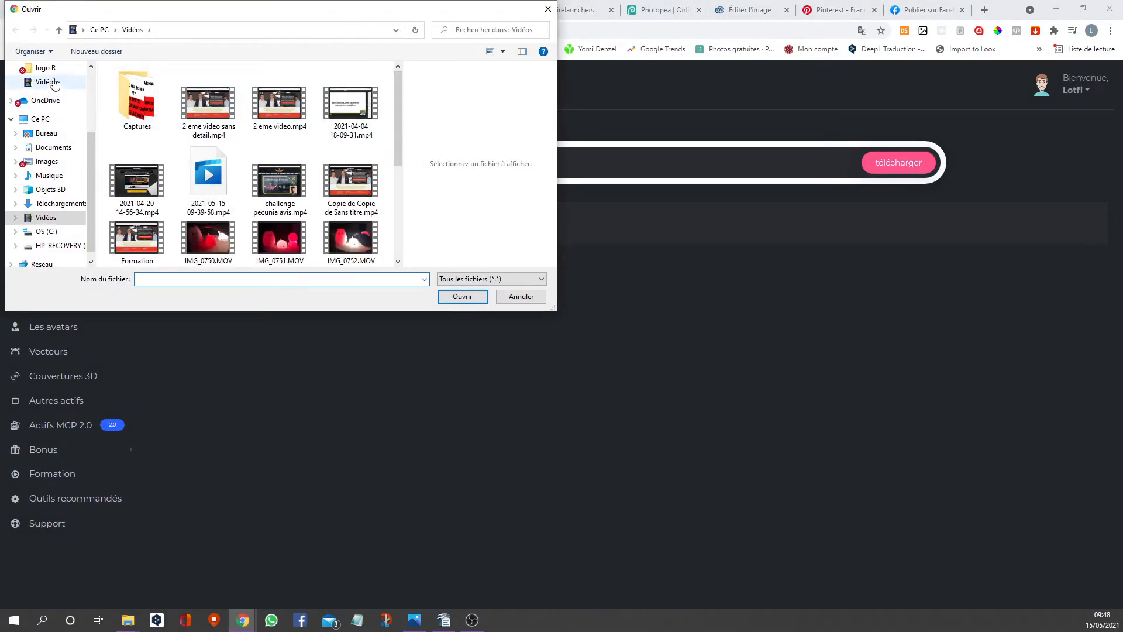
left_click(549, 10)
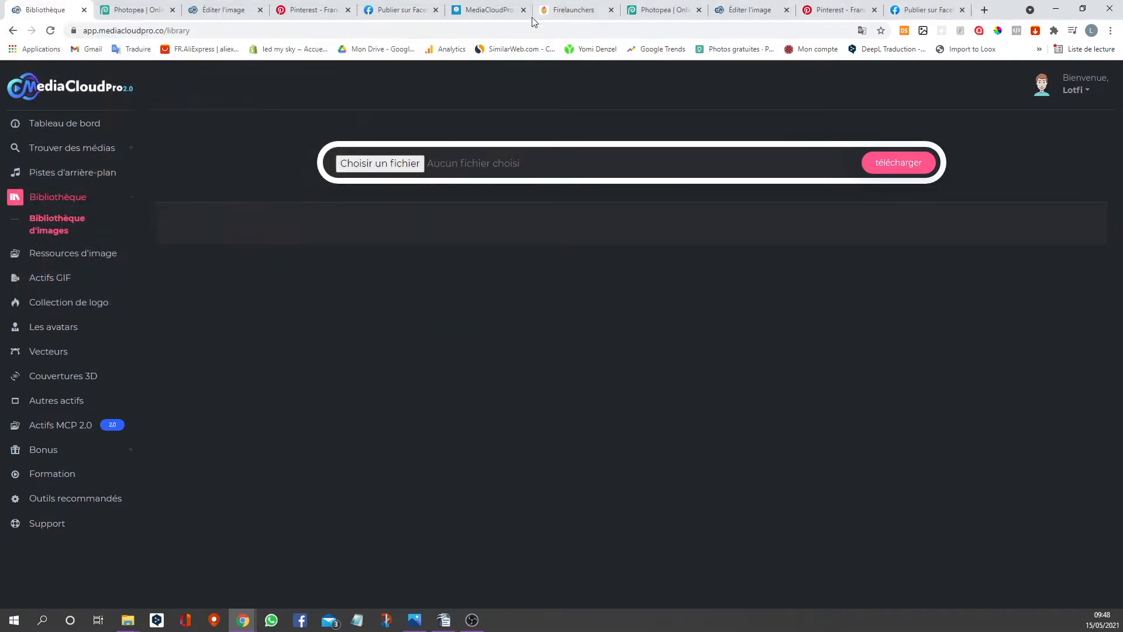
Step: Open the Ressources d'image page and look through the photo previews and the stock image bundles
left_click(98, 258)
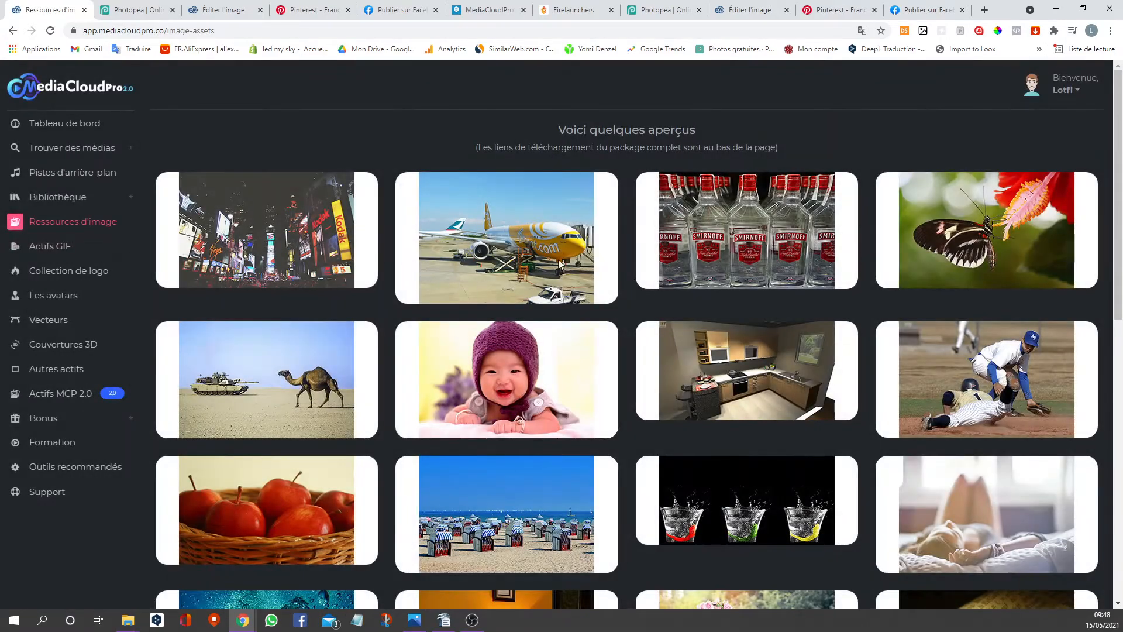
scroll(546, 267, "down", 10)
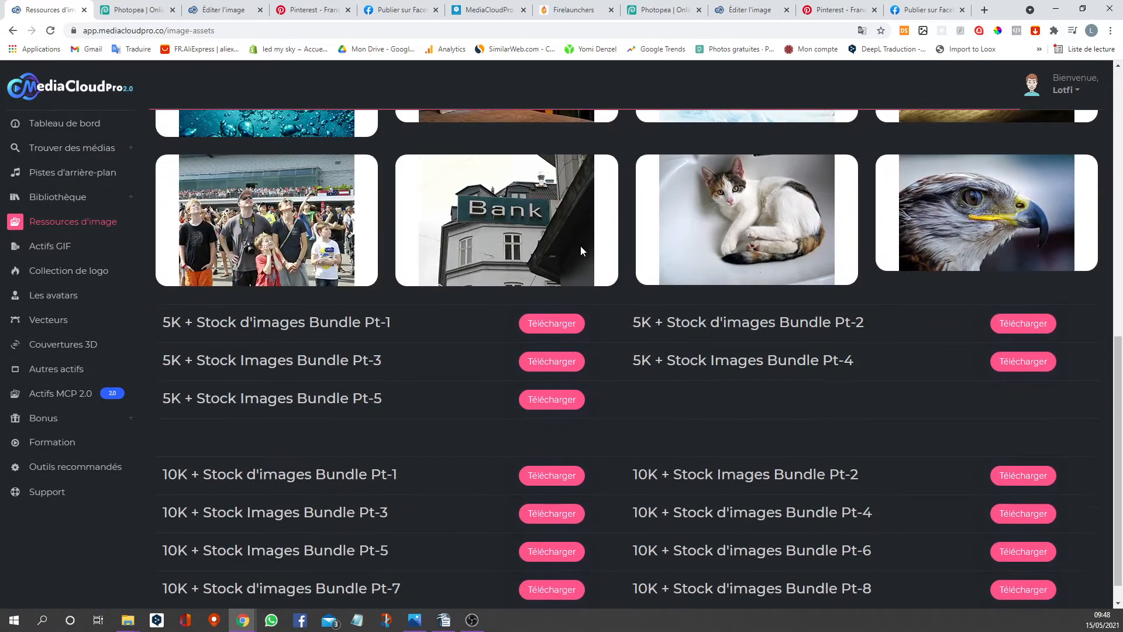
scroll(581, 251, "up", 7)
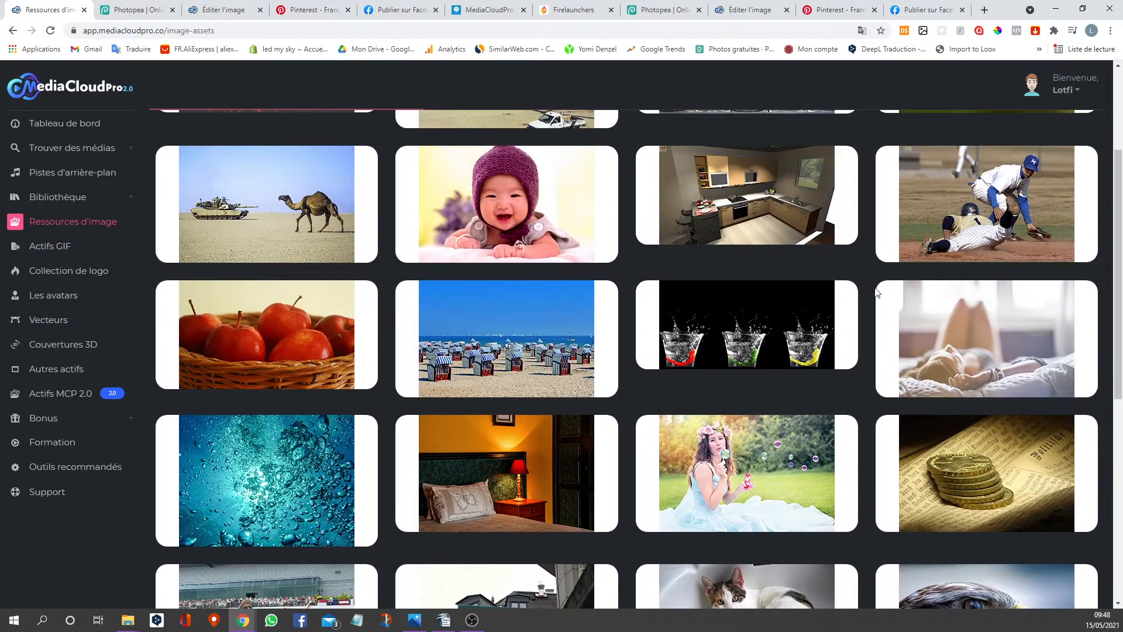
scroll(770, 328, "down", 7)
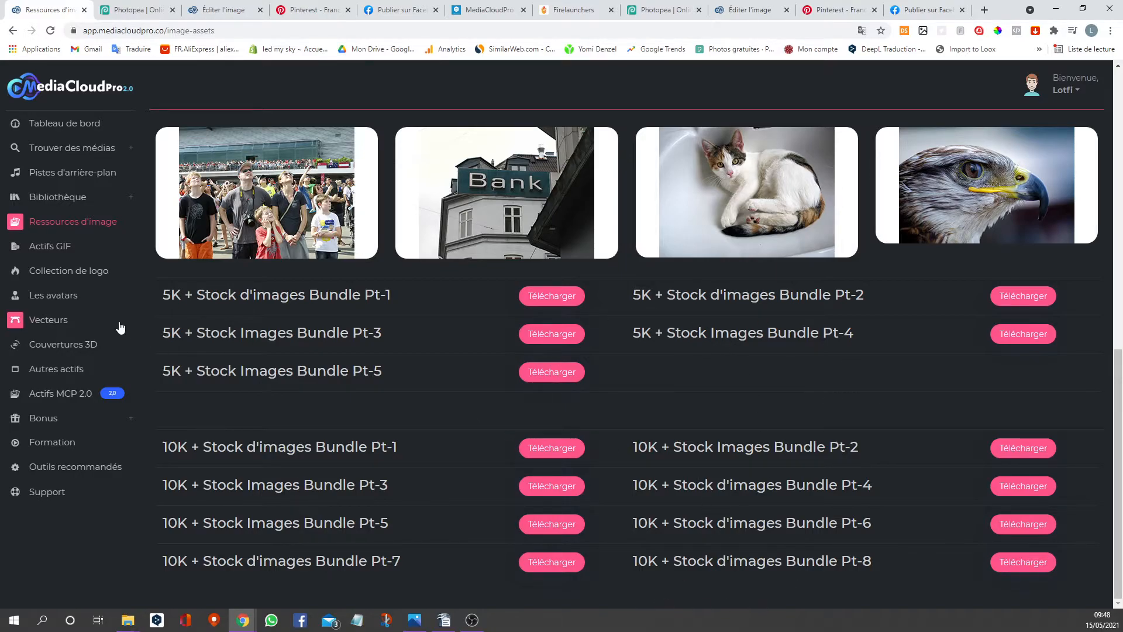
Step: Look through the Actifs GIF page and the Collection de logo page, including their previews and download packs
left_click(57, 250)
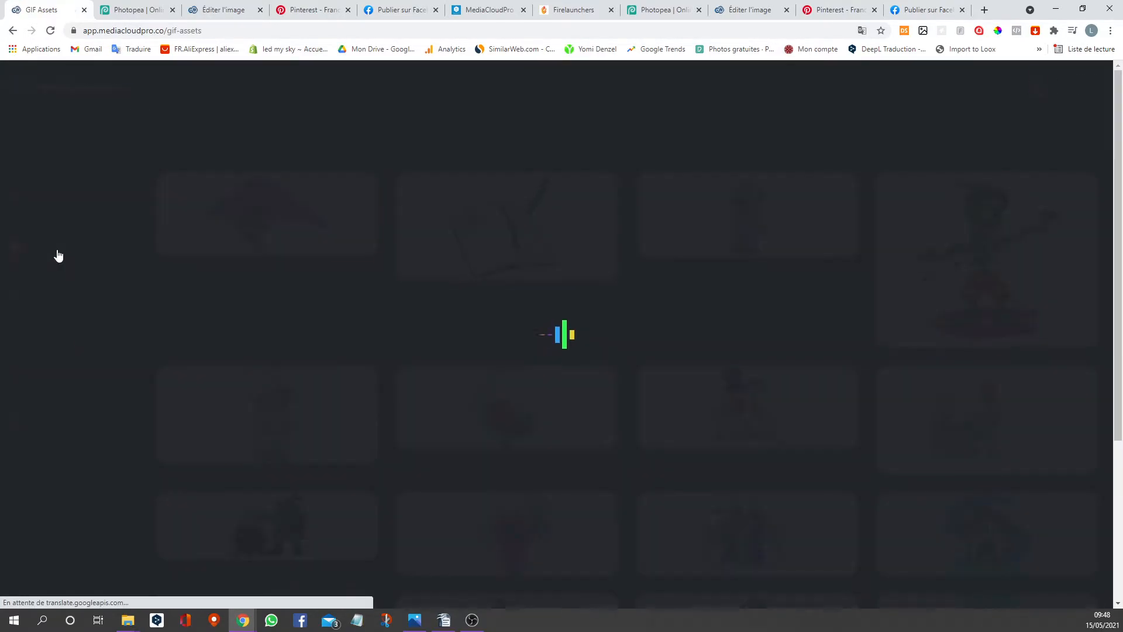
scroll(473, 297, "down", 4)
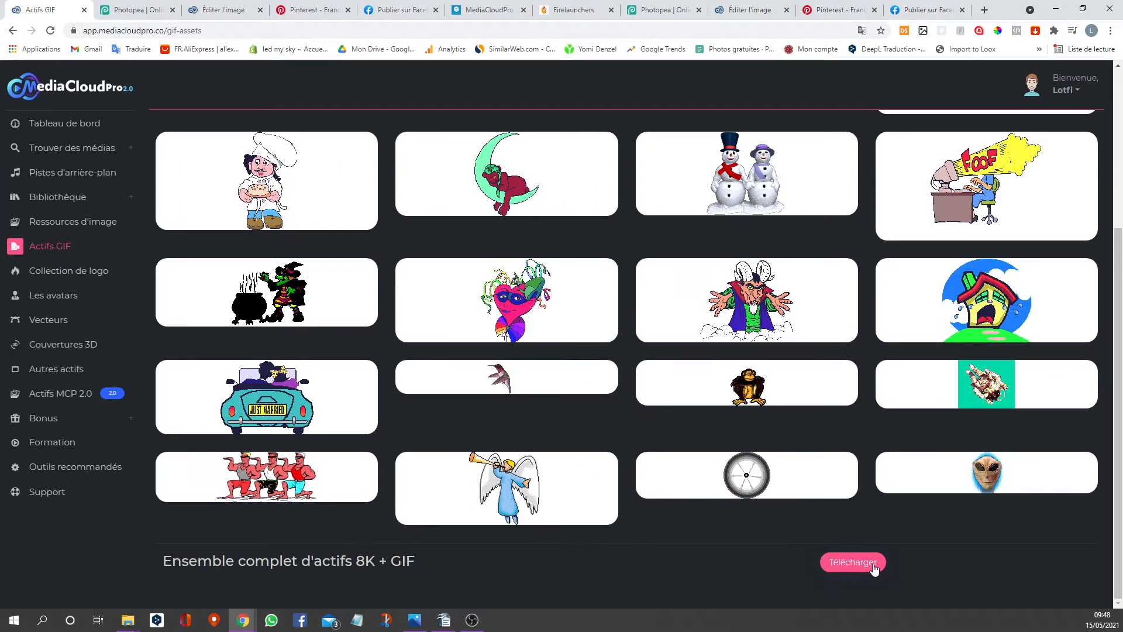
left_click(55, 270)
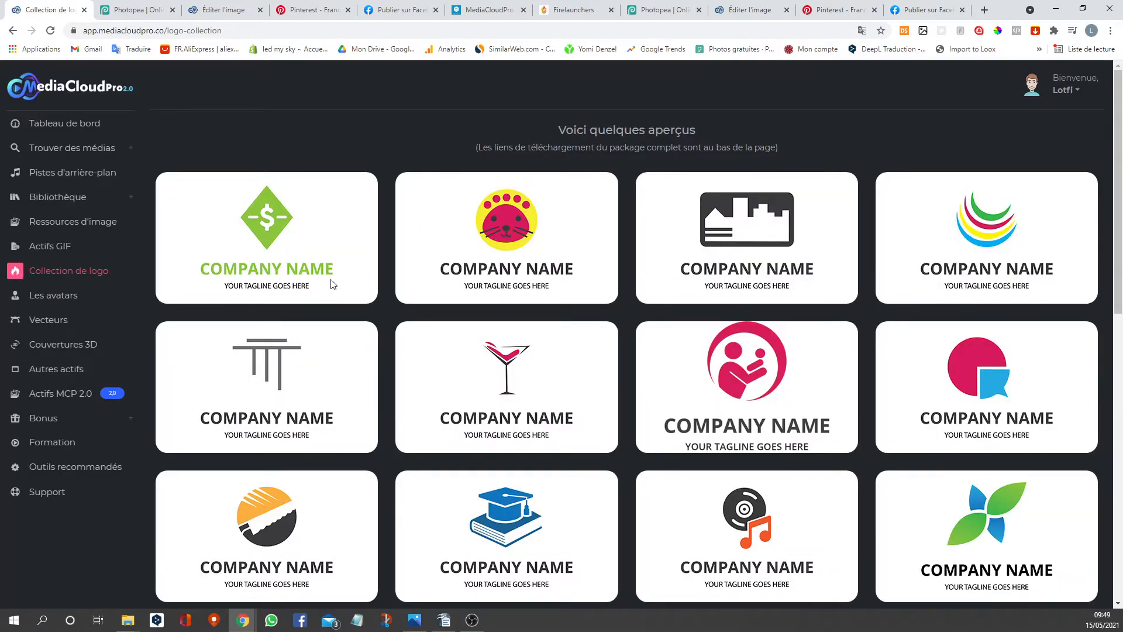
scroll(579, 263, "down", 10)
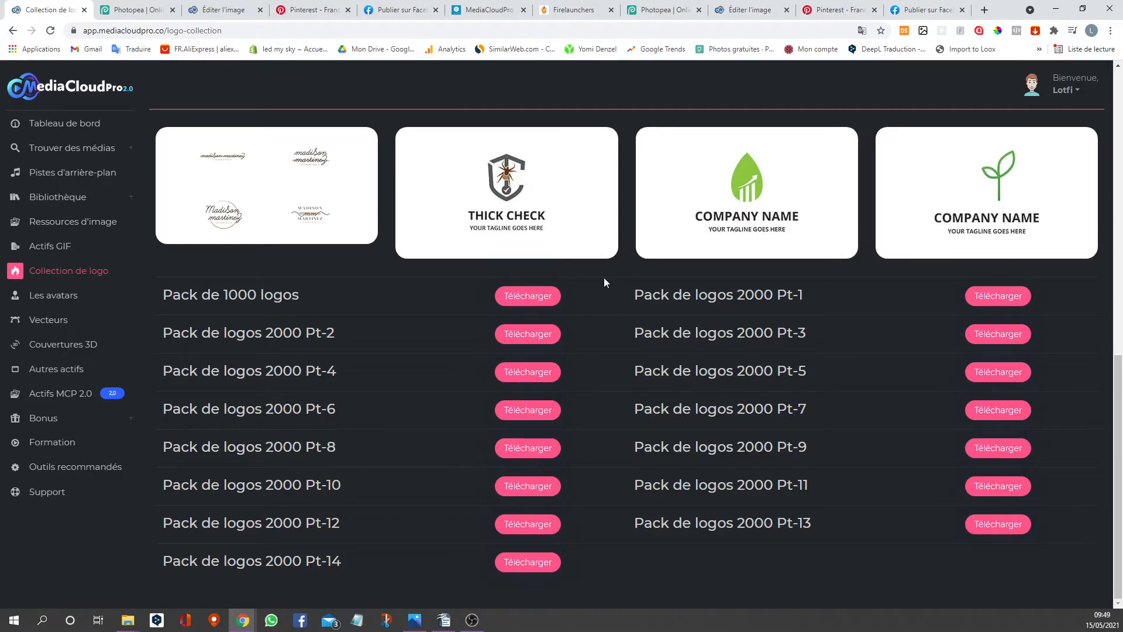
scroll(605, 324, "up", 5)
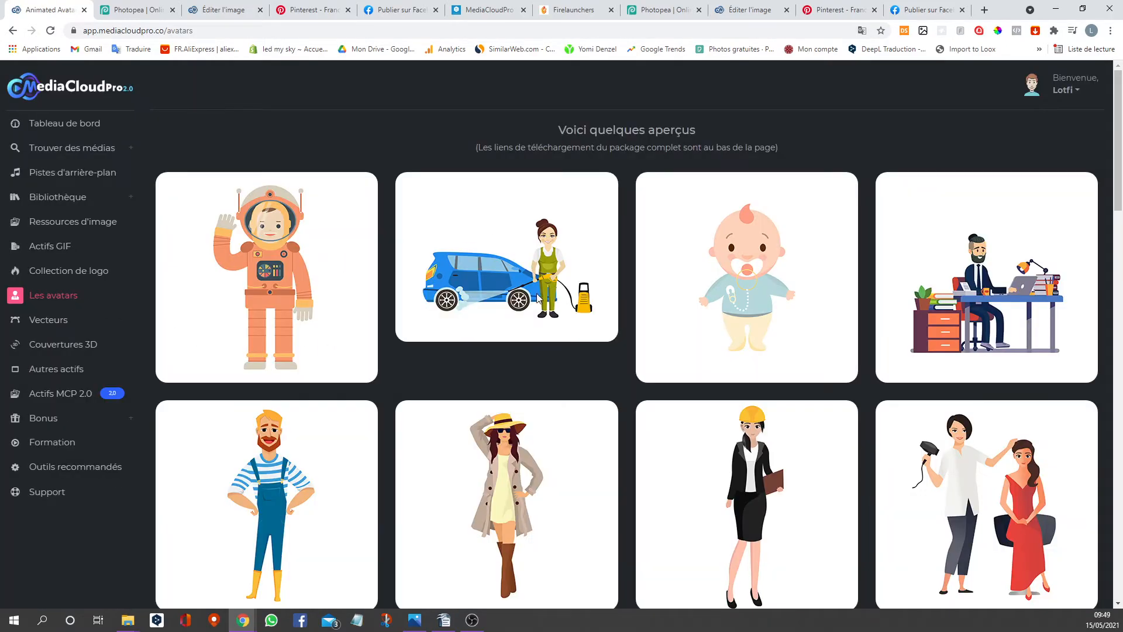
Step: Look through the avatar previews and the lists of animated and image avatar packs on the Les avatars page
scroll(536, 292, "down", 9)
scroll(537, 306, "up", 9)
scroll(538, 299, "down", 20)
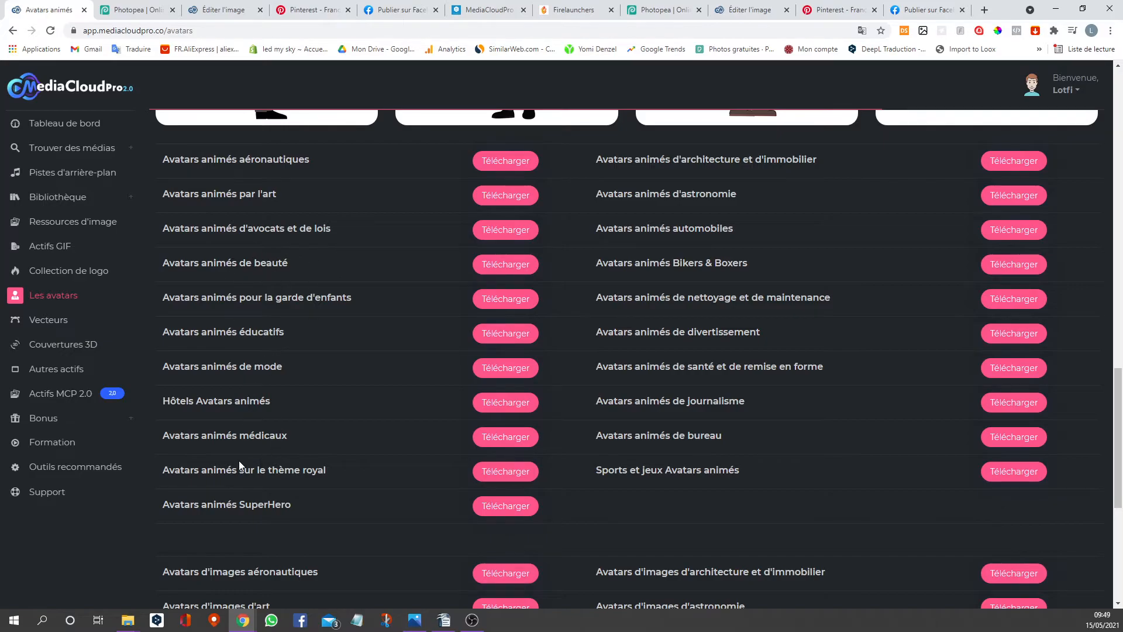
scroll(239, 465, "down", 2)
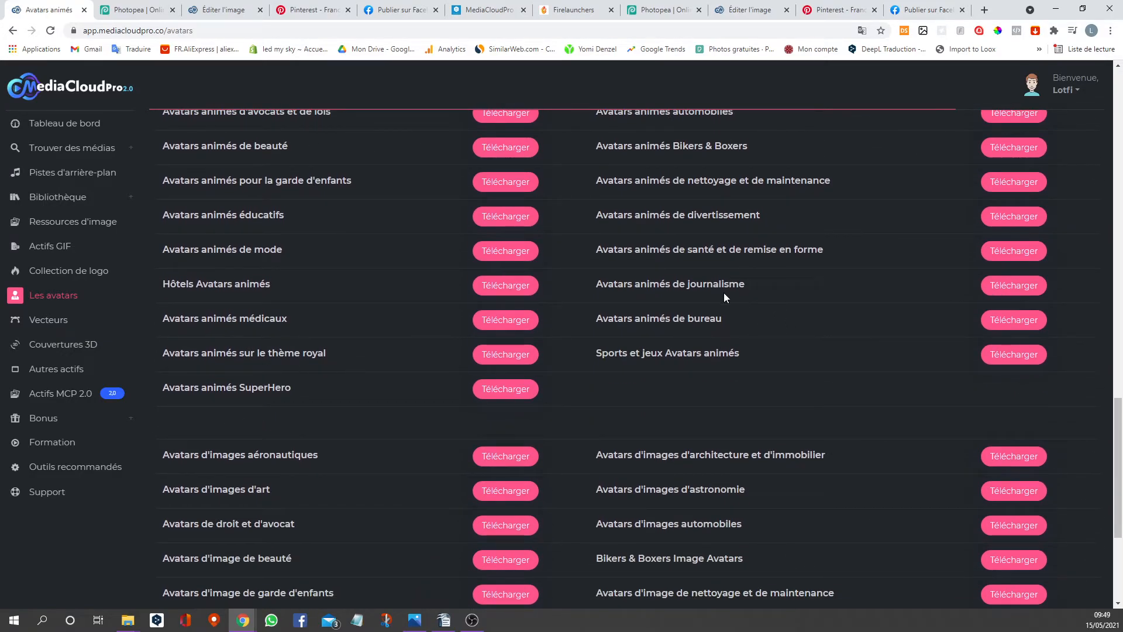
scroll(724, 294, "up", 2)
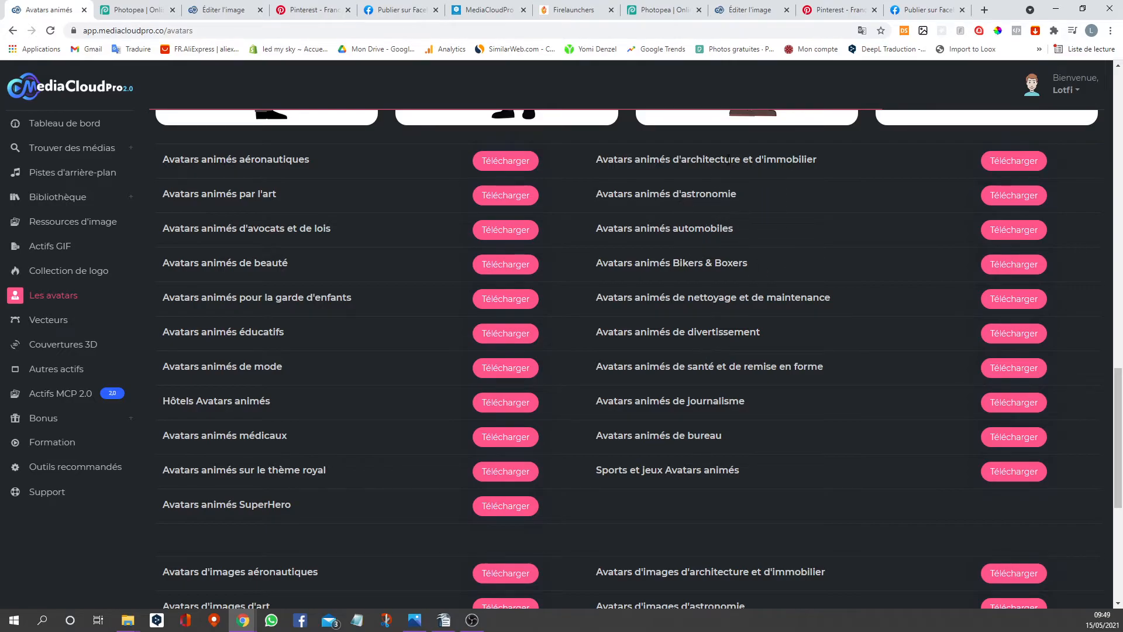
Step: Open the Vecteurs page and look through the vector previews and the SVG and PNG bundles
left_click(57, 323)
scroll(492, 318, "down", 2)
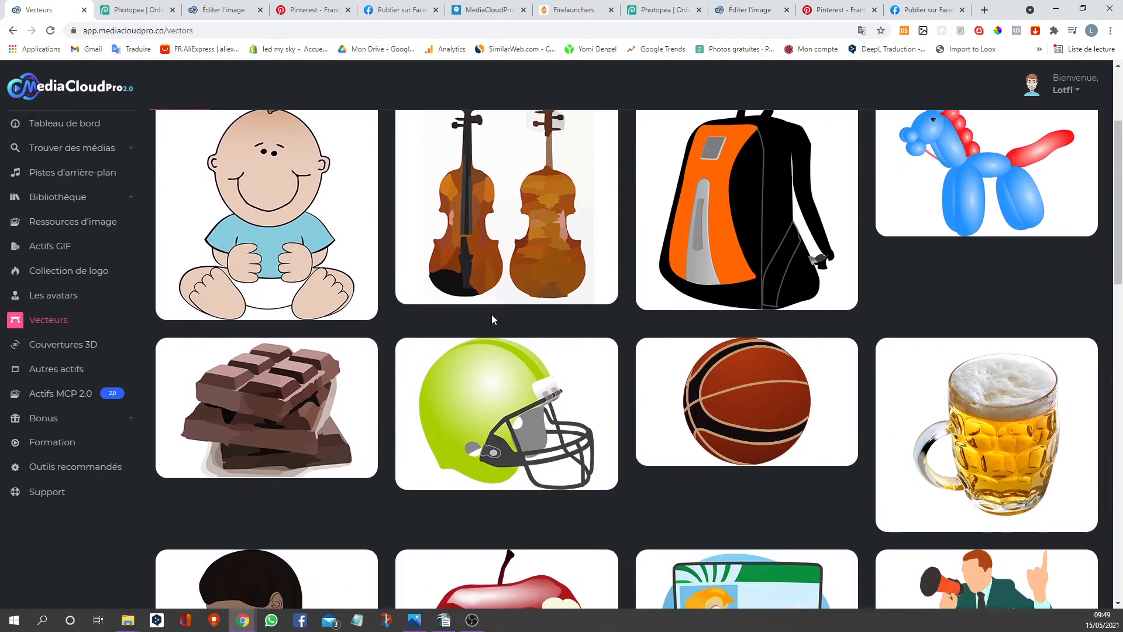
scroll(491, 319, "down", 10)
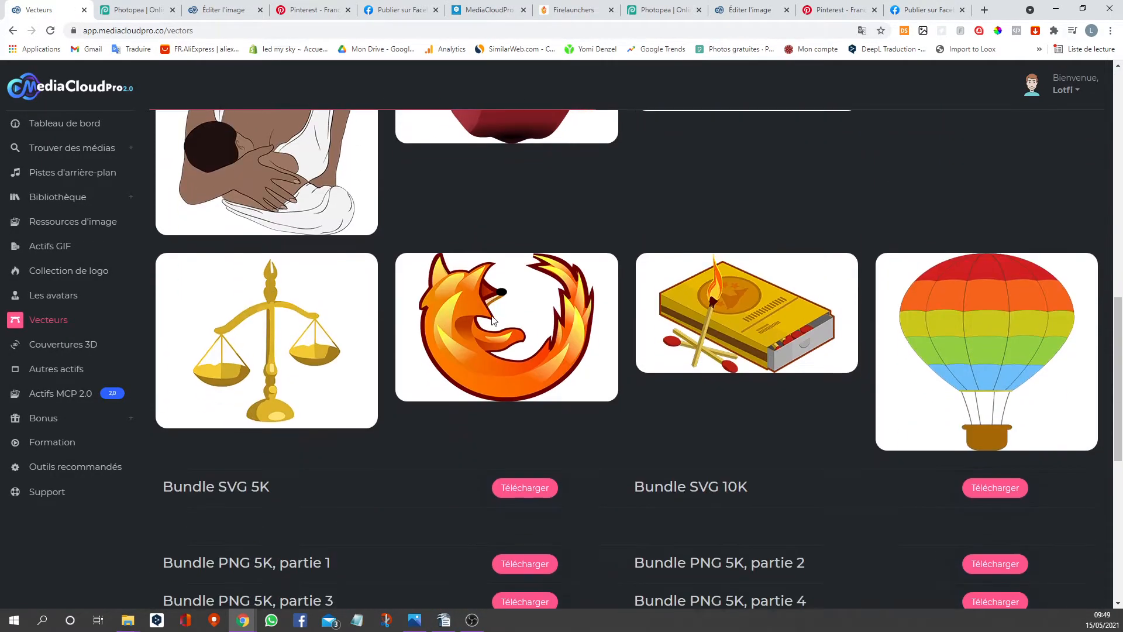
scroll(492, 319, "down", 4)
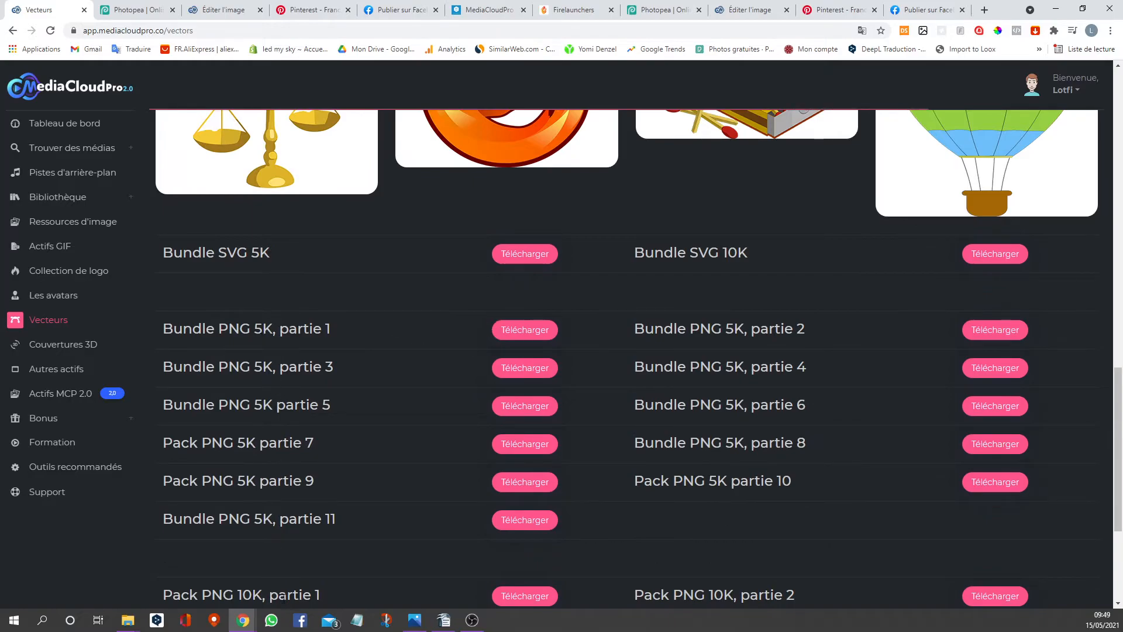
scroll(444, 352, "down", 4)
scroll(444, 352, "up", 7)
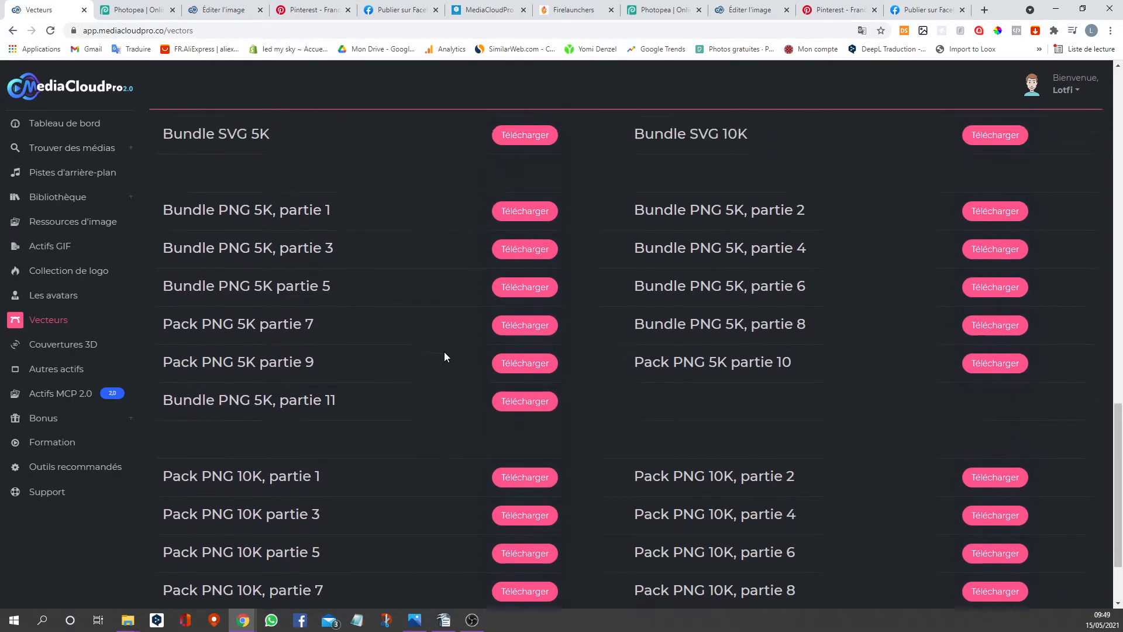
Step: Open the Couvertures 3D page to view the downloadable e-cover templates
left_click(89, 347)
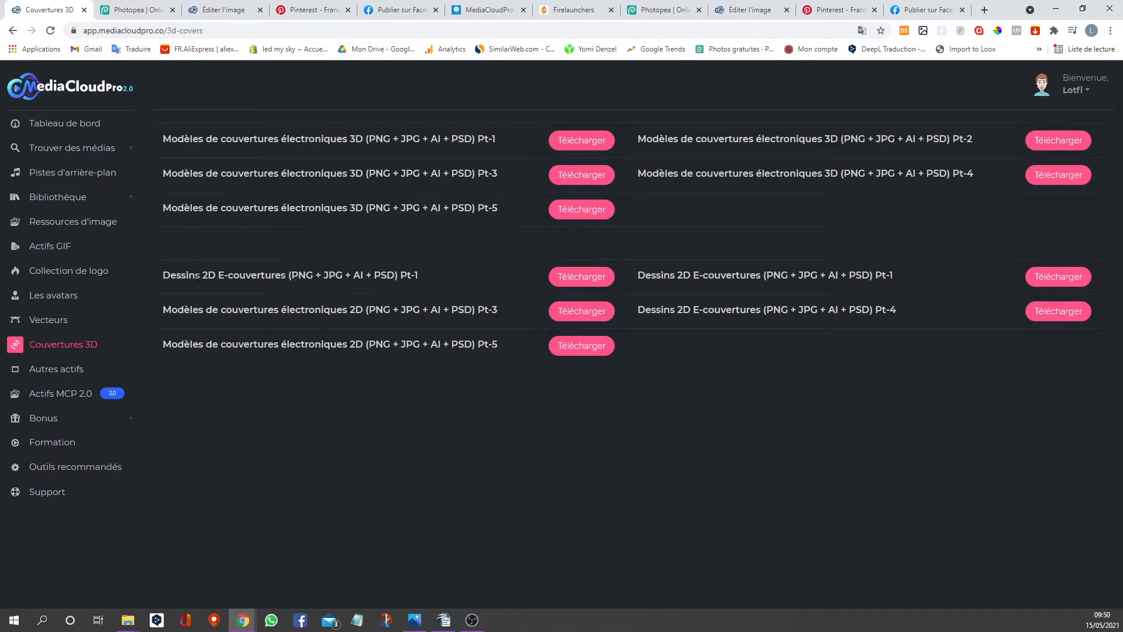
Step: Open the Autres actifs page and look through the 3D product presentations and the PPT cover previews
left_click(57, 376)
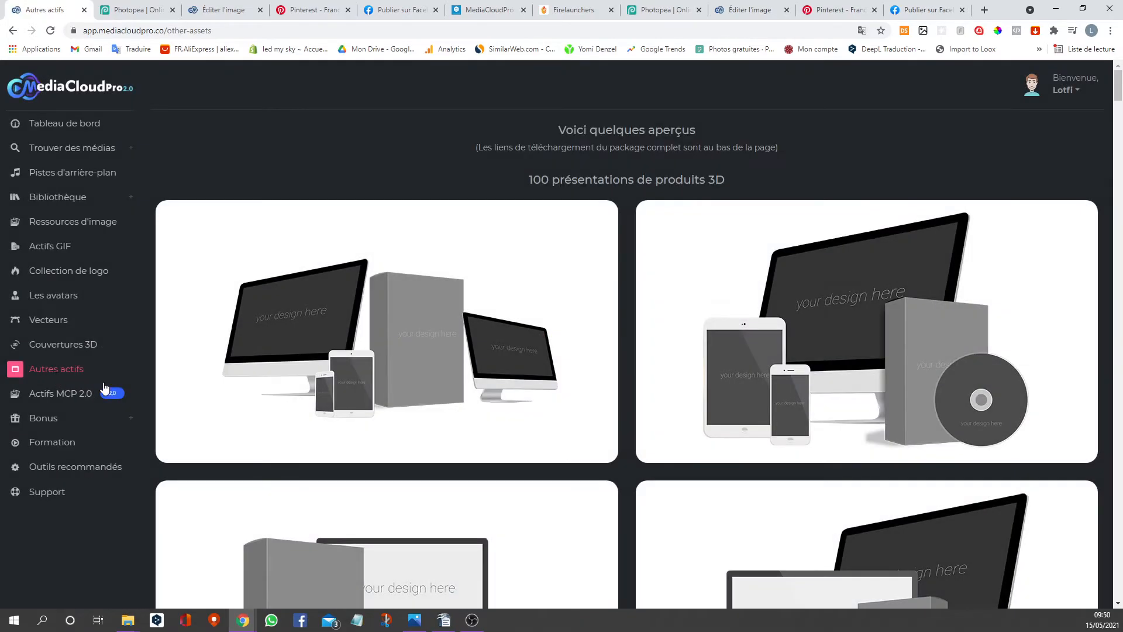
scroll(442, 374, "down", 5)
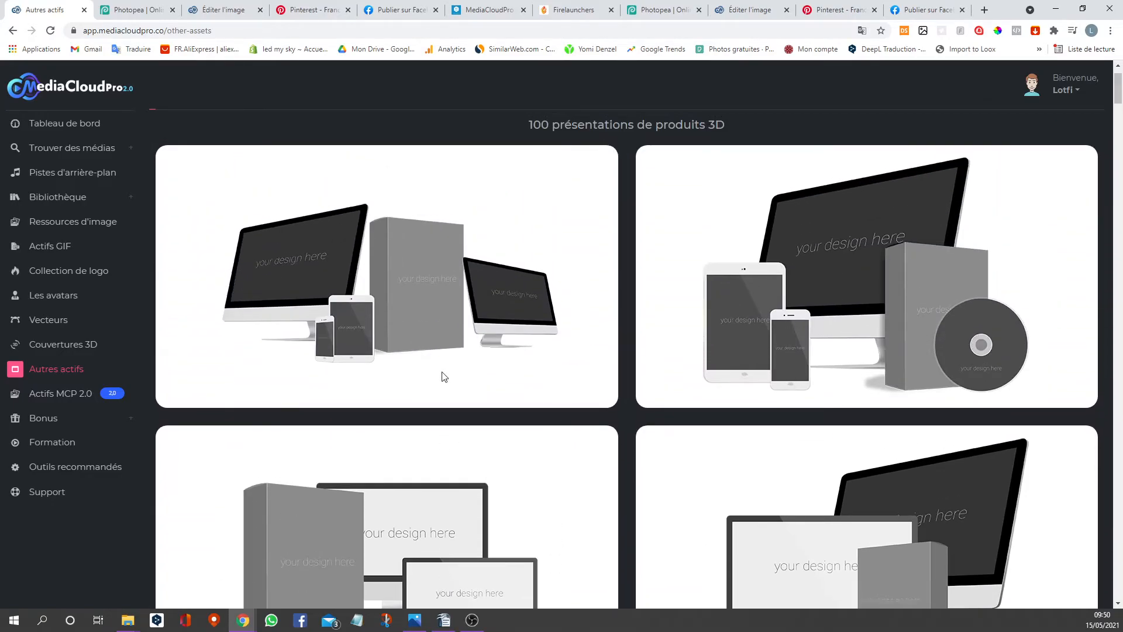
scroll(444, 376, "down", 6)
scroll(442, 376, "down", 12)
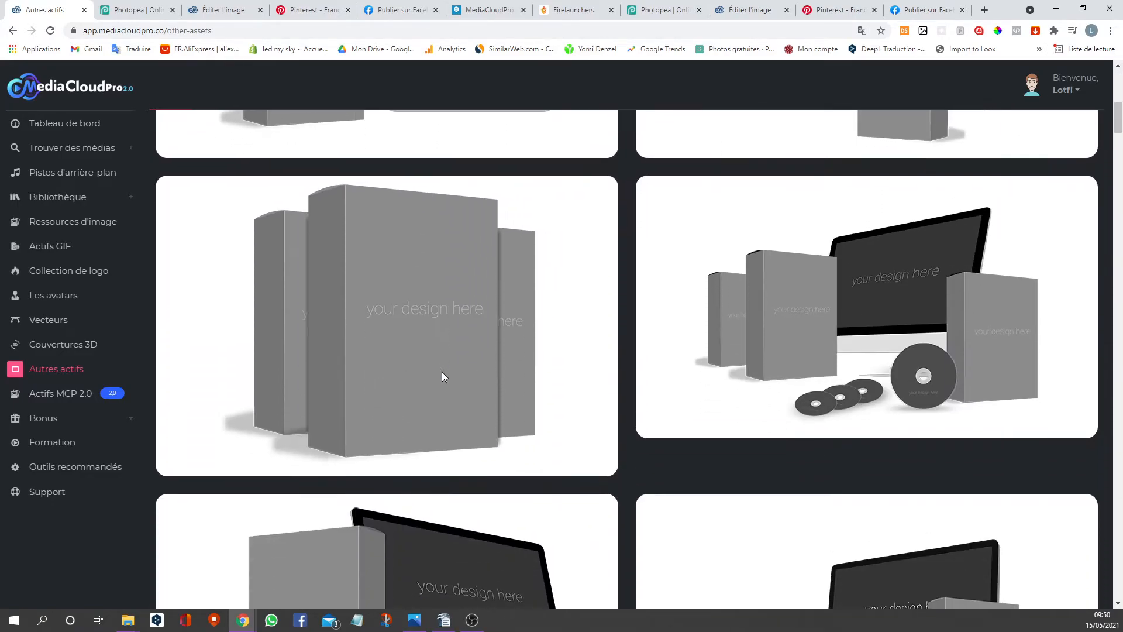
scroll(441, 374, "down", 2)
scroll(441, 374, "up", 2)
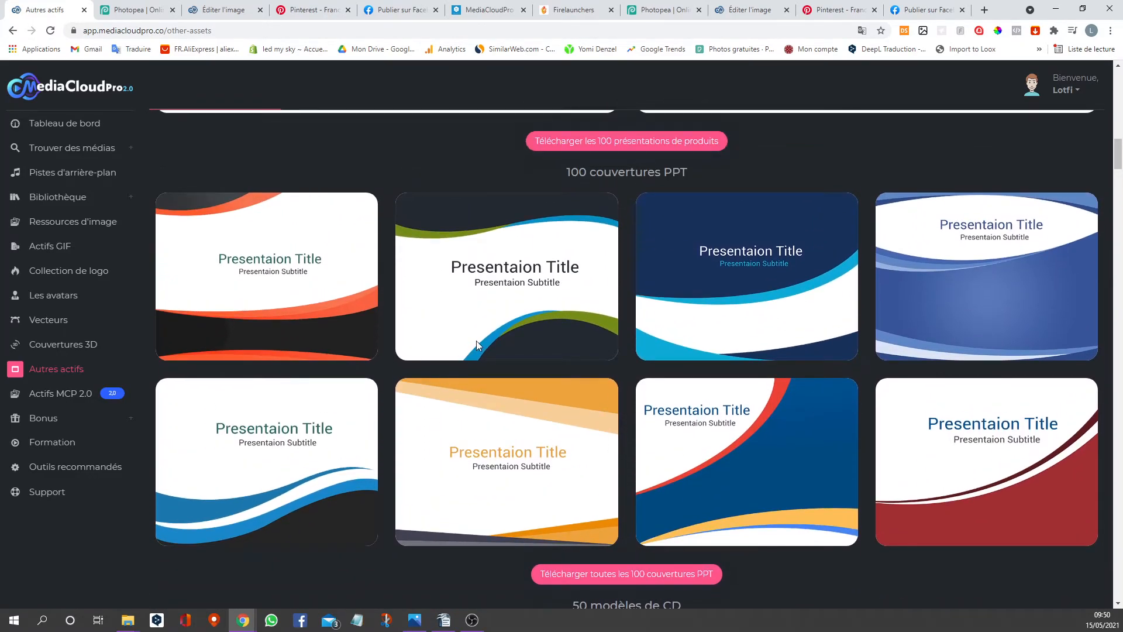
Step: Look through the CD templates, Facebook timeline covers and funnel infographic designs among the other assets
scroll(476, 345, "down", 13)
scroll(476, 345, "down", 15)
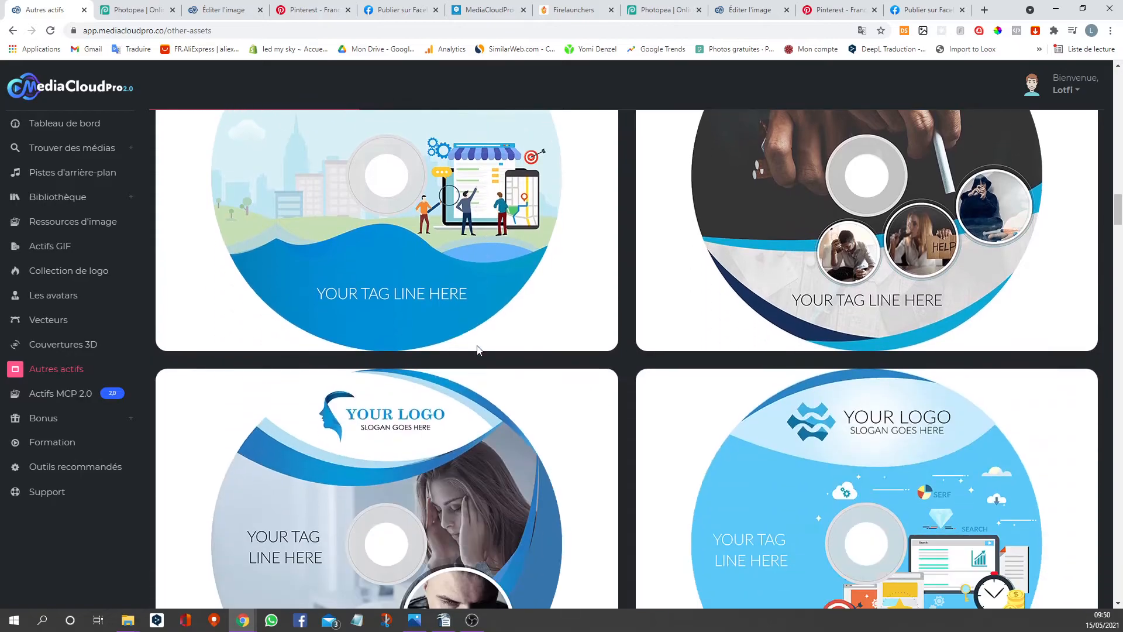
scroll(476, 345, "down", 6)
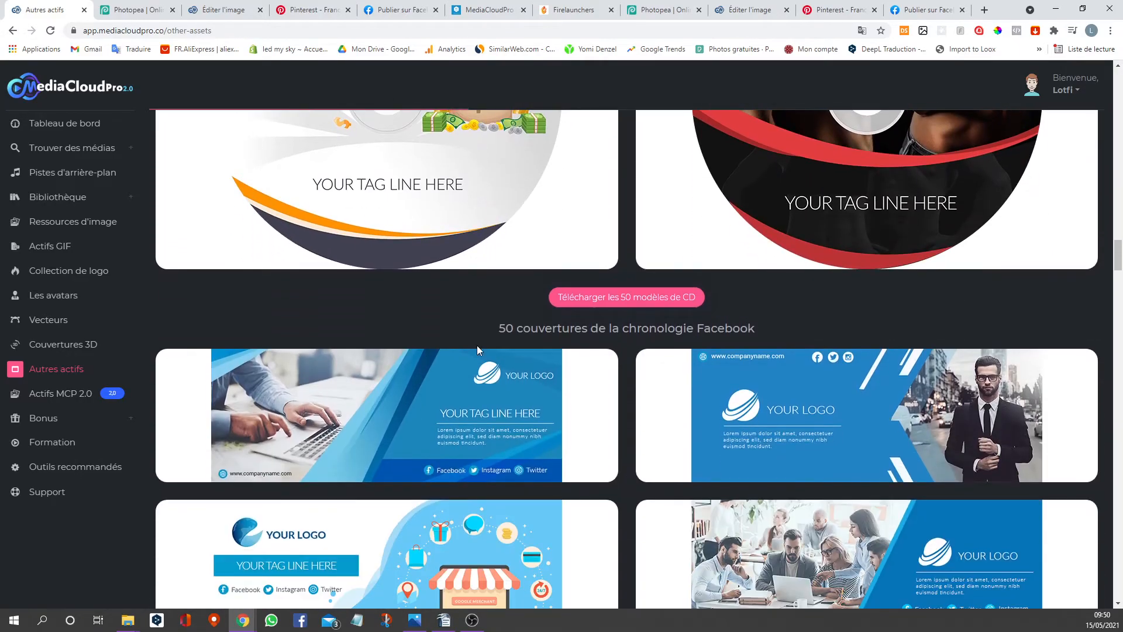
scroll(557, 386, "down", 7)
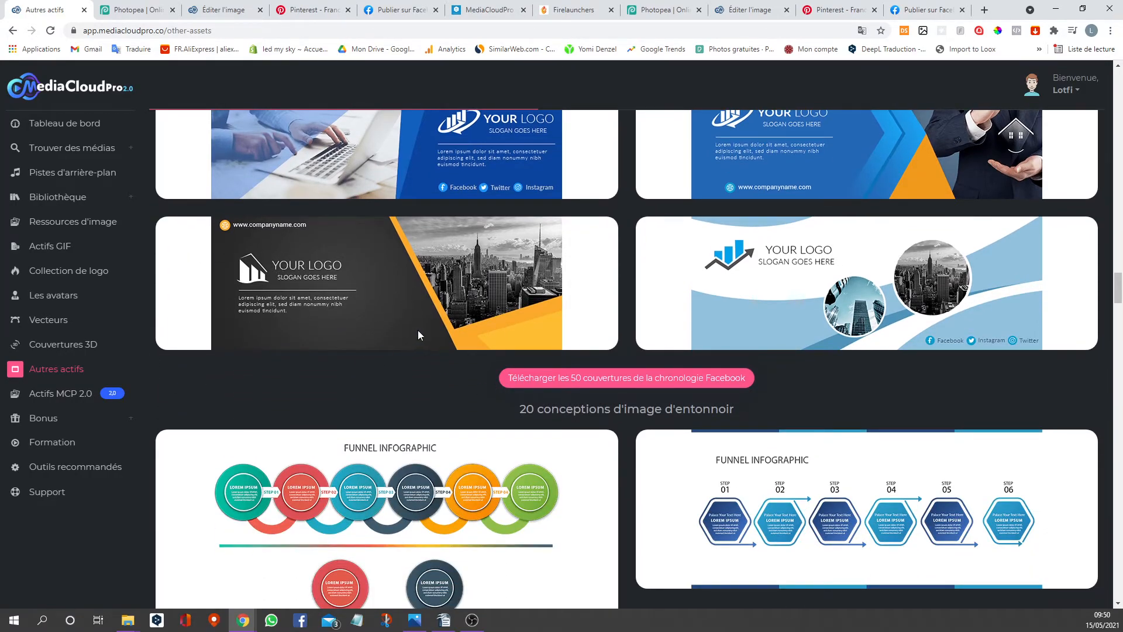
scroll(416, 331, "down", 3)
scroll(442, 304, "down", 5)
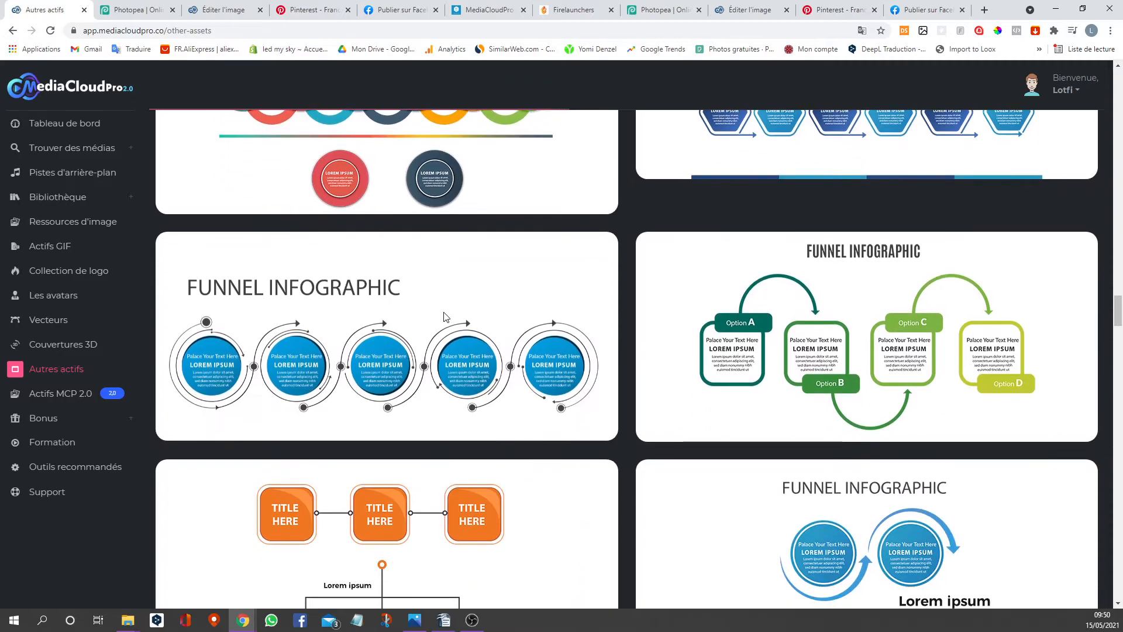
Step: Open the Collection Giga folder from the Actifs MCP 2.0 page, accept the MediaFire consent and download Giga_Animals1.zip
left_click(61, 395)
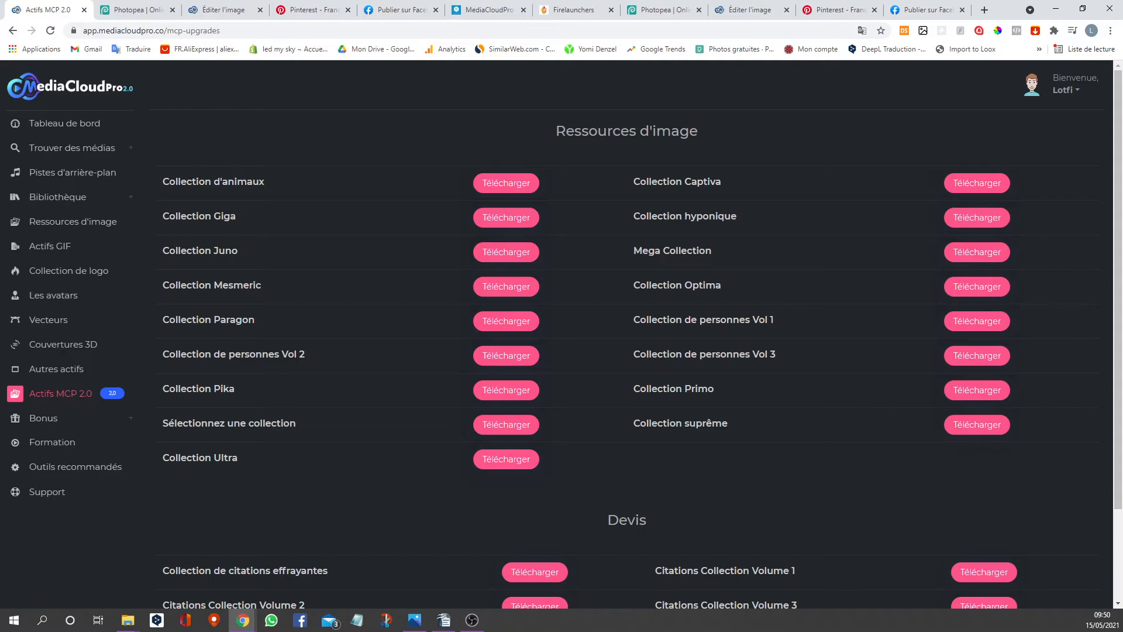
key("alt+Tab")
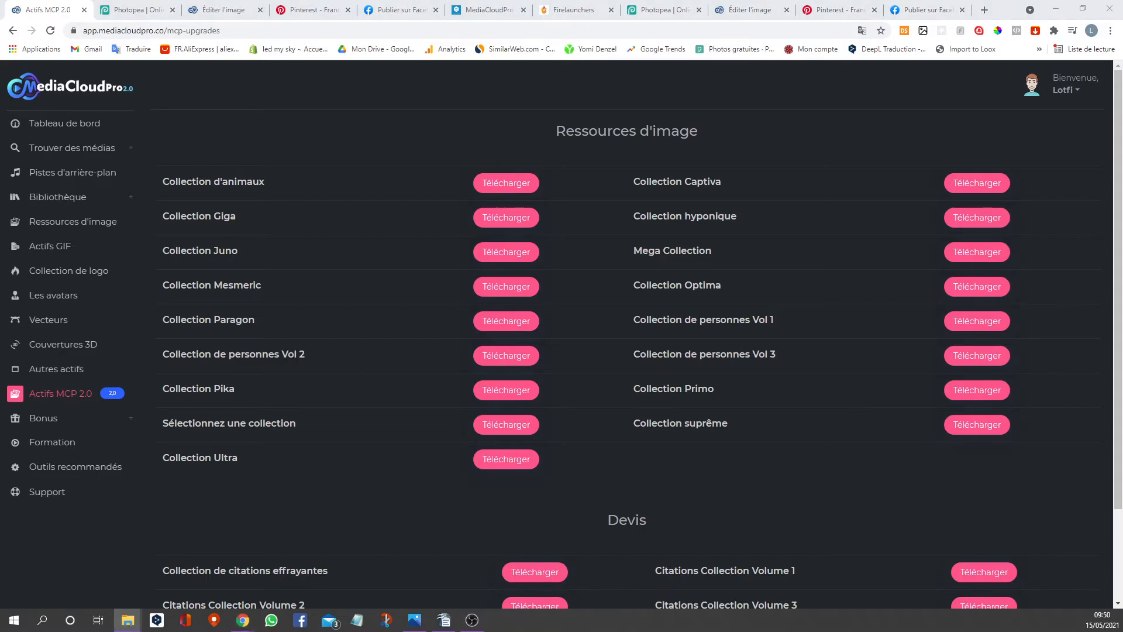
left_click(507, 218)
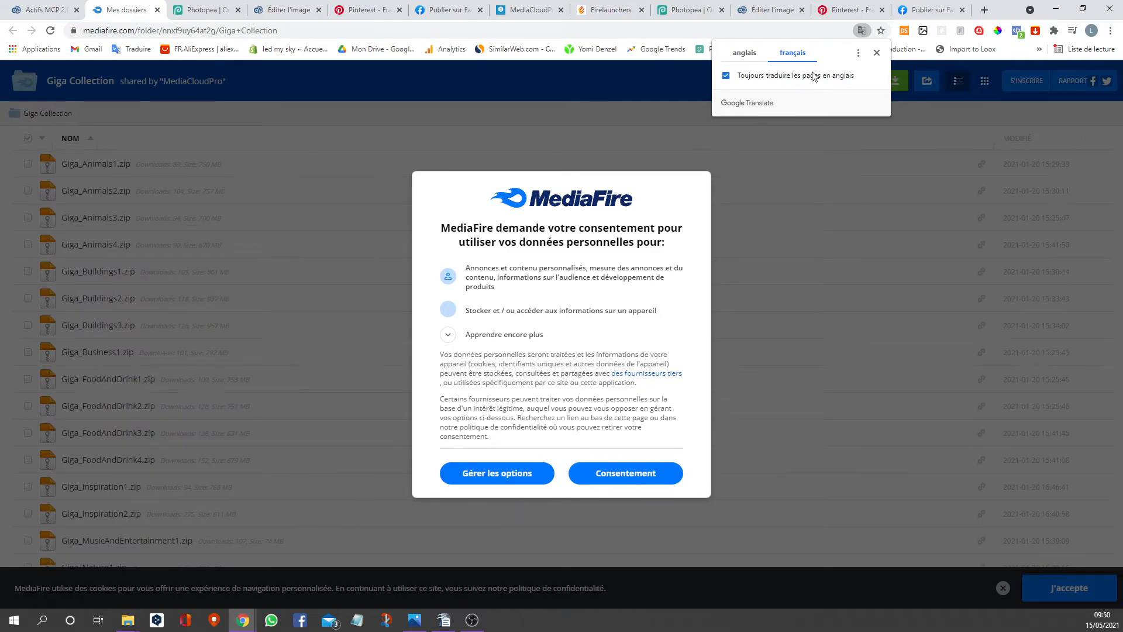
left_click(629, 472)
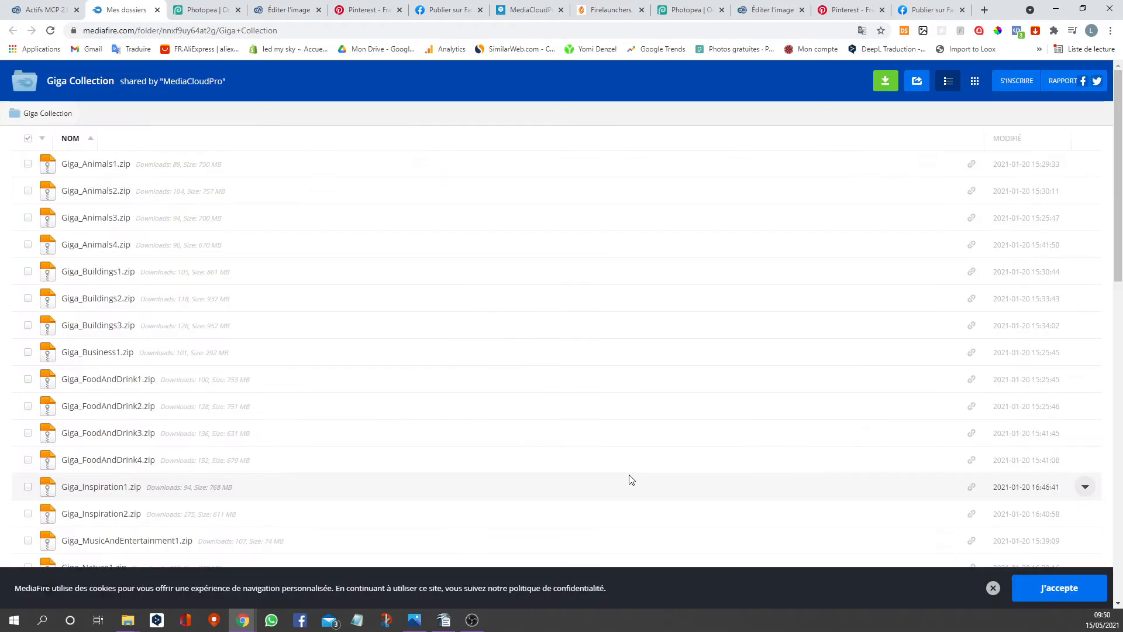
left_click(95, 165)
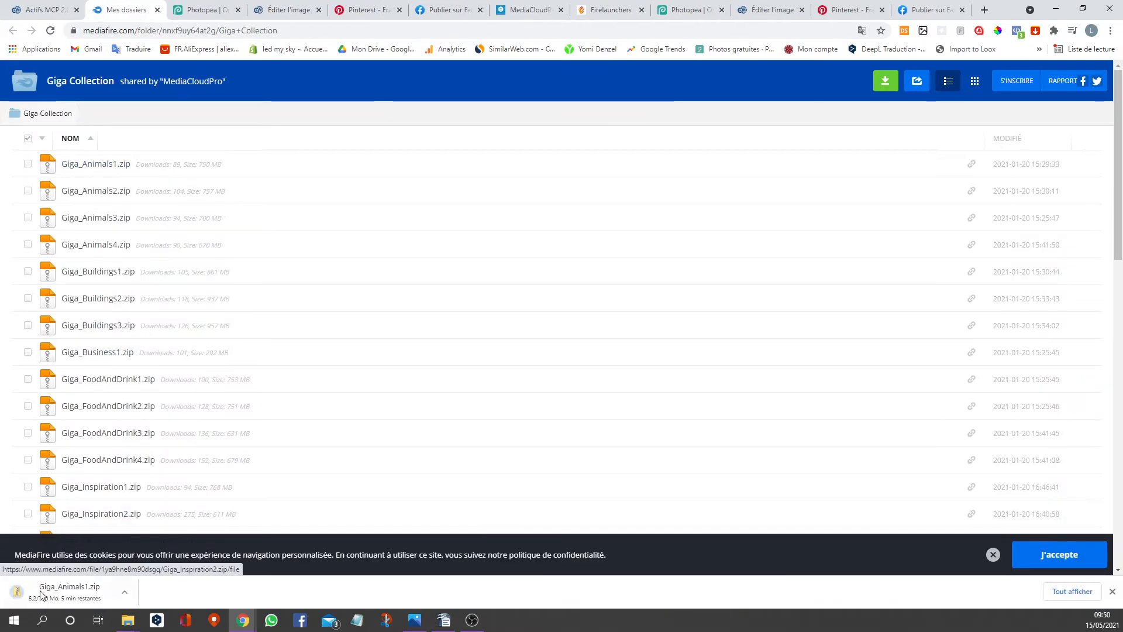
Step: Look through the remaining archives of the Giga Collection and return to the MediaCloudPro Actifs MCP 2.0 page
scroll(140, 353, "down", 5)
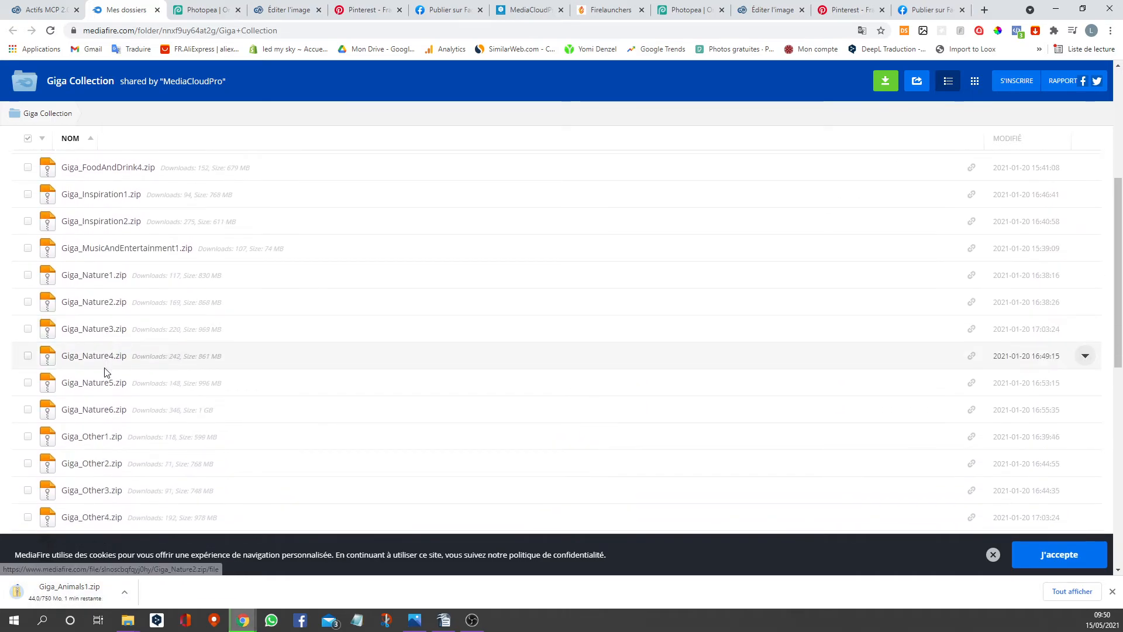
scroll(107, 372, "down", 3)
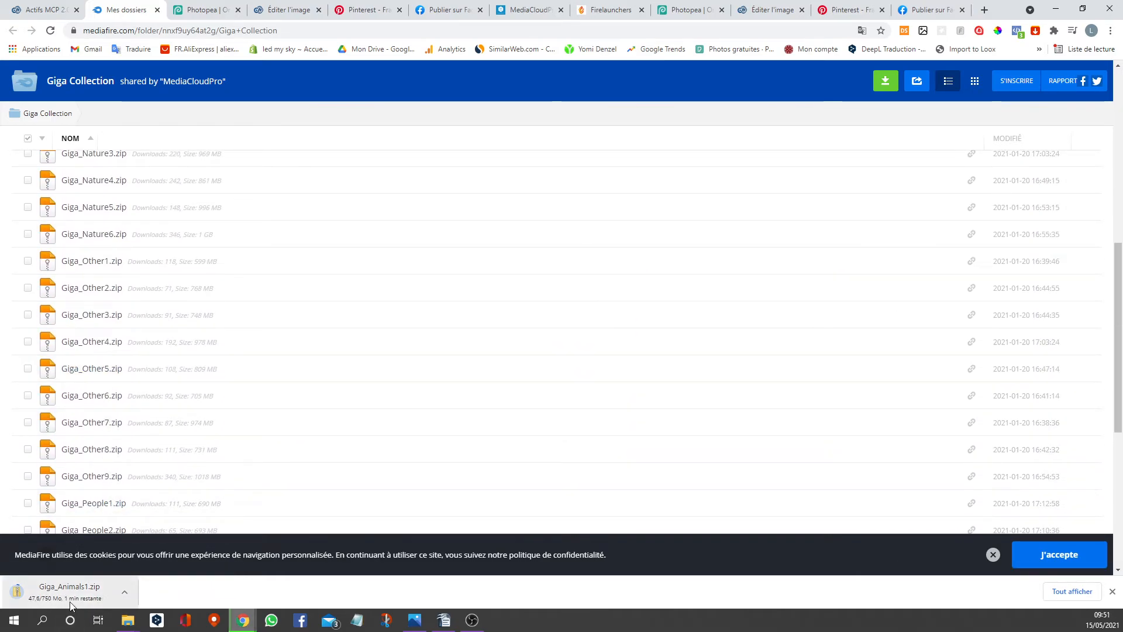
left_click(35, 11)
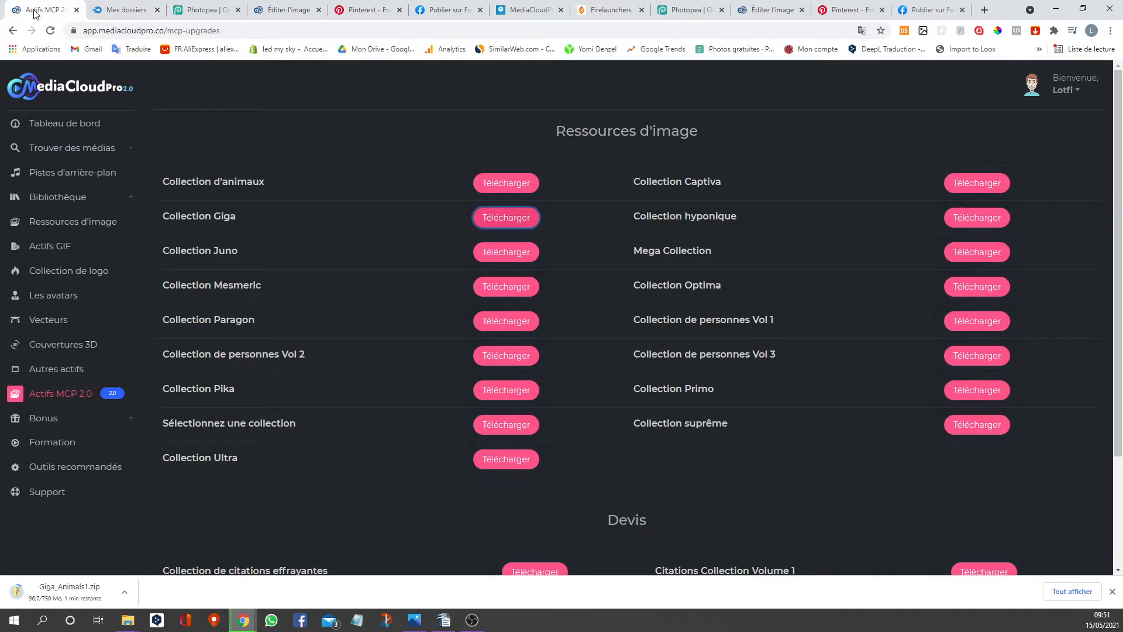
Step: Look through the Bonus offerts packs and the Bonus des partenaires page
left_click(44, 421)
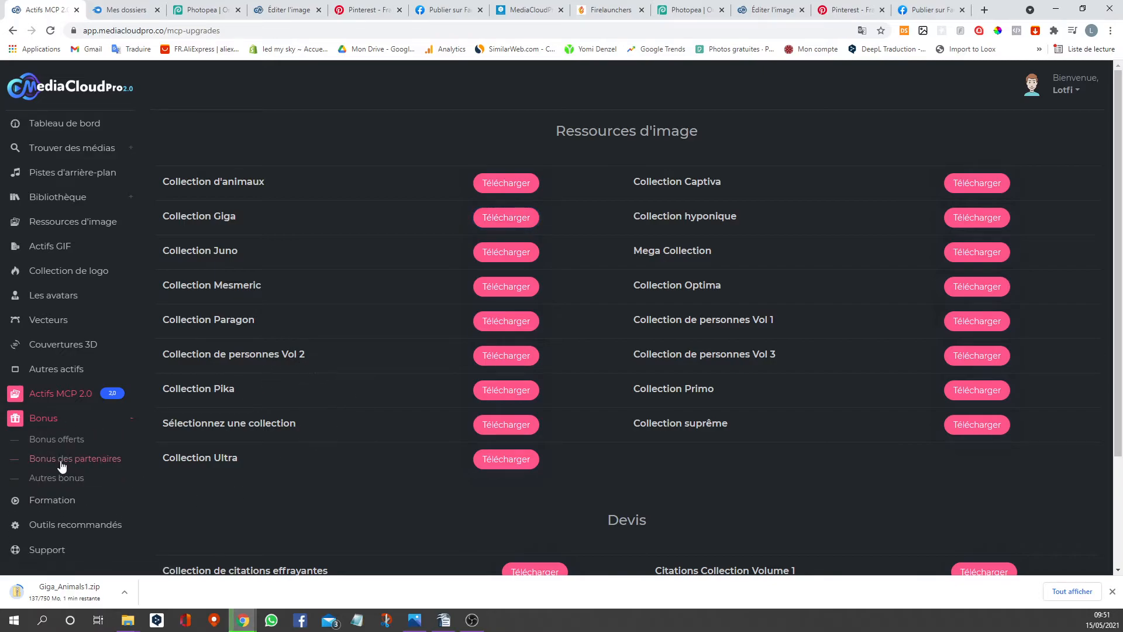
left_click(56, 441)
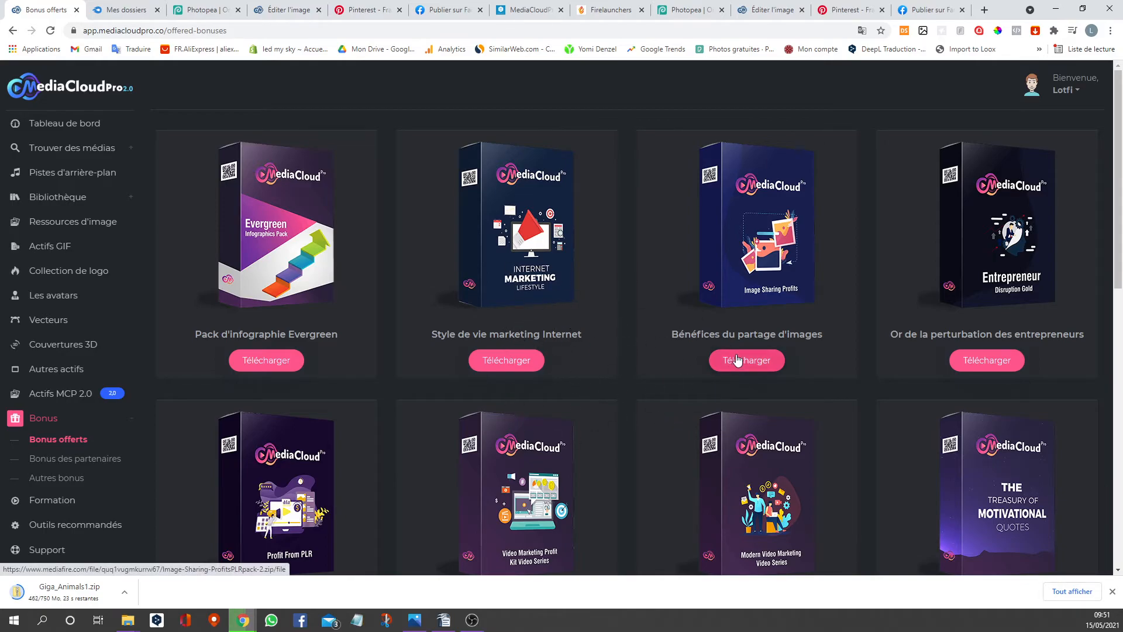
scroll(772, 316, "down", 6)
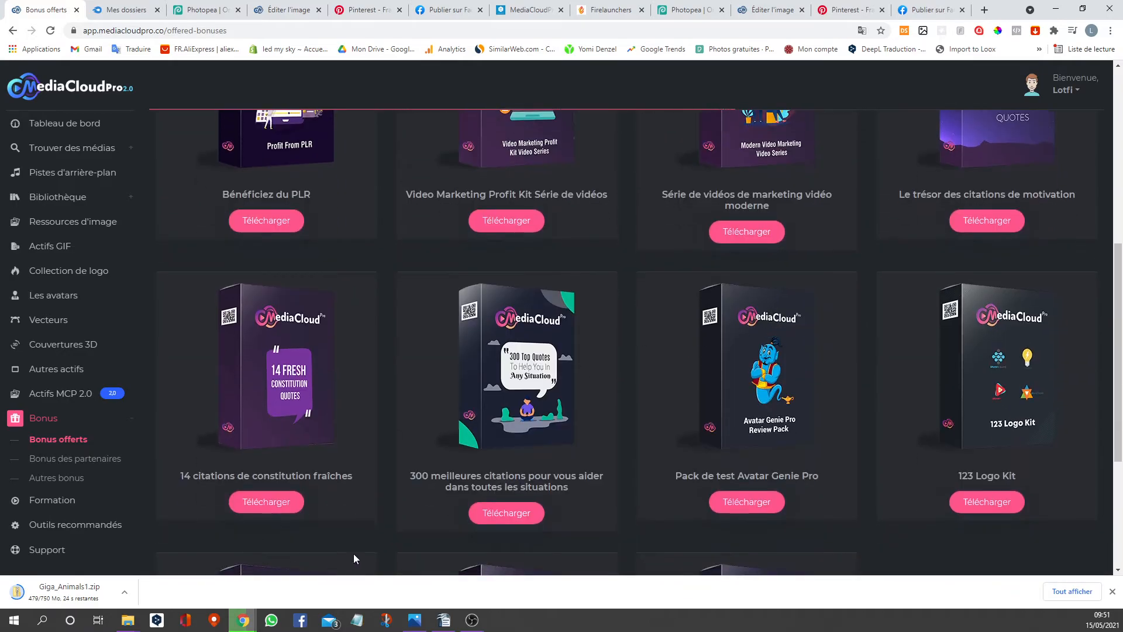
left_click(95, 462)
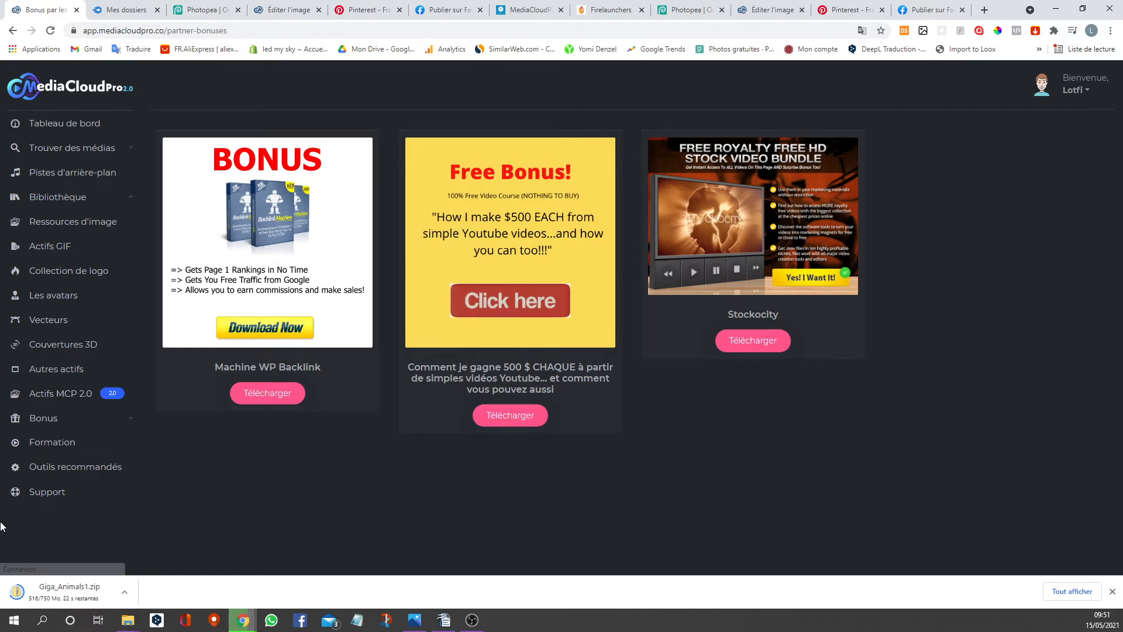
left_click(73, 474)
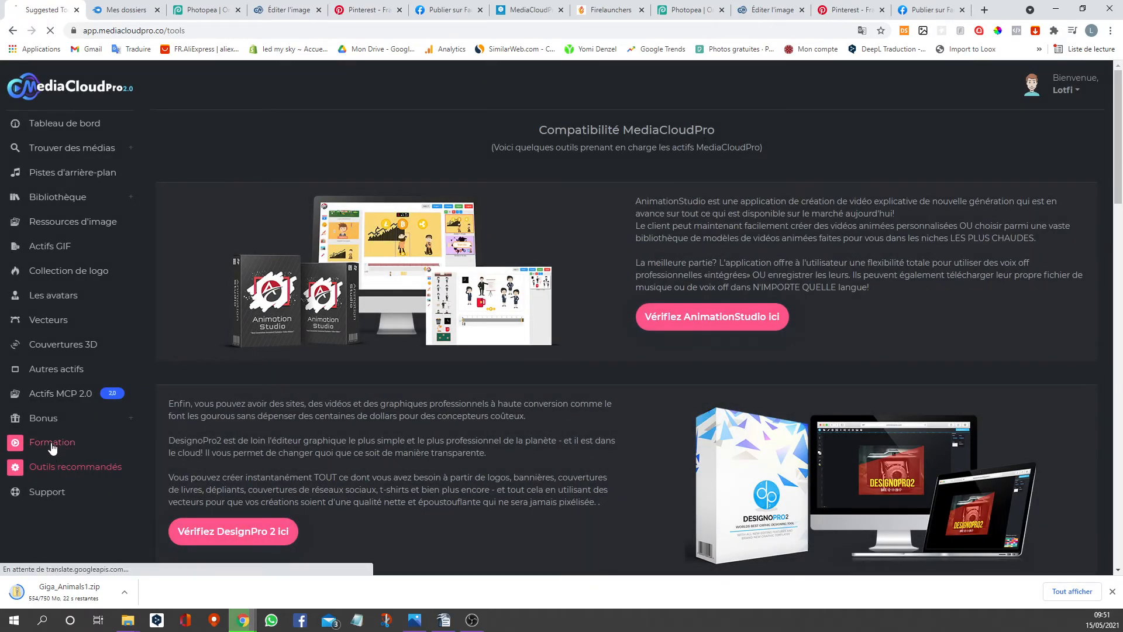
Step: Open the Formation page and look through the training videos on searching, editing, avatars, logos and e-covers
left_click(51, 447)
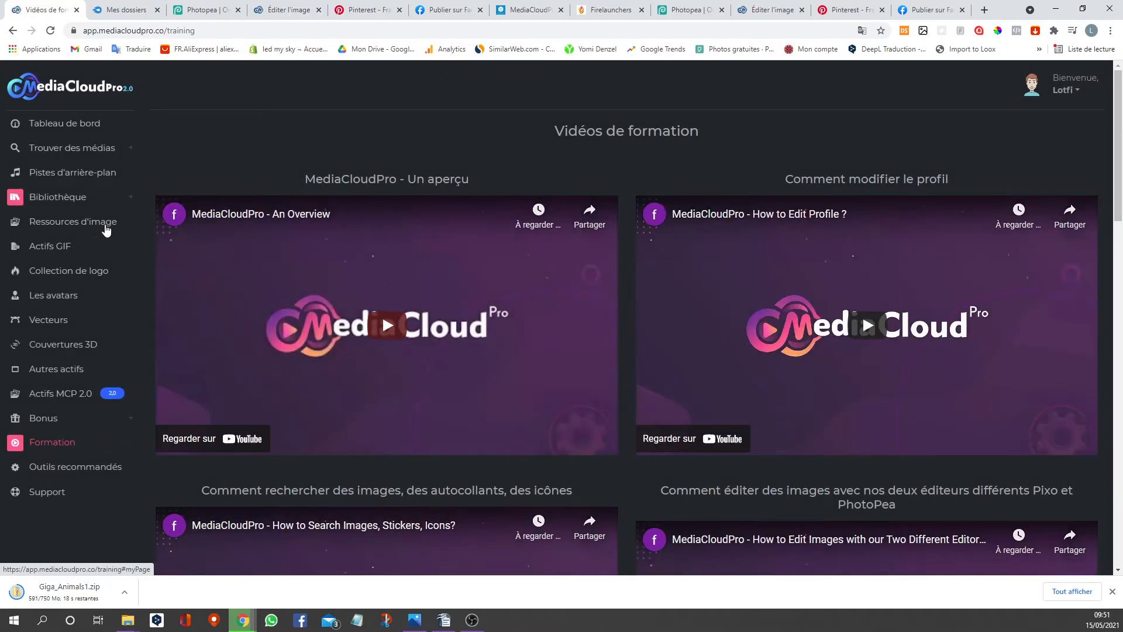
scroll(310, 297, "down", 3)
scroll(310, 297, "up", 3)
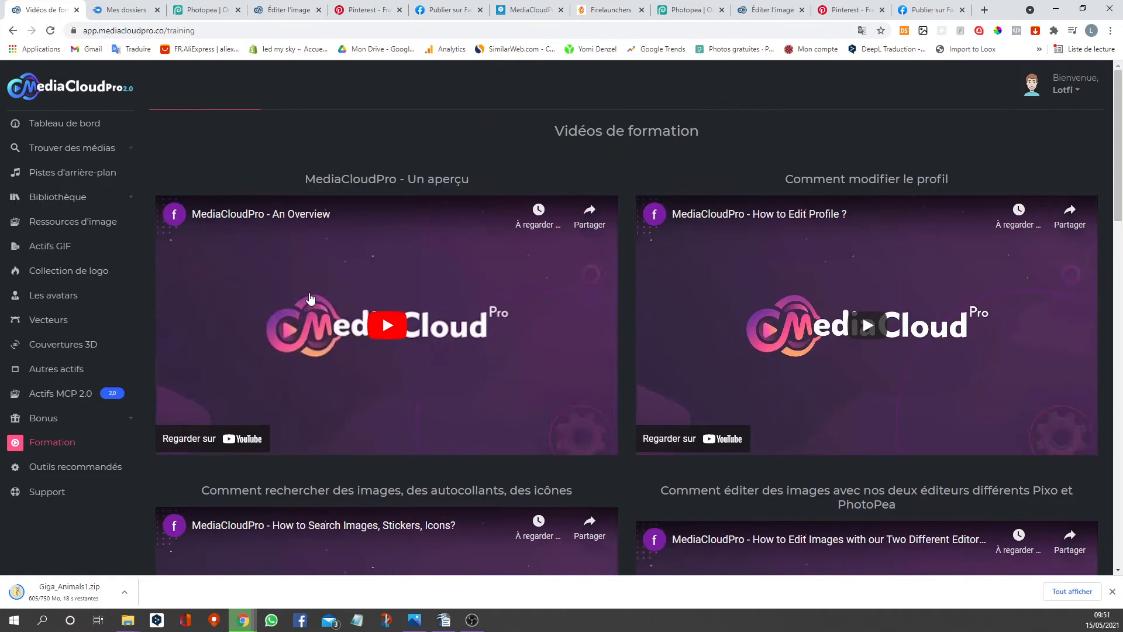
scroll(786, 366, "down", 4)
scroll(785, 367, "down", 7)
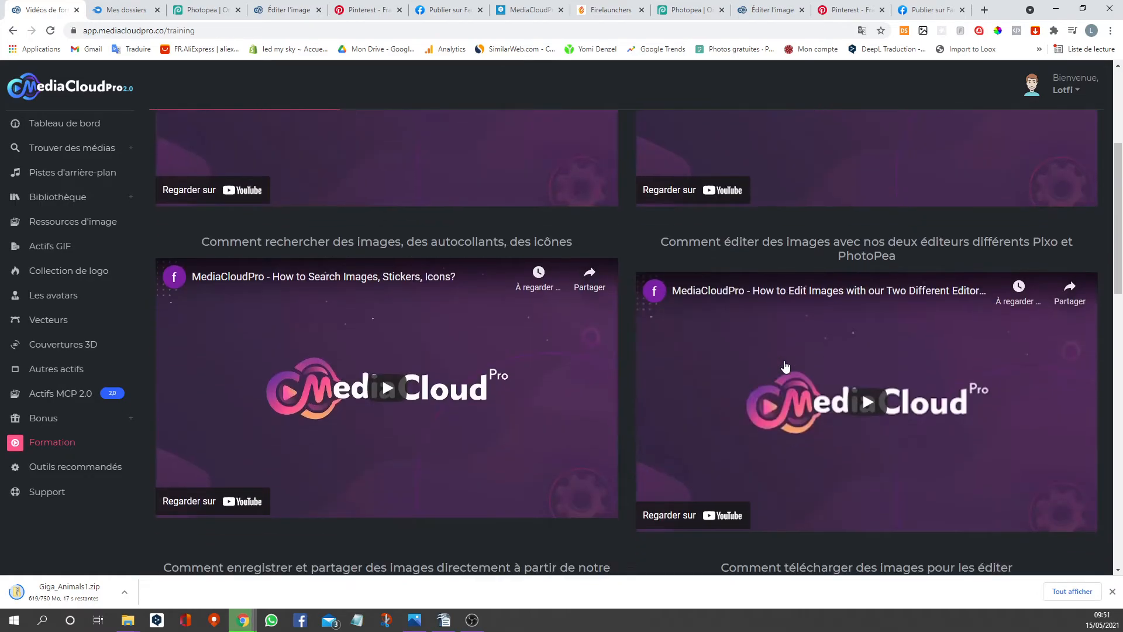
scroll(412, 373, "down", 9)
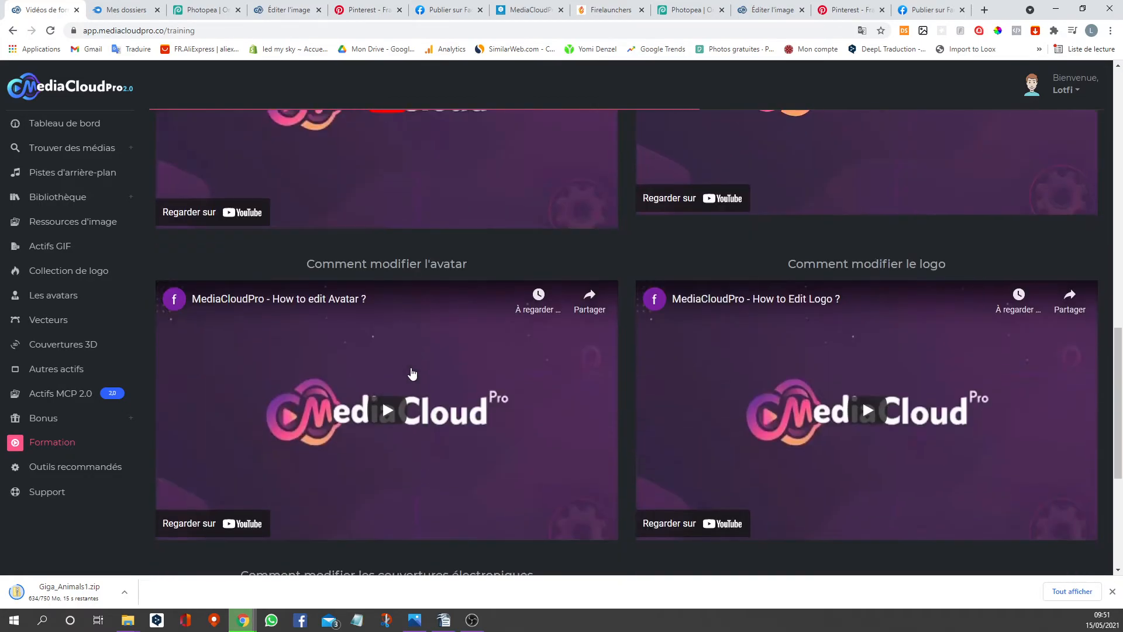
scroll(412, 373, "up", 11)
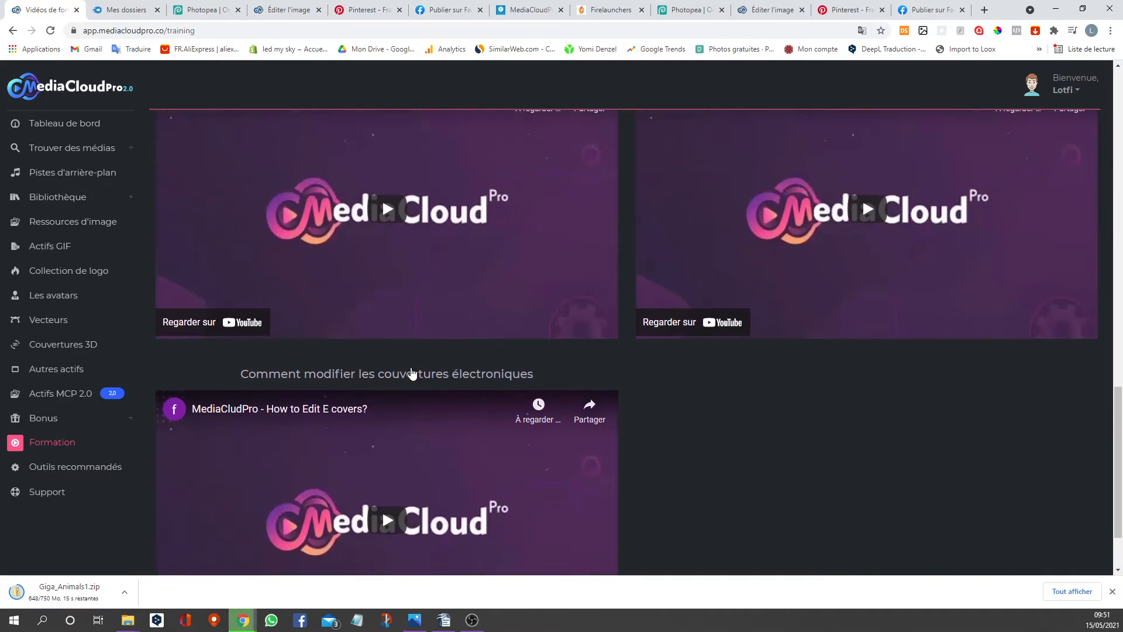
scroll(412, 373, "up", 7)
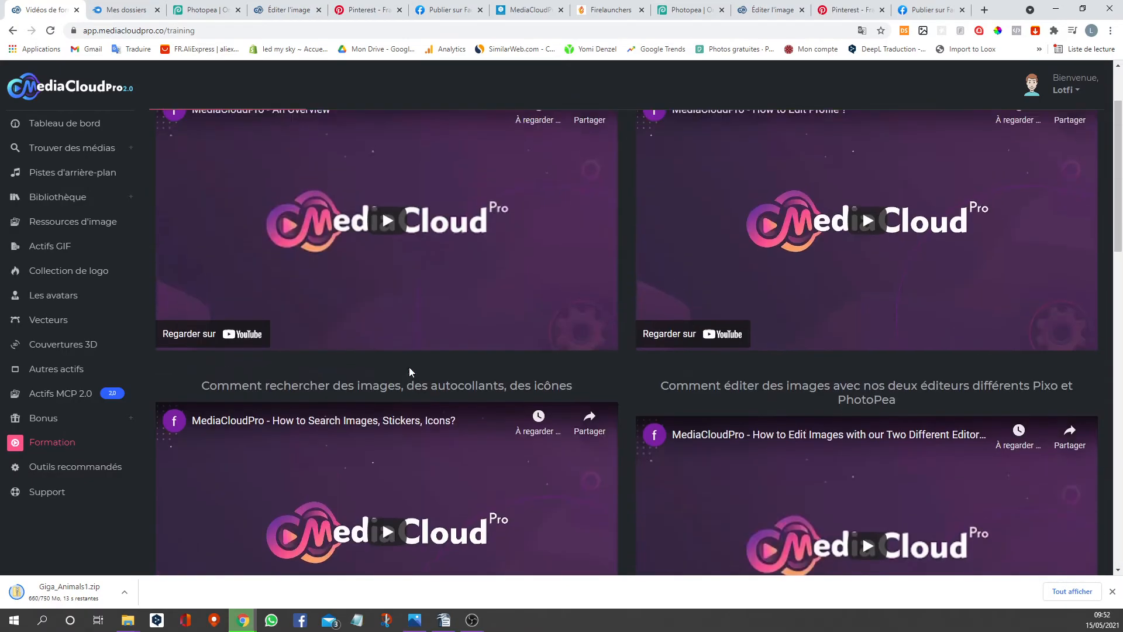
Step: Look through the tools on the Outils recommandés page, and check the Support help centre before returning to MediaCloudPro
left_click(61, 467)
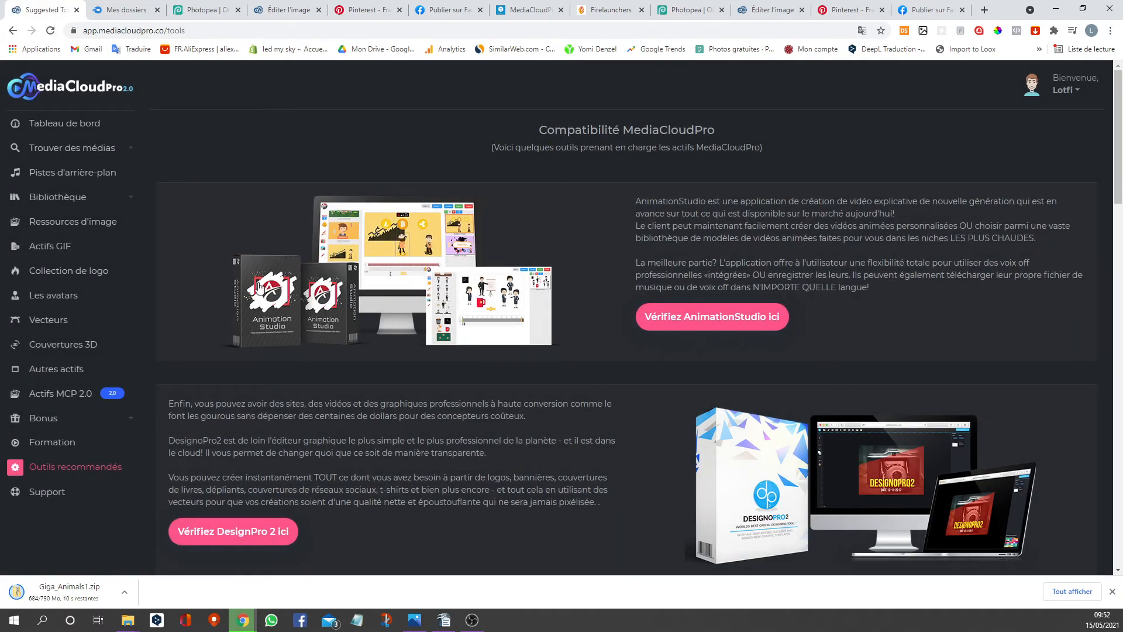
scroll(351, 386, "down", 1)
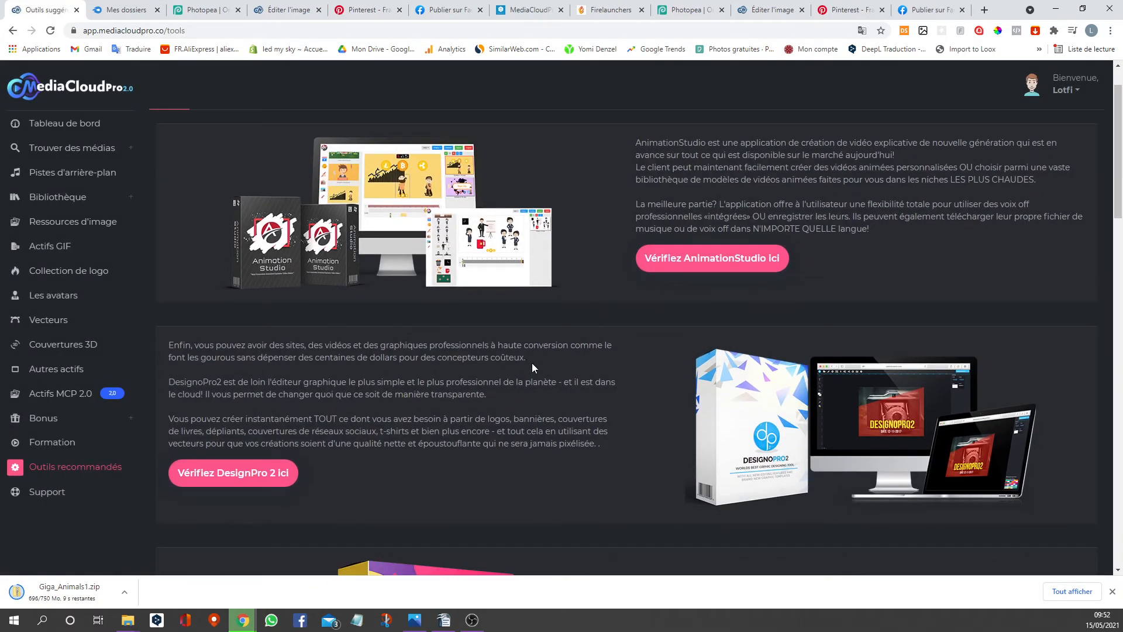
scroll(703, 288, "down", 2)
scroll(643, 351, "up", 2)
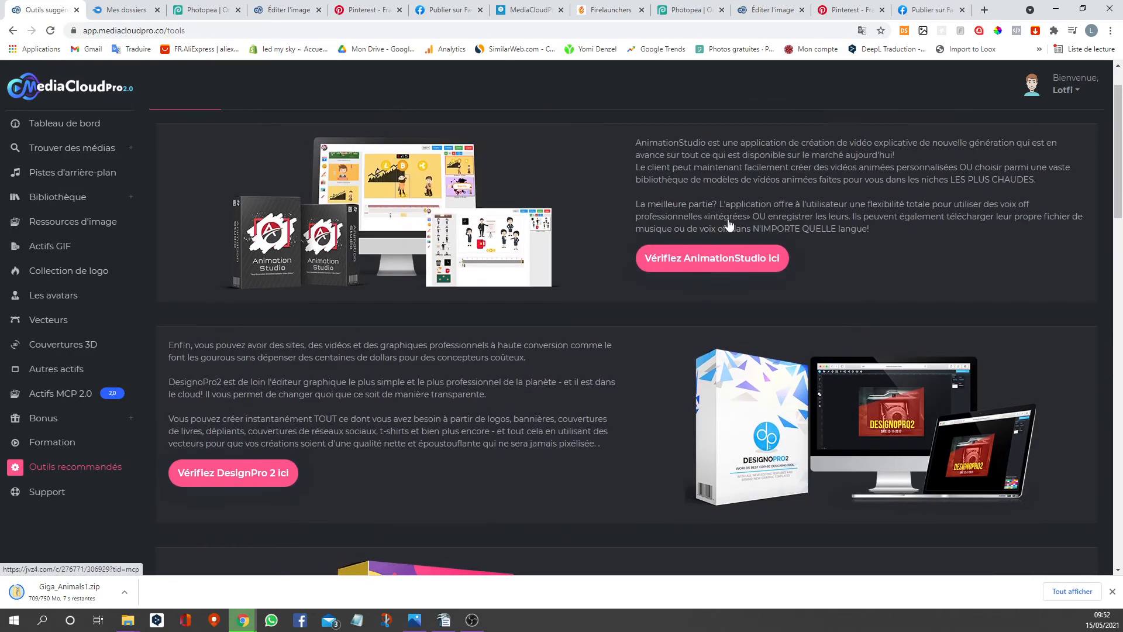
scroll(569, 415, "down", 4)
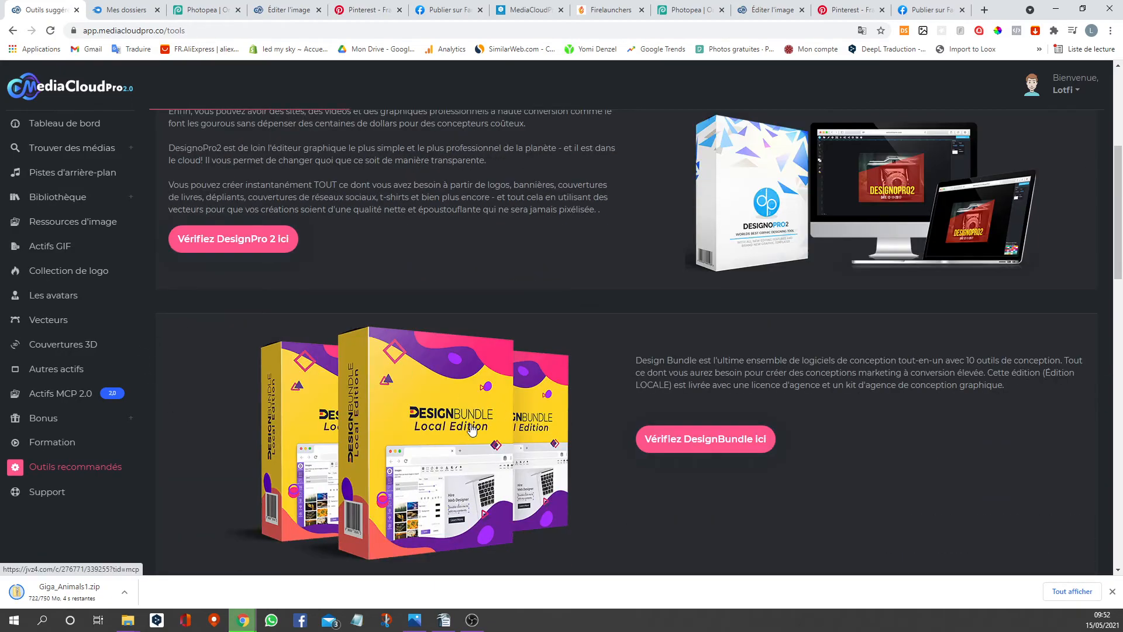
left_click(48, 494)
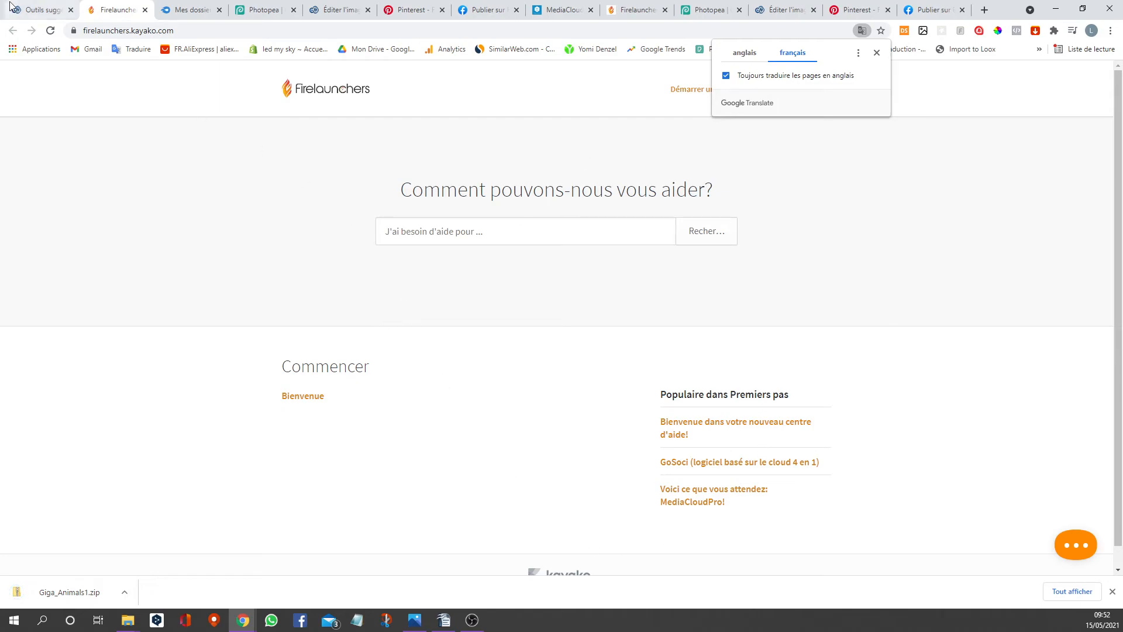
left_click(43, 10)
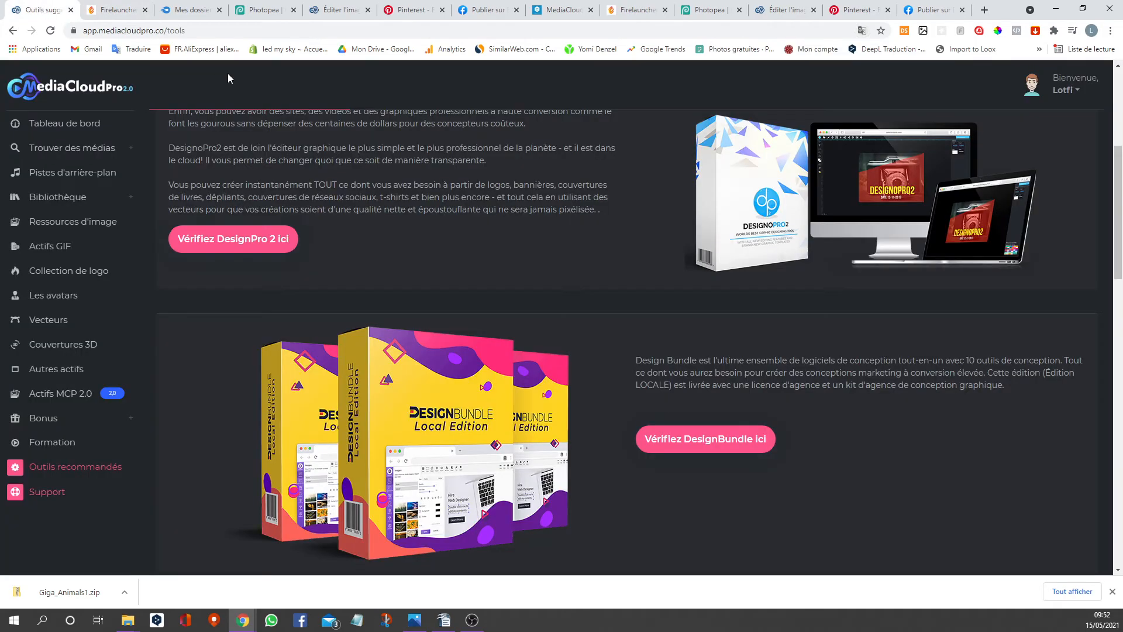
Step: Open the downloaded Giga_Animals1.zip archive and view its first JPG image in Photos
left_click(74, 593)
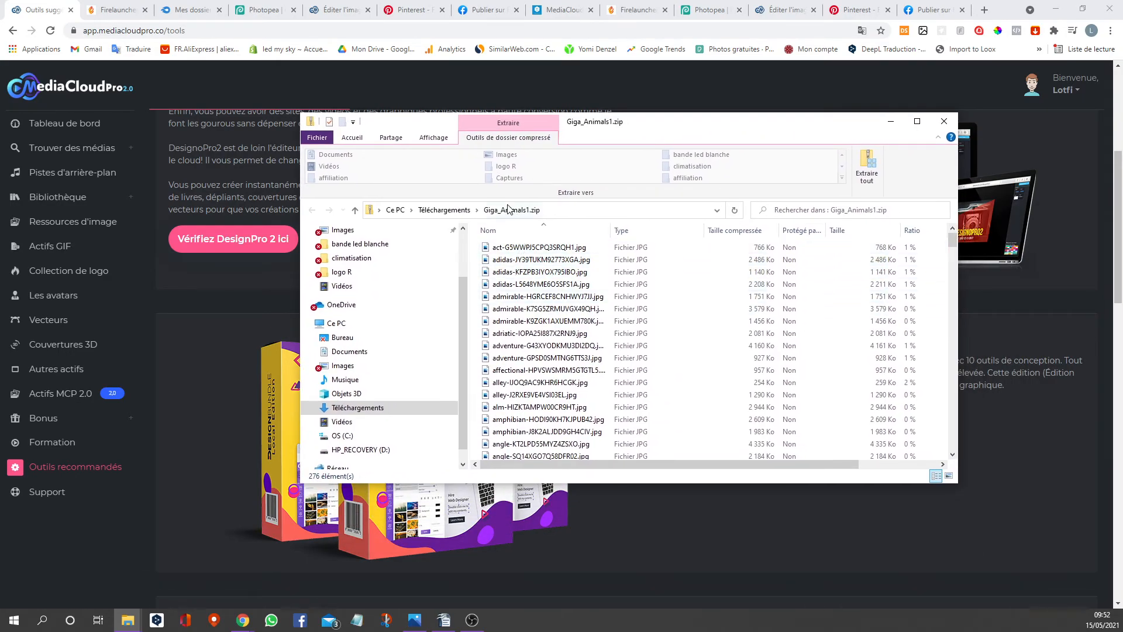
left_click(516, 248)
double_click(518, 248)
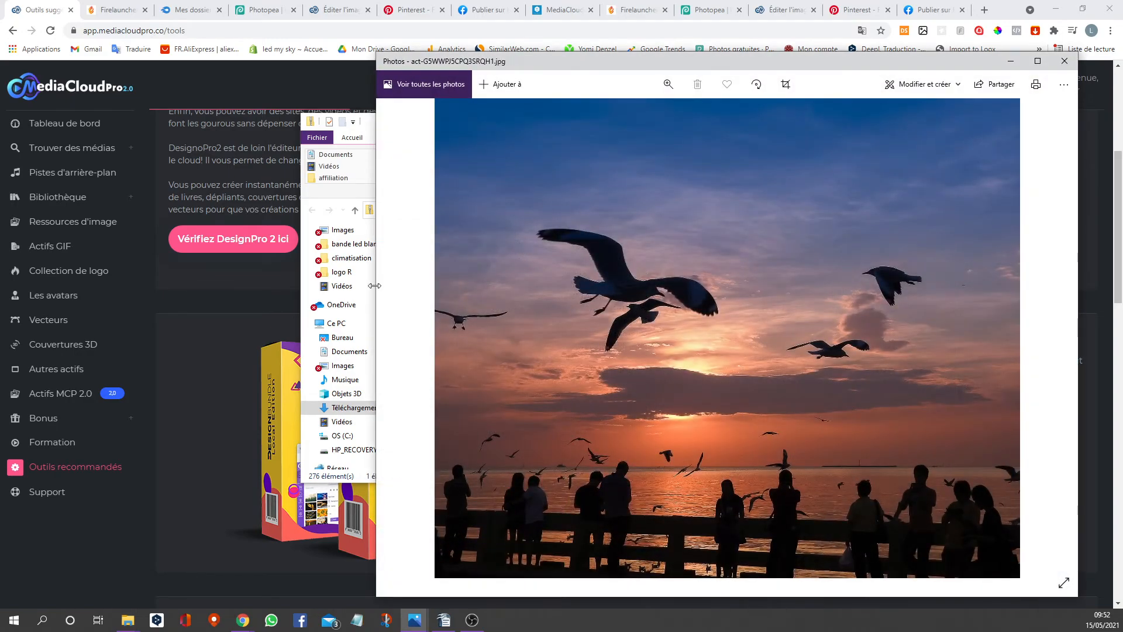
Step: Move the archive window beside the photo, and view the admirable-K9ZGK1AXUEMM780K and alm-HIZKTAMPW00CR9HT JPG images from Giga_Animals1.zip in Photos
left_click_drag(368, 130, 98, 113)
left_click(721, 135)
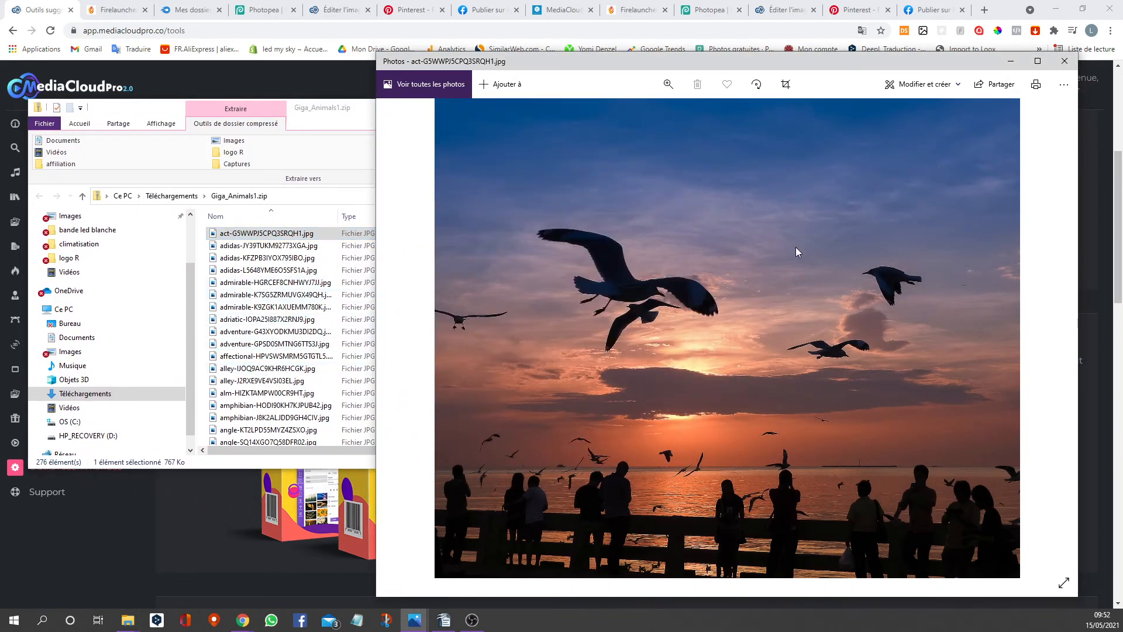
left_click(234, 308)
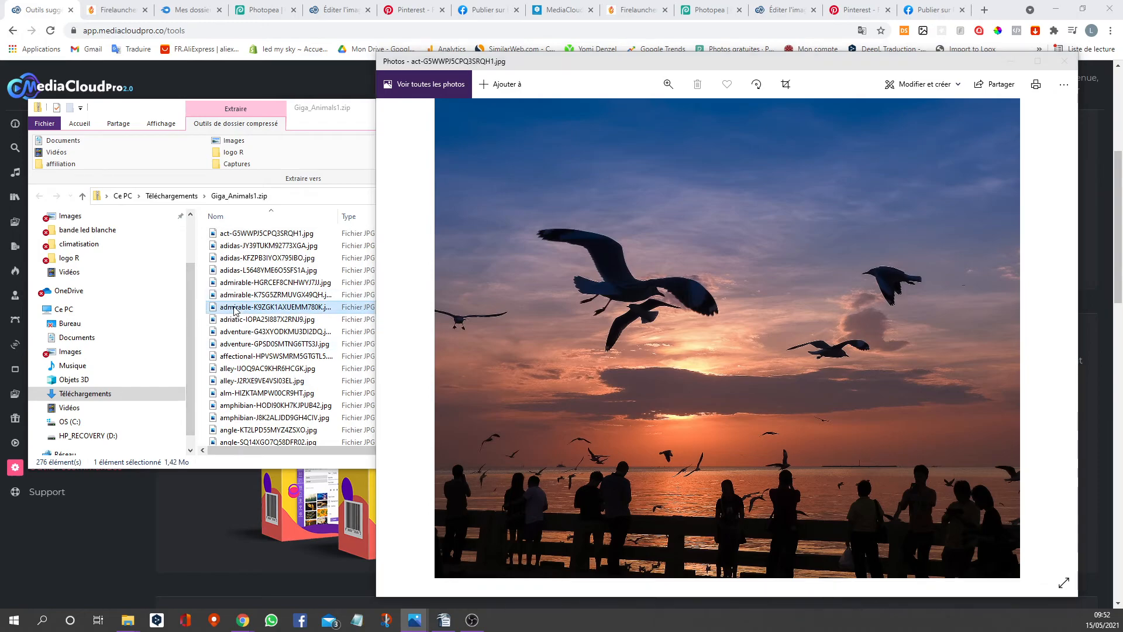
double_click(235, 308)
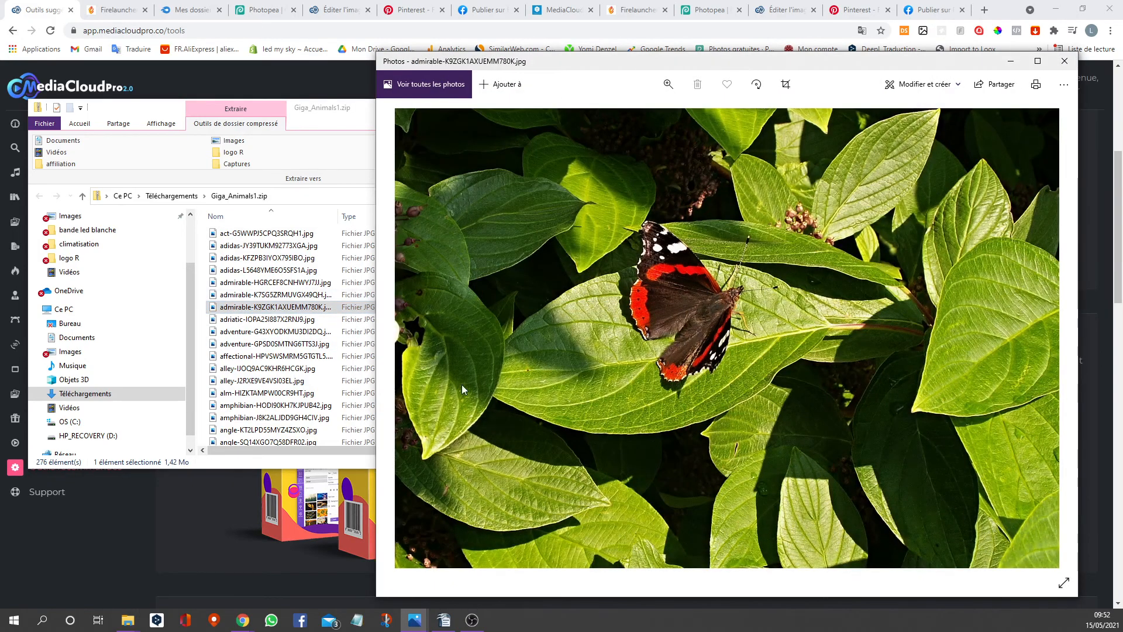
left_click(235, 394)
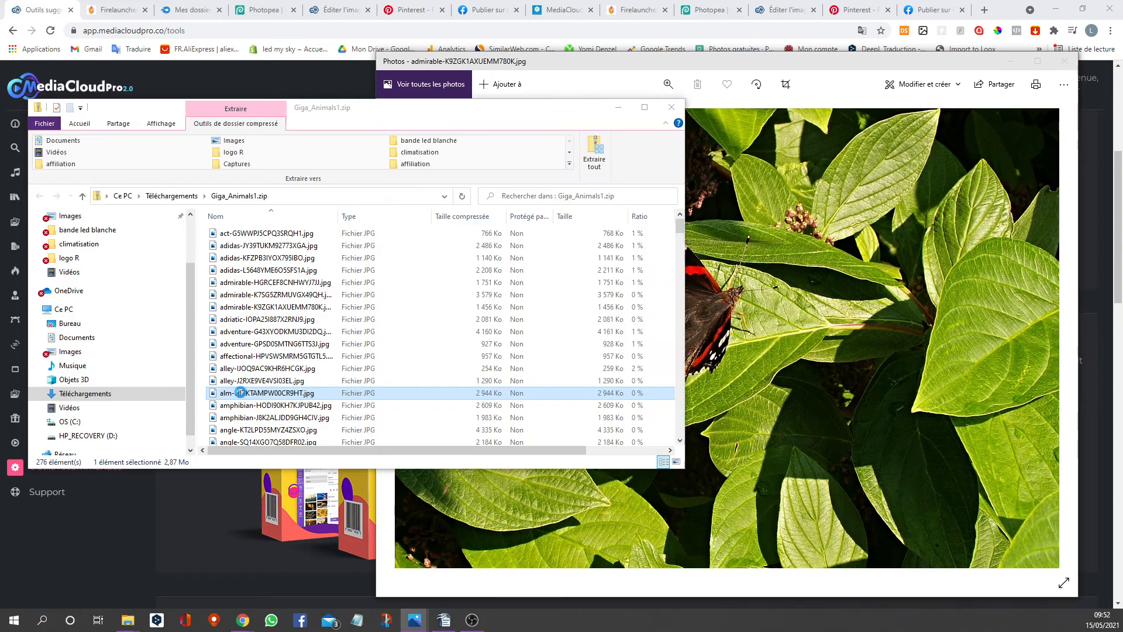
double_click(243, 394)
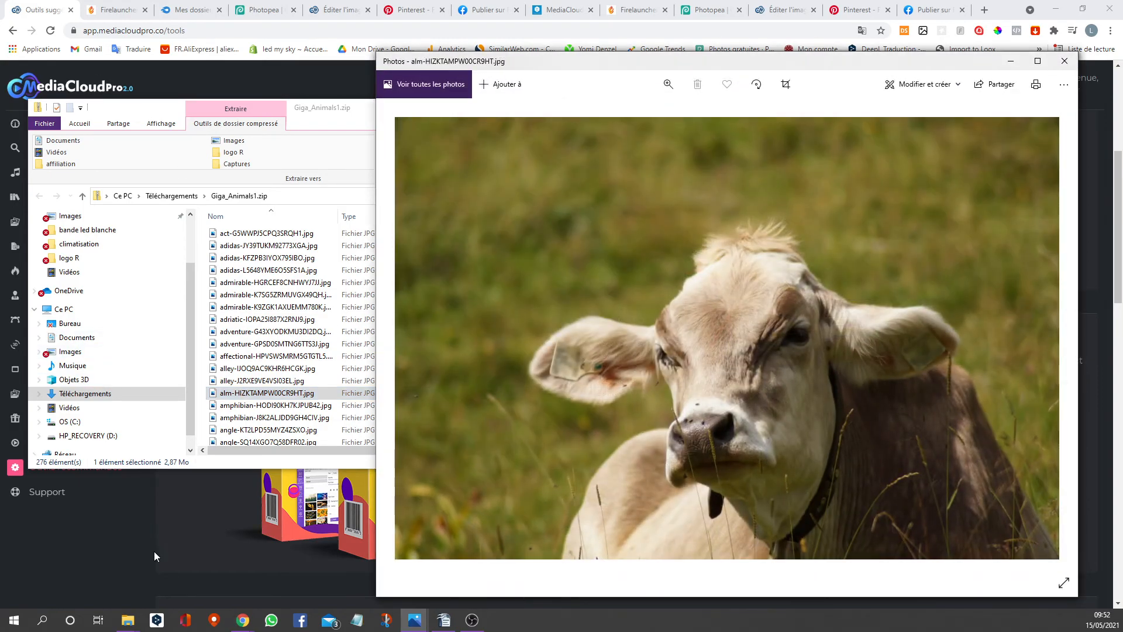
Step: Return to MediaCloudPro's Actifs MCP 2.0 page and look through the Giga Collection zip files on MediaFire before coming back to it
left_click(118, 531)
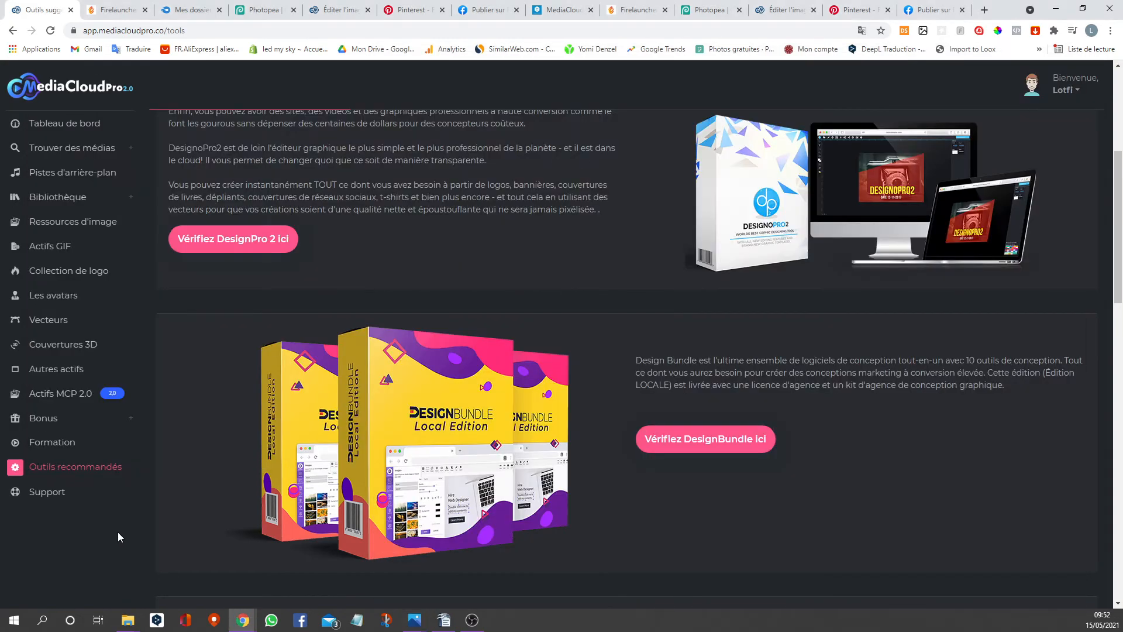
left_click(75, 393)
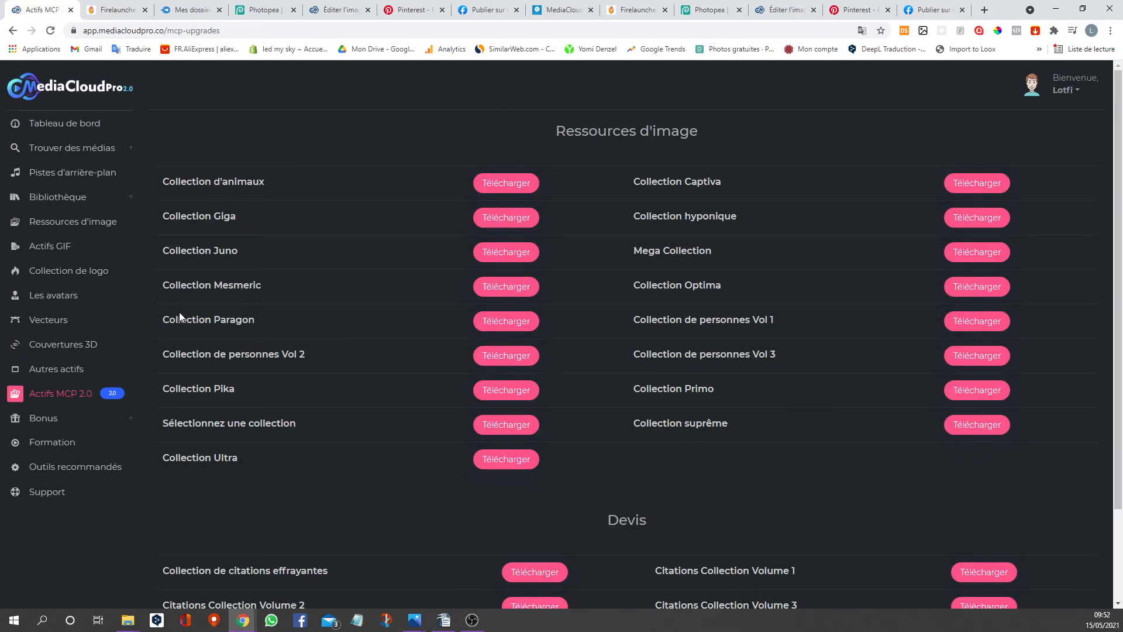
left_click(190, 9)
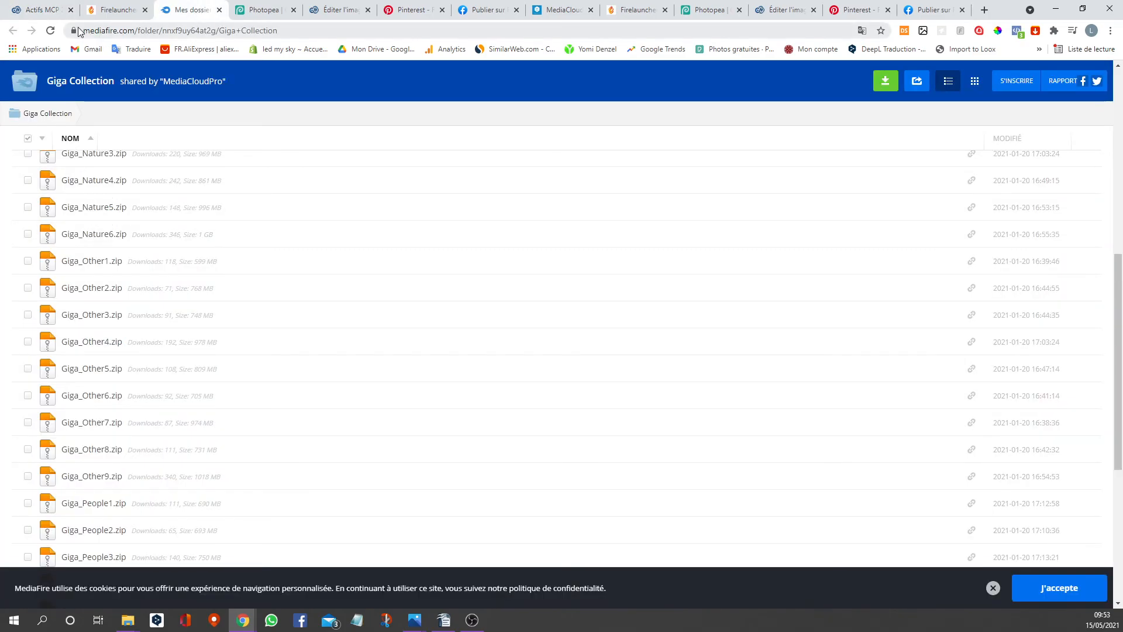
left_click(41, 10)
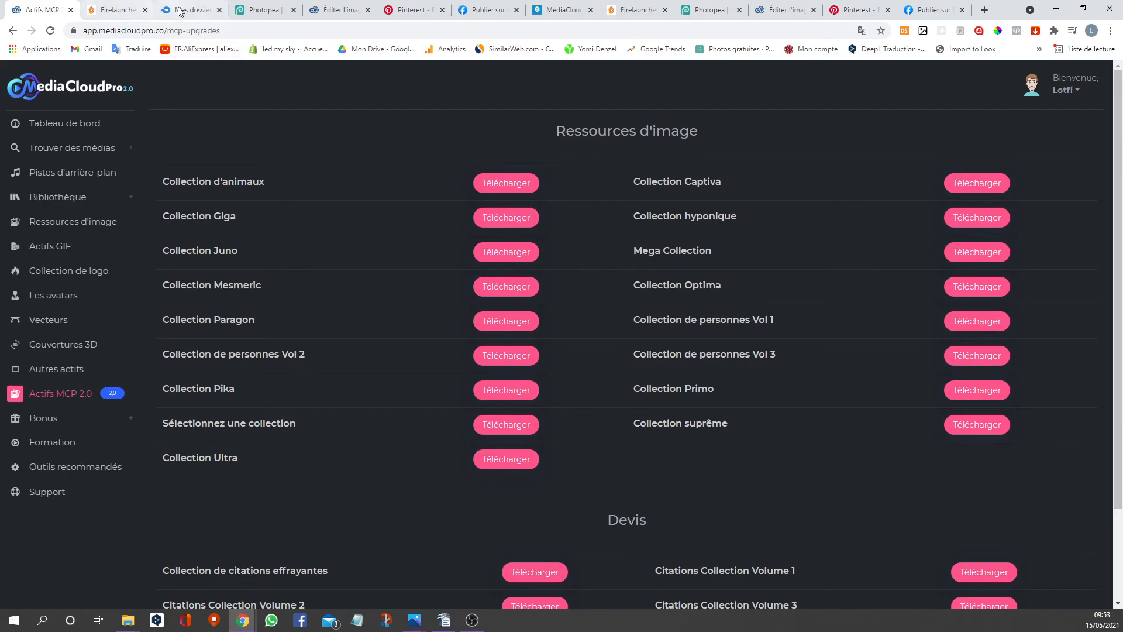
left_click(161, 10)
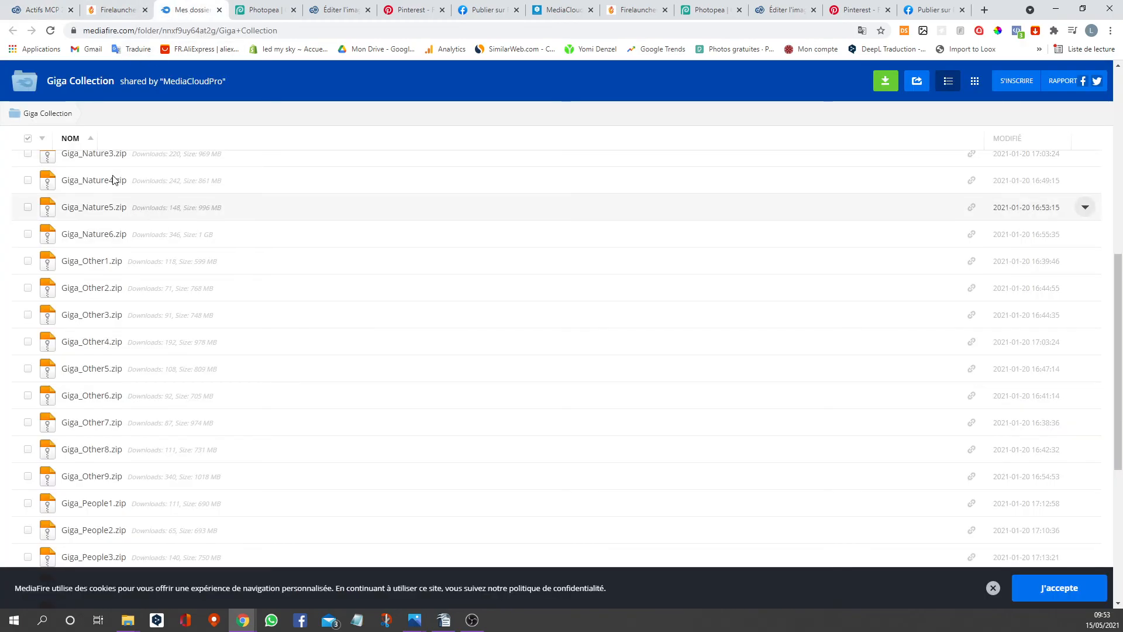
scroll(89, 420, "down", 2)
scroll(90, 420, "down", 4)
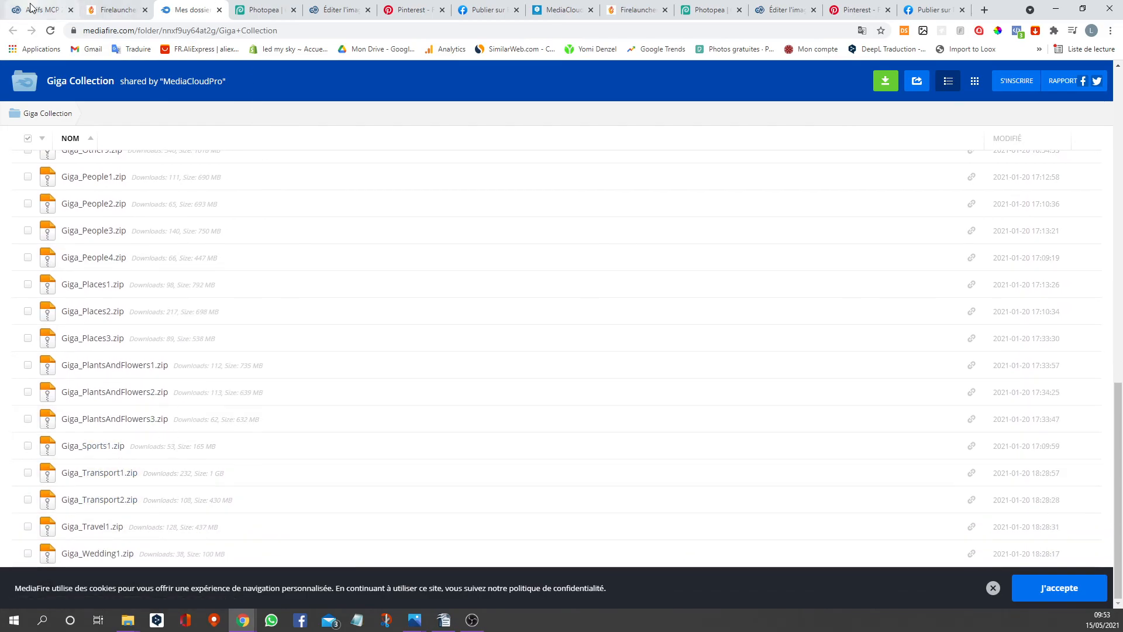
left_click(47, 11)
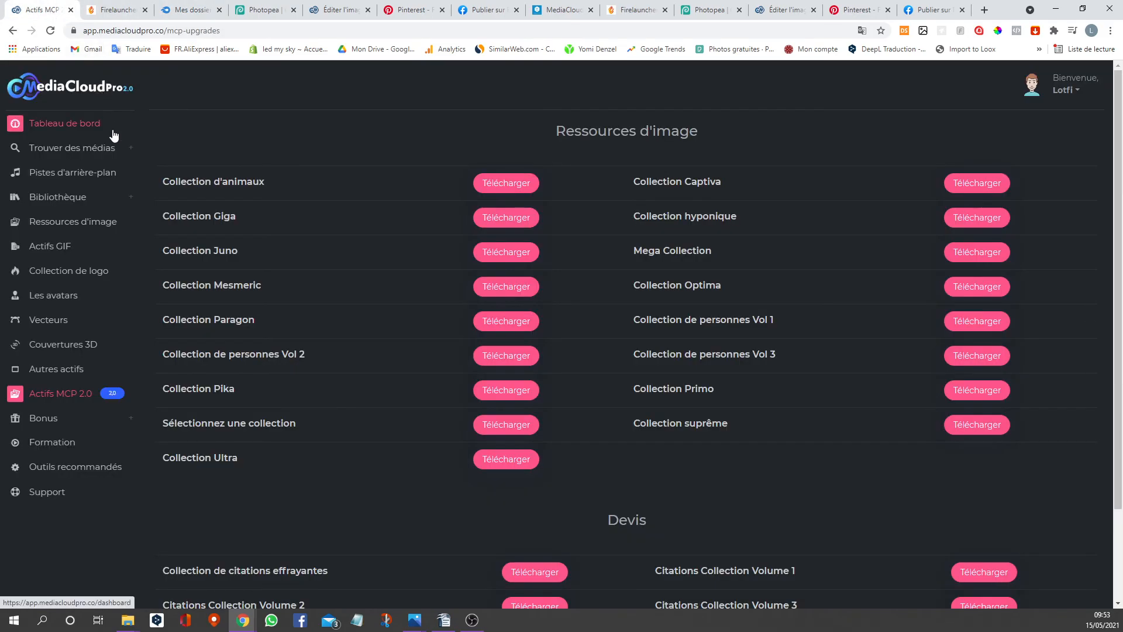